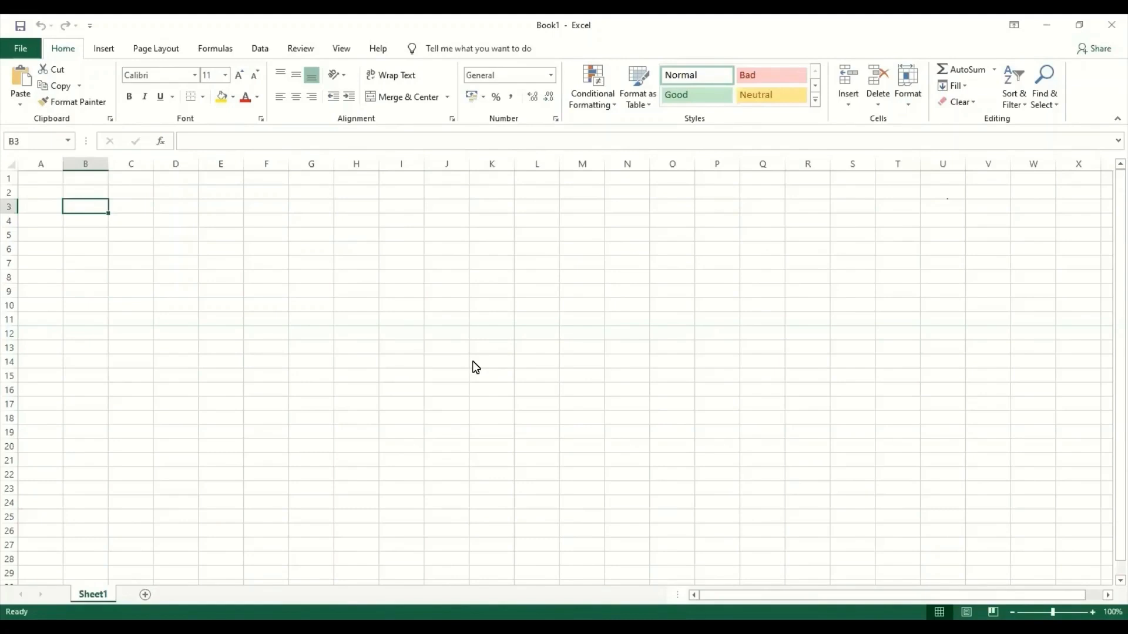
Enter 20 in cell A1 and 30 in cell B1.
{"action": "left_click", "coordinate": [44, 184]}
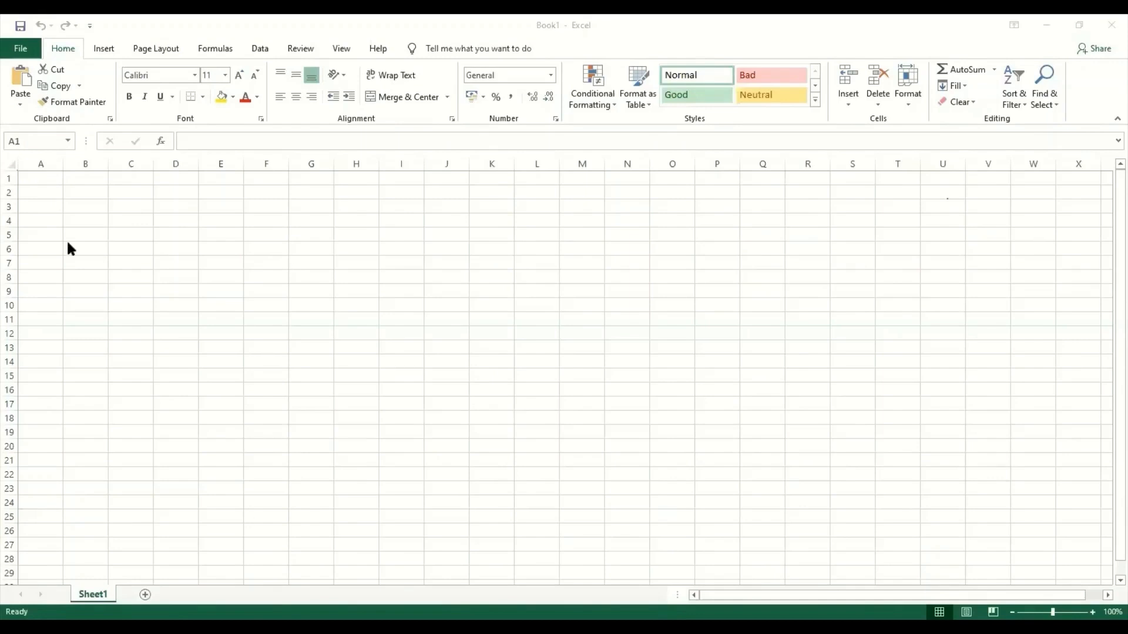
{"action": "left_click", "coordinate": [75, 211]}
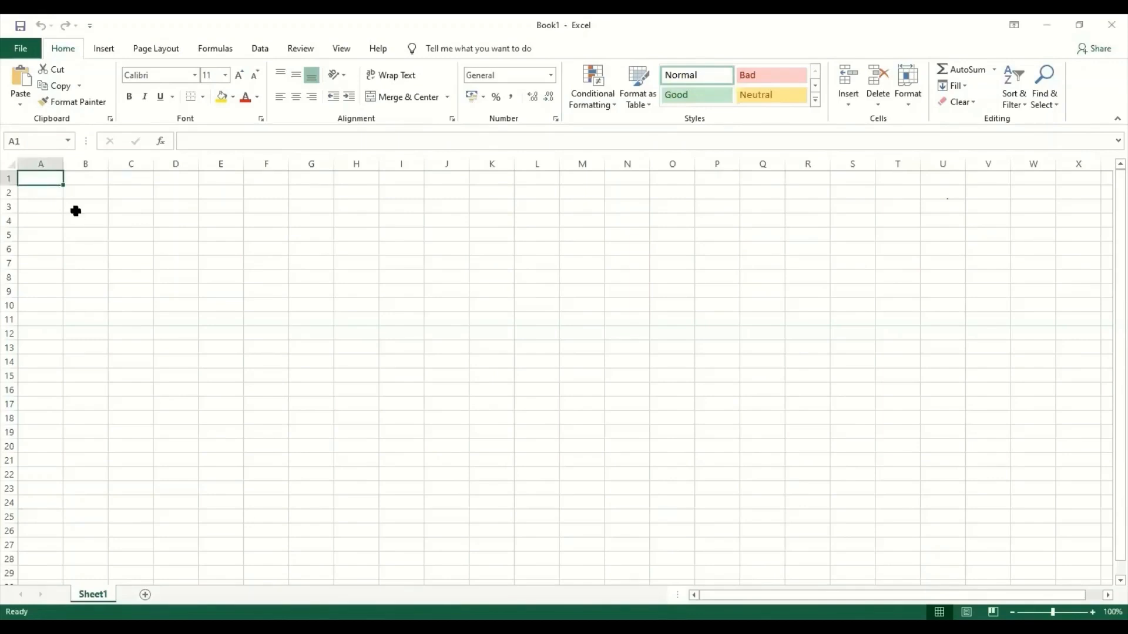
{"action": "type", "text": "20"}
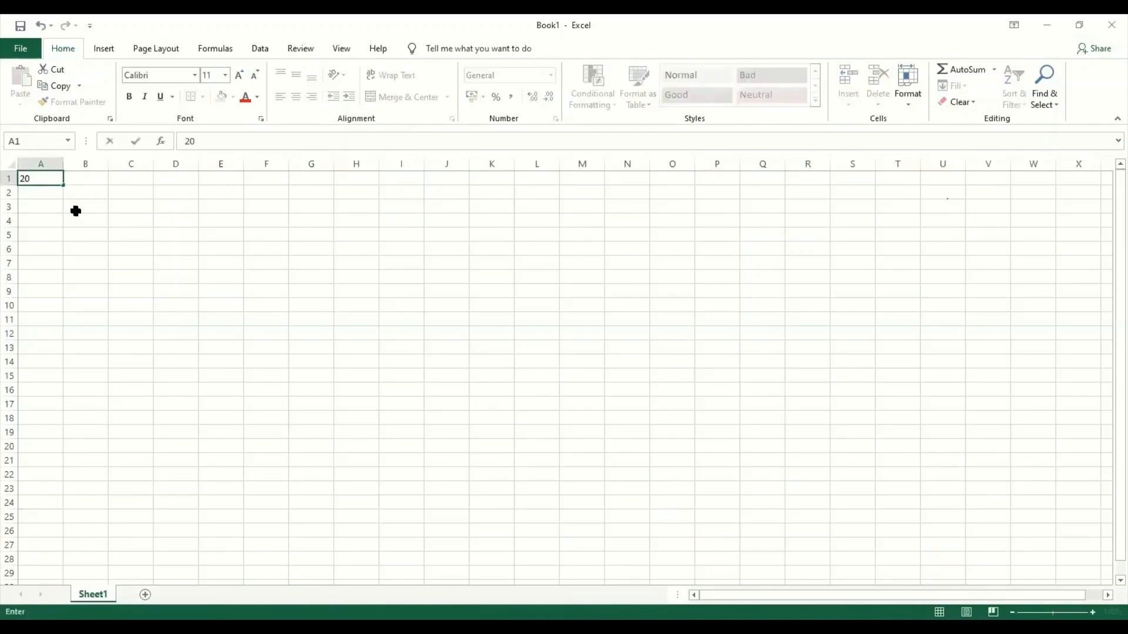
{"action": "key", "text": "Tab"}
{"action": "type", "text": "30"}
{"action": "key", "text": "Tab"}
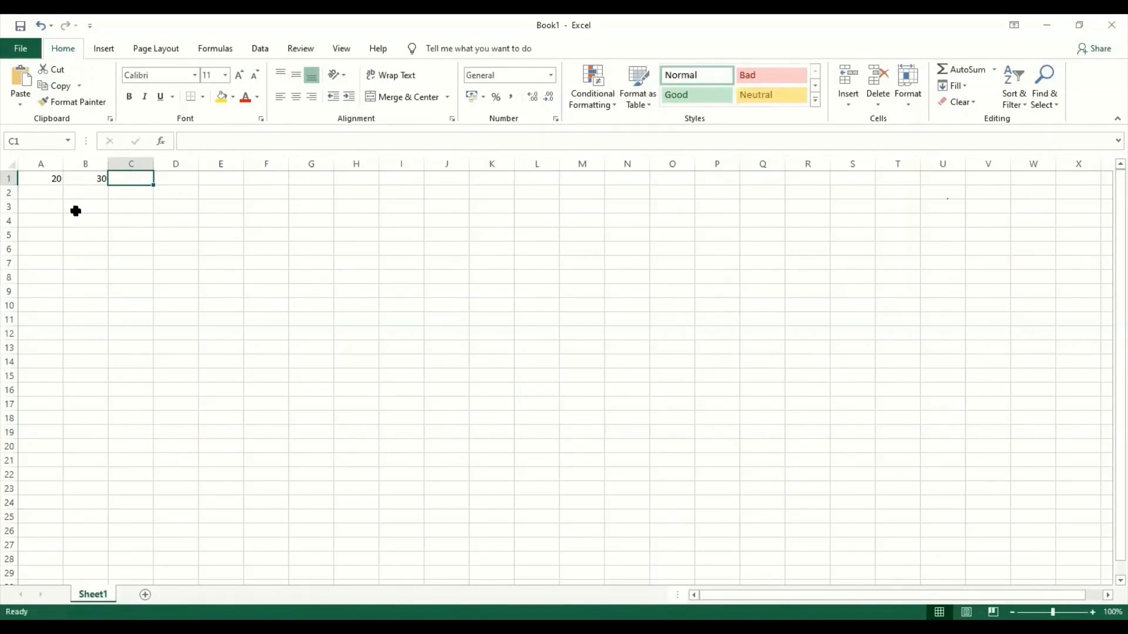
Enter the formula =20+30 in cell C1 to add the two numbers as typed constants.
{"action": "type", "text": "="}
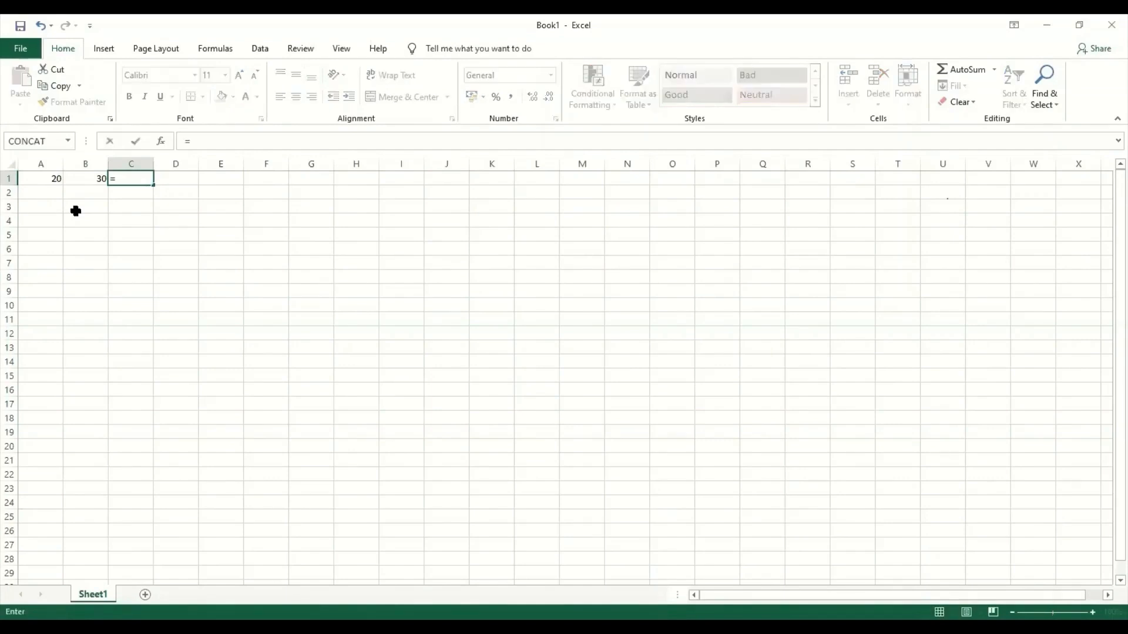
{"action": "type", "text": "20+30"}
{"action": "key", "text": "Return"}
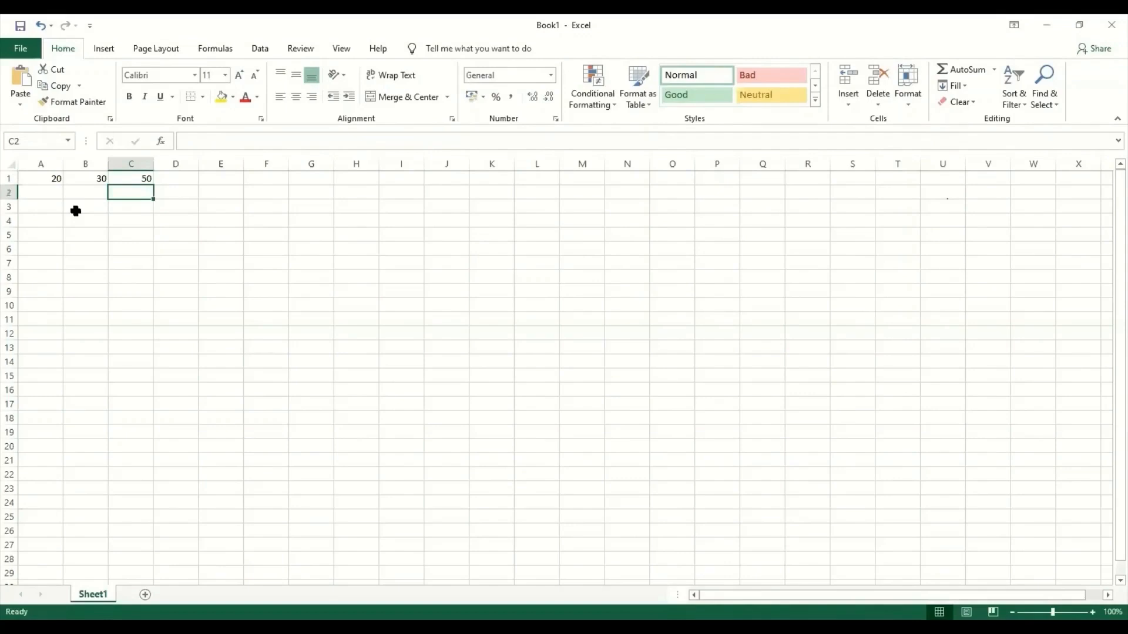
Change the value in cell A1 to 40.
{"action": "key", "text": "Up"}
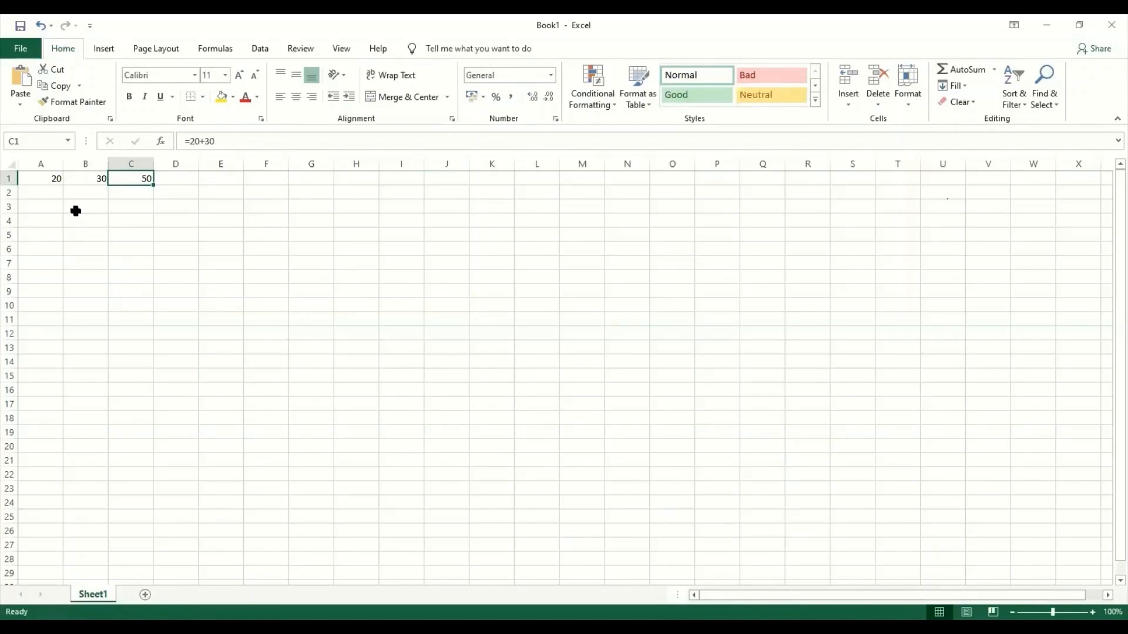
{"action": "key", "text": "Left"}
{"action": "key", "text": "Left"}
{"action": "type", "text": "4"}
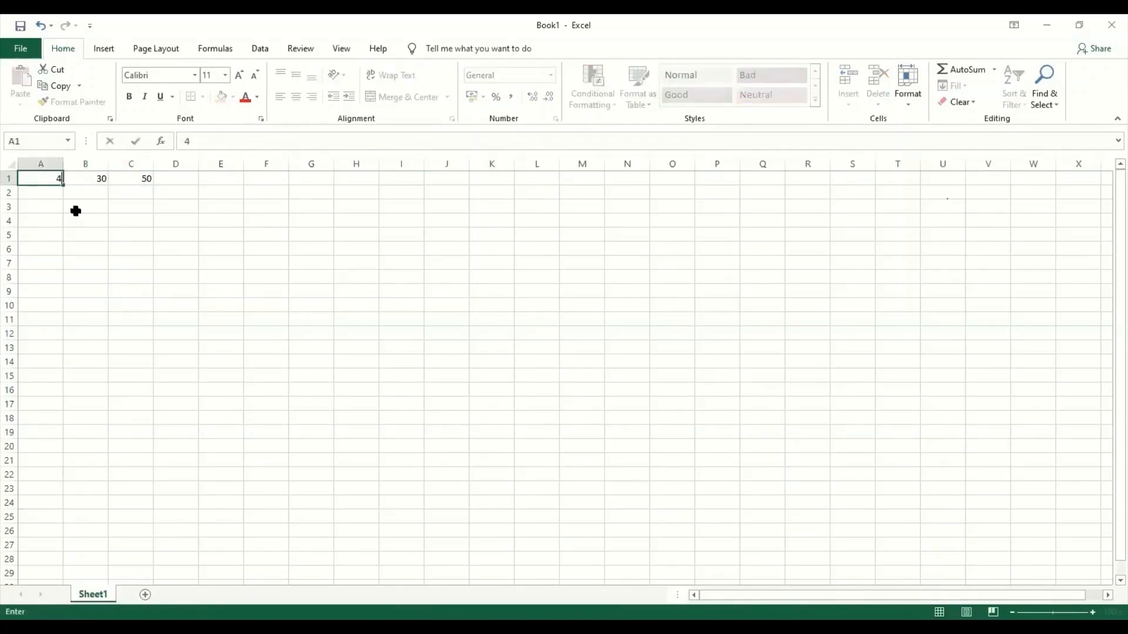
{"action": "type", "text": "0"}
{"action": "key", "text": "Return"}
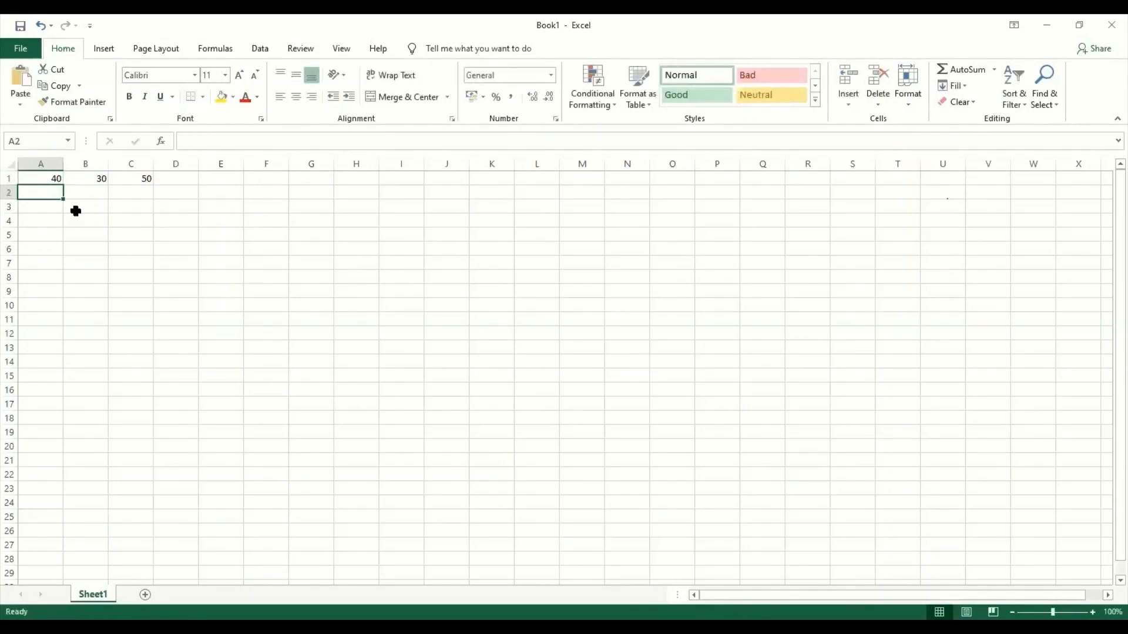
Replace the contents of cell C1 with the cell-reference formula =A1+B1.
{"action": "left_click", "coordinate": [133, 187]}
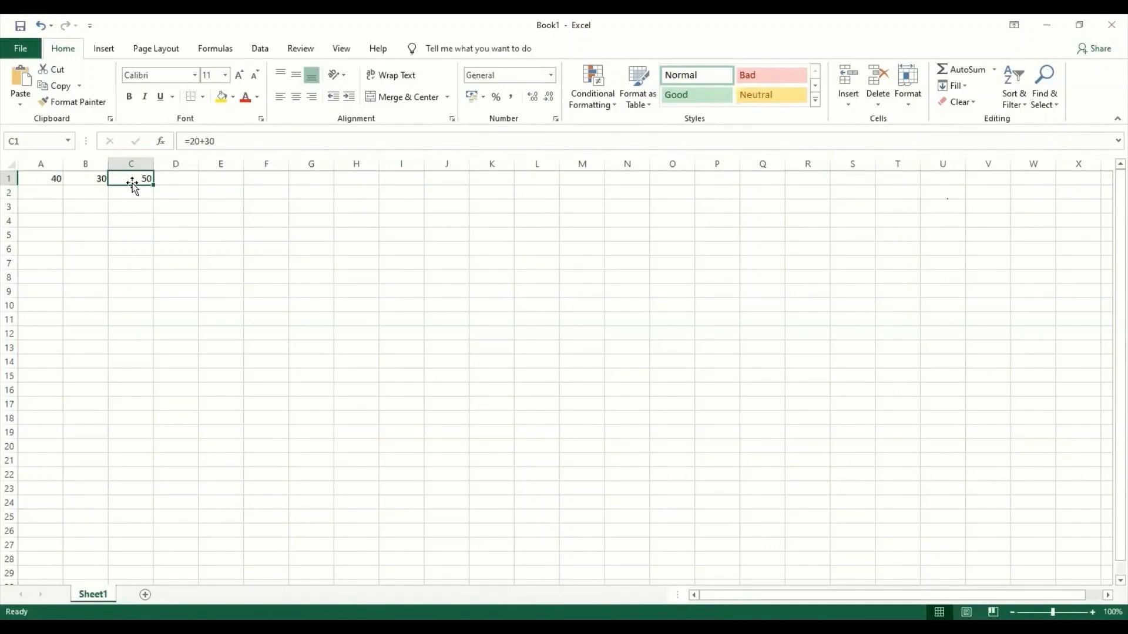
{"action": "key", "text": "Delete"}
{"action": "type", "text": "="}
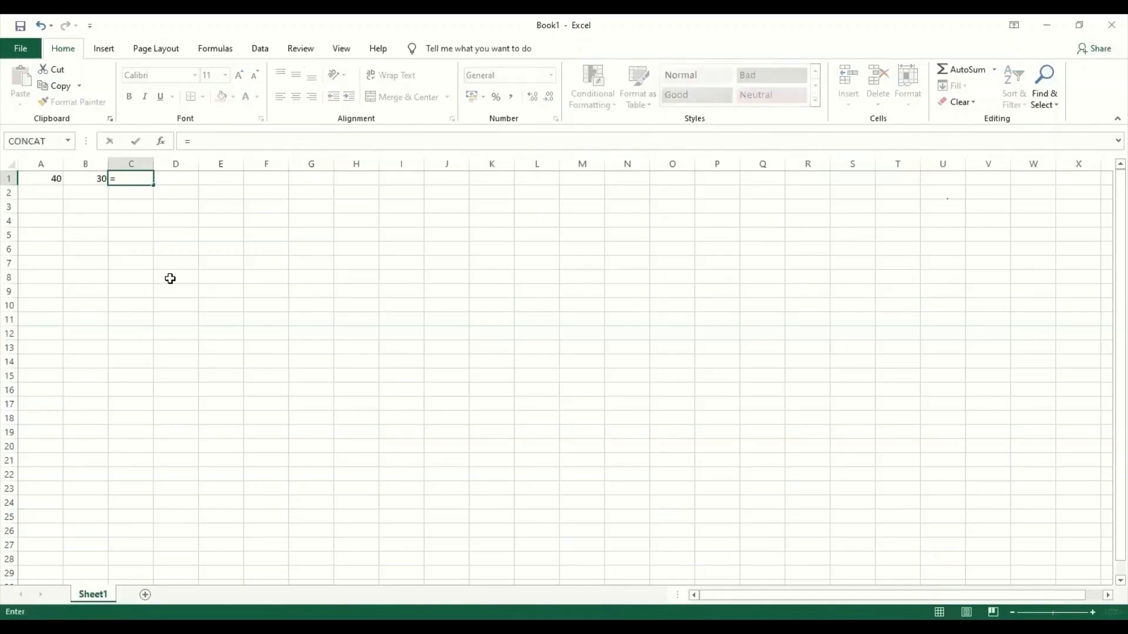
{"action": "type", "text": "a1"}
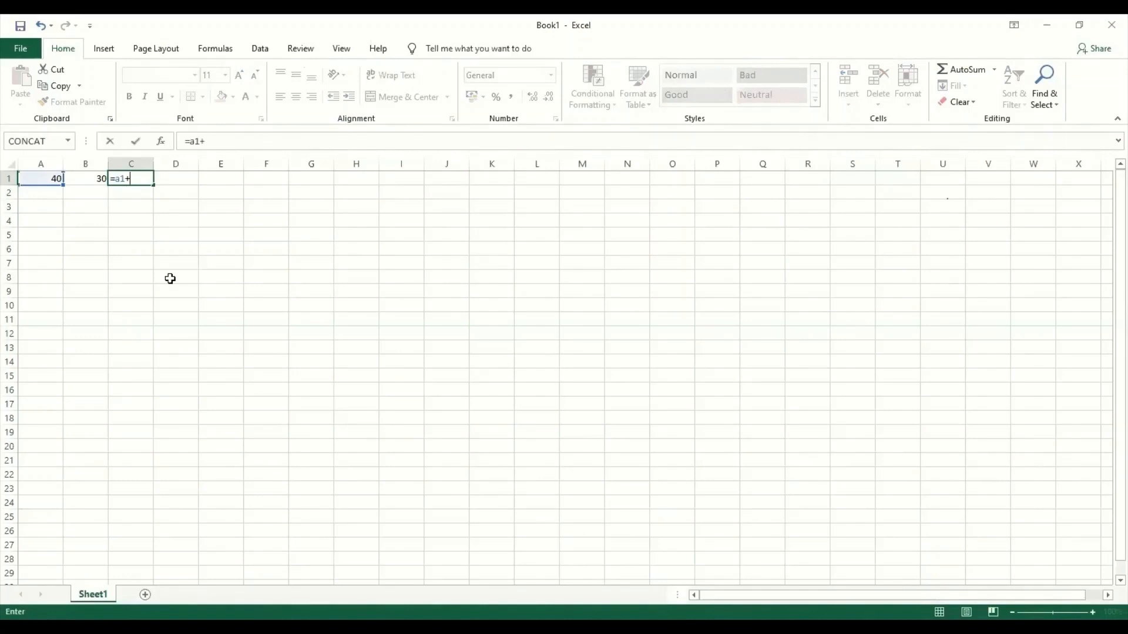
{"action": "type", "text": "+b1"}
{"action": "key", "text": "Return"}
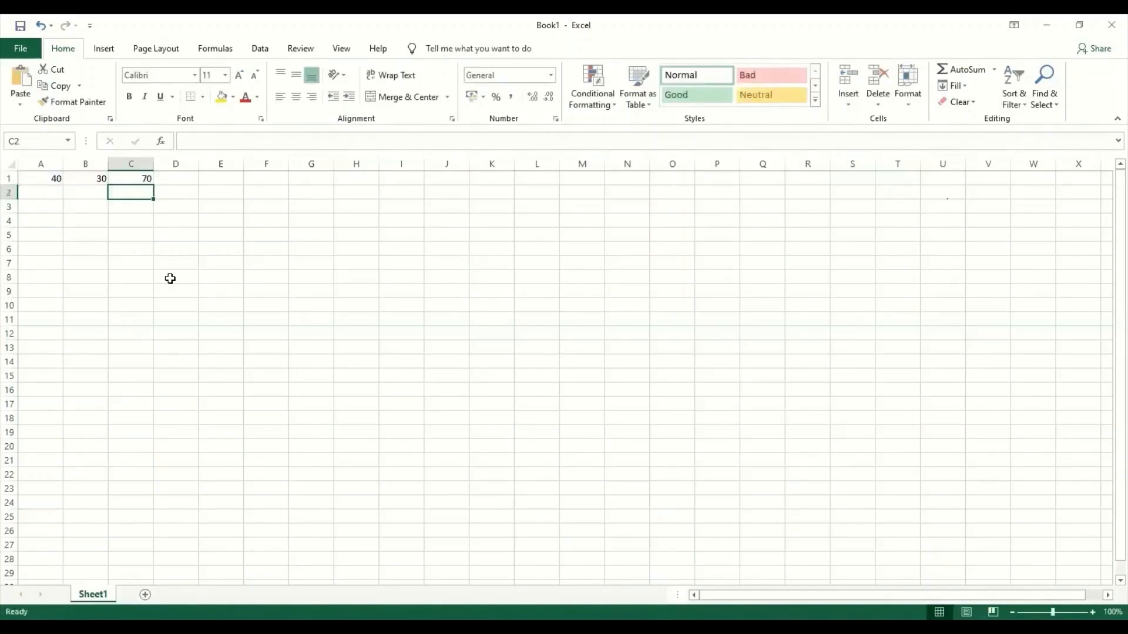
Set cell A1 to 20 and select C1 to review its formula.
{"action": "key", "text": "Up"}
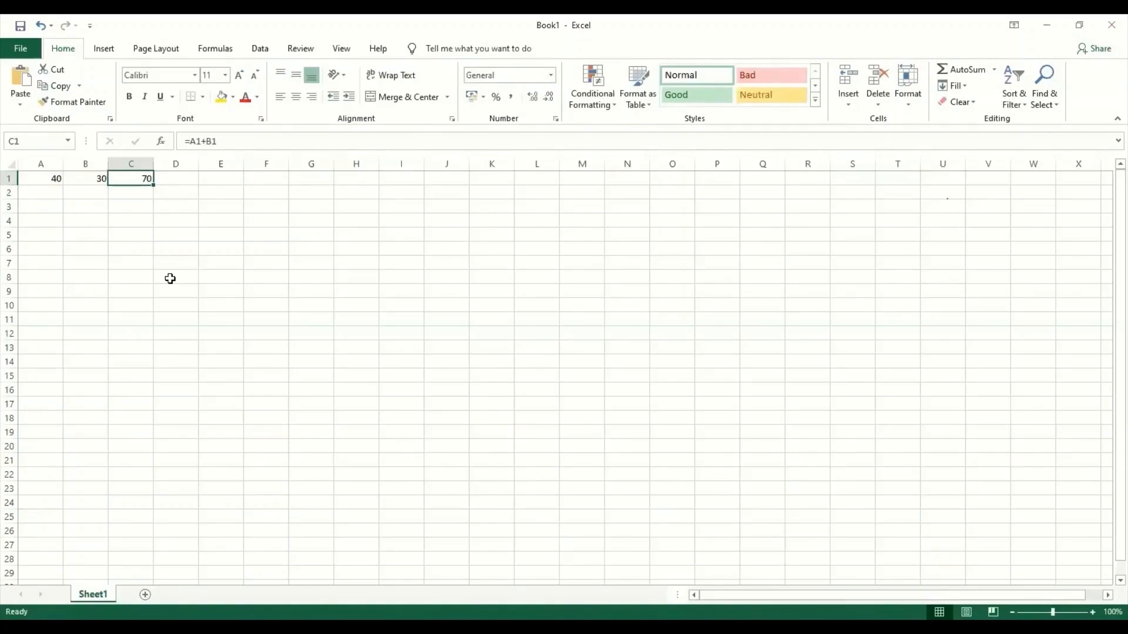
{"action": "key", "text": "Left"}
{"action": "key", "text": "Left"}
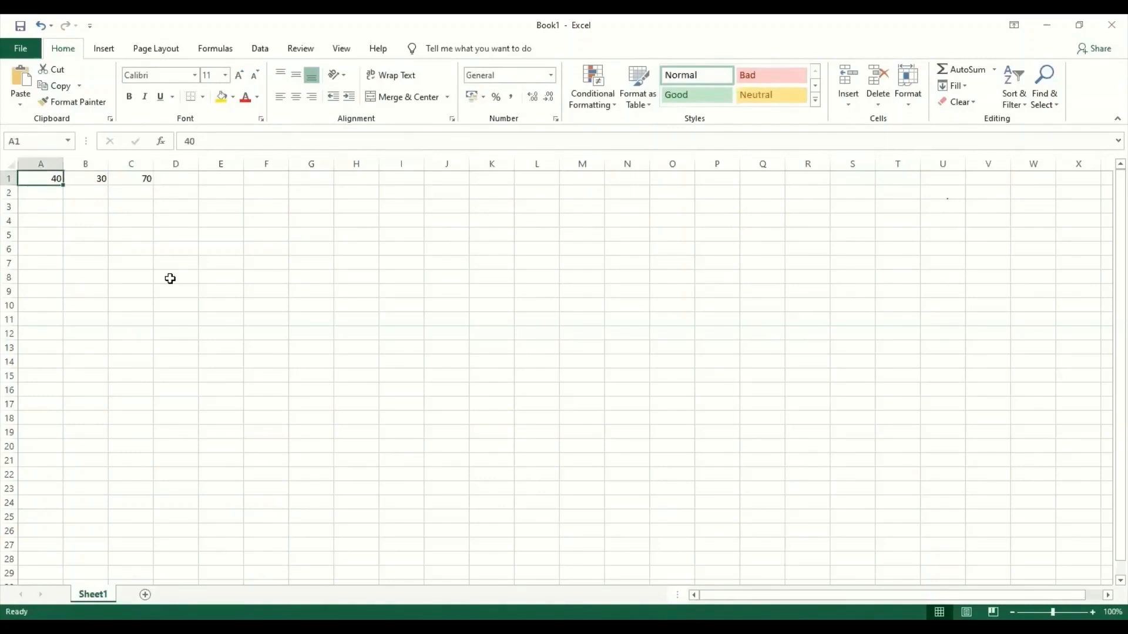
{"action": "type", "text": "20"}
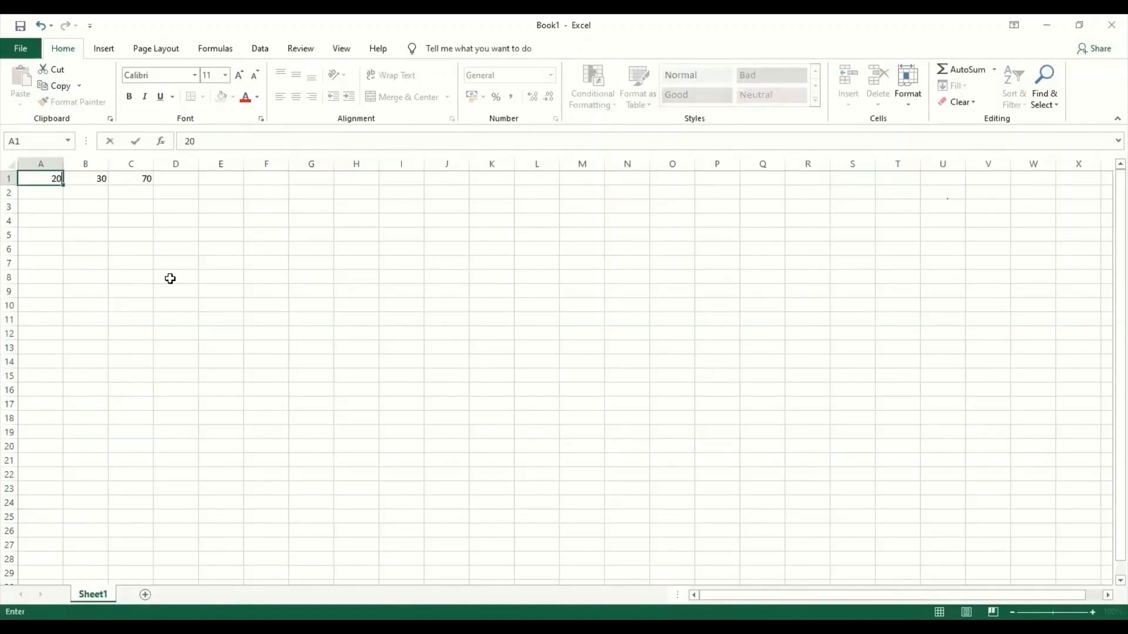
{"action": "key", "text": "Return"}
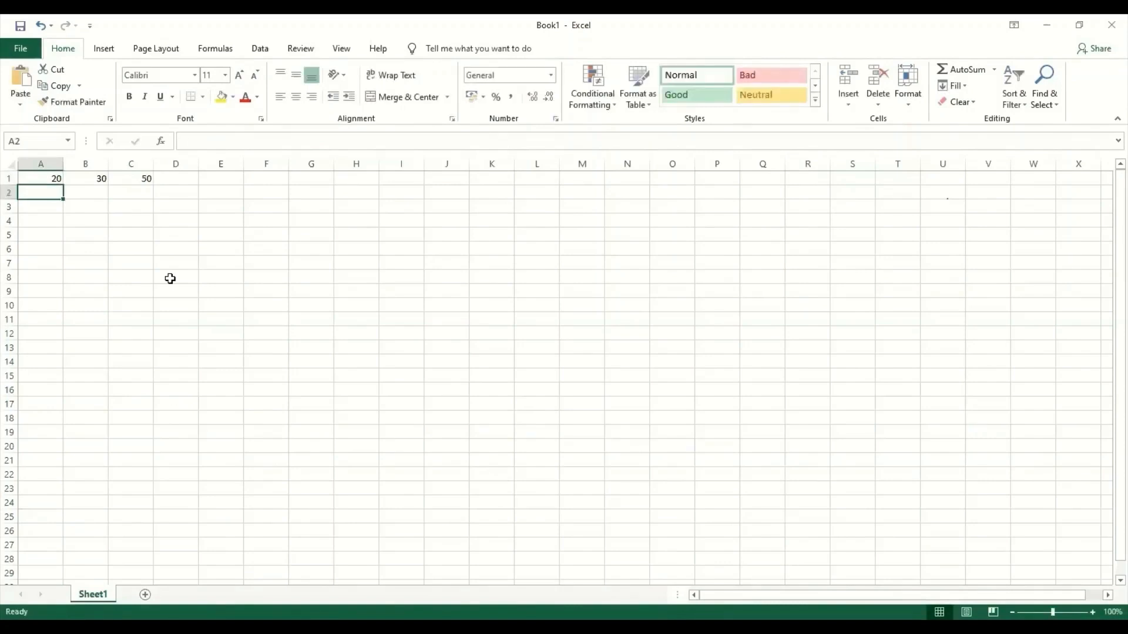
{"action": "key", "text": "Up"}
{"action": "key", "text": "Right"}
{"action": "key", "text": "Right"}
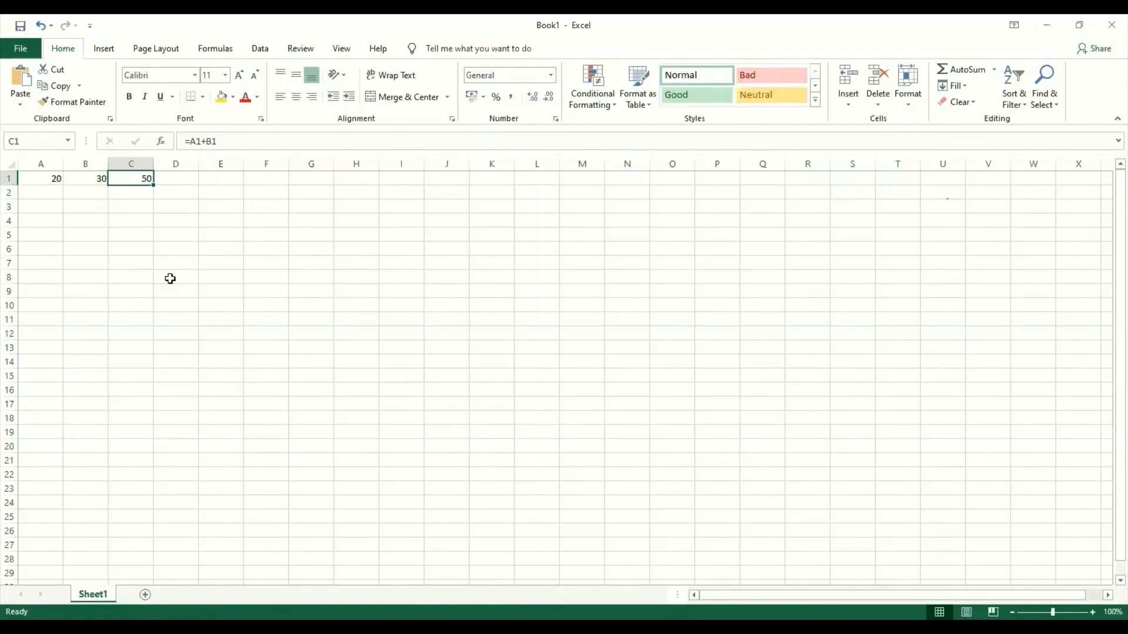
Select several empty cells across the sheet, such as F7, H12, J6, C15, G2 and A6, to examine their cell addresses.
{"action": "left_click", "coordinate": [250, 260]}
{"action": "left_click", "coordinate": [390, 249]}
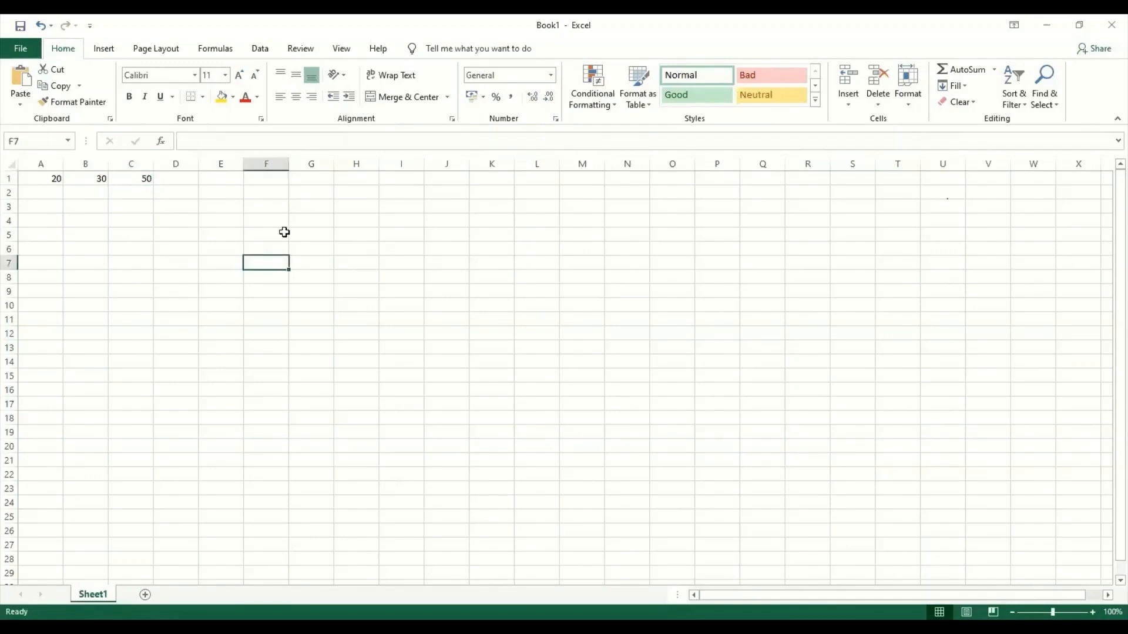
{"action": "left_click", "coordinate": [190, 297]}
{"action": "left_click", "coordinate": [278, 376]}
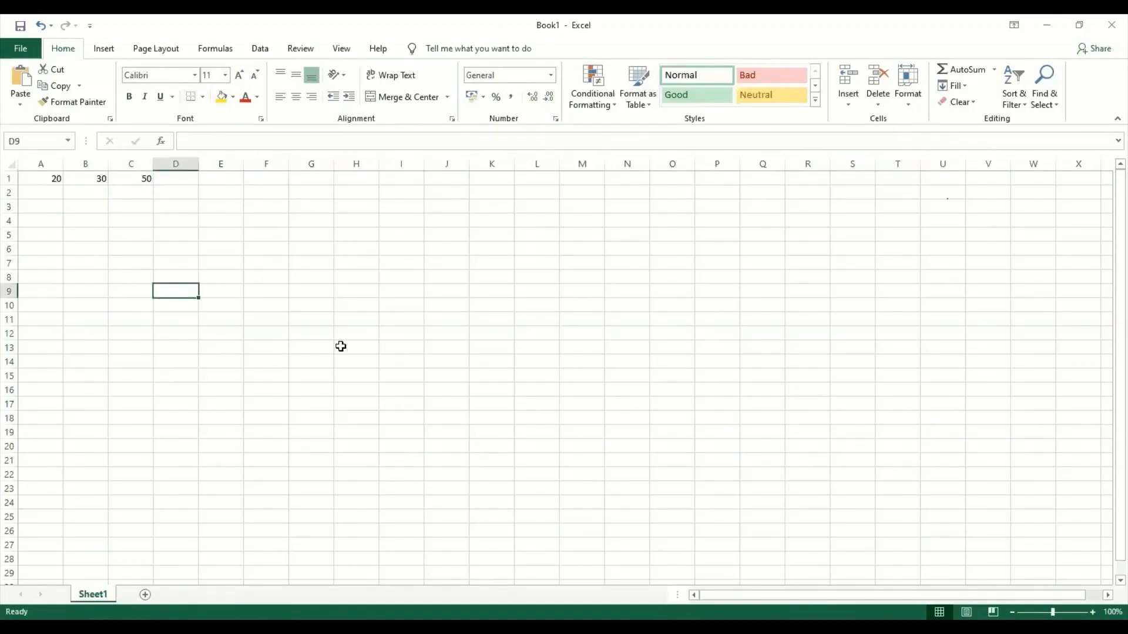
{"action": "left_click", "coordinate": [374, 336]}
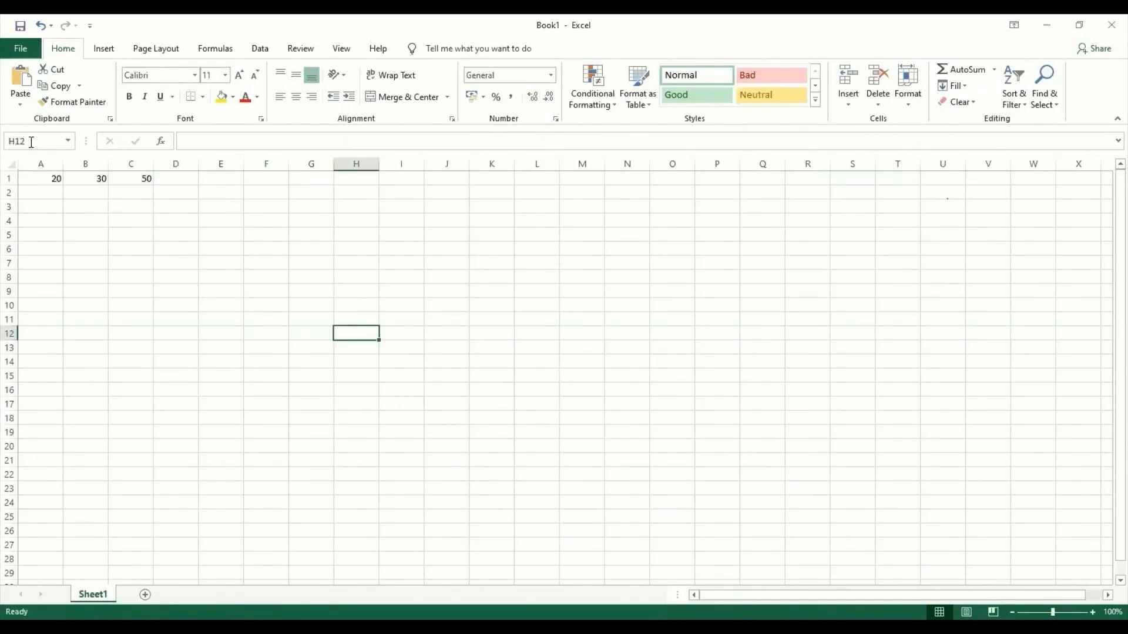
{"action": "left_click", "coordinate": [456, 247]}
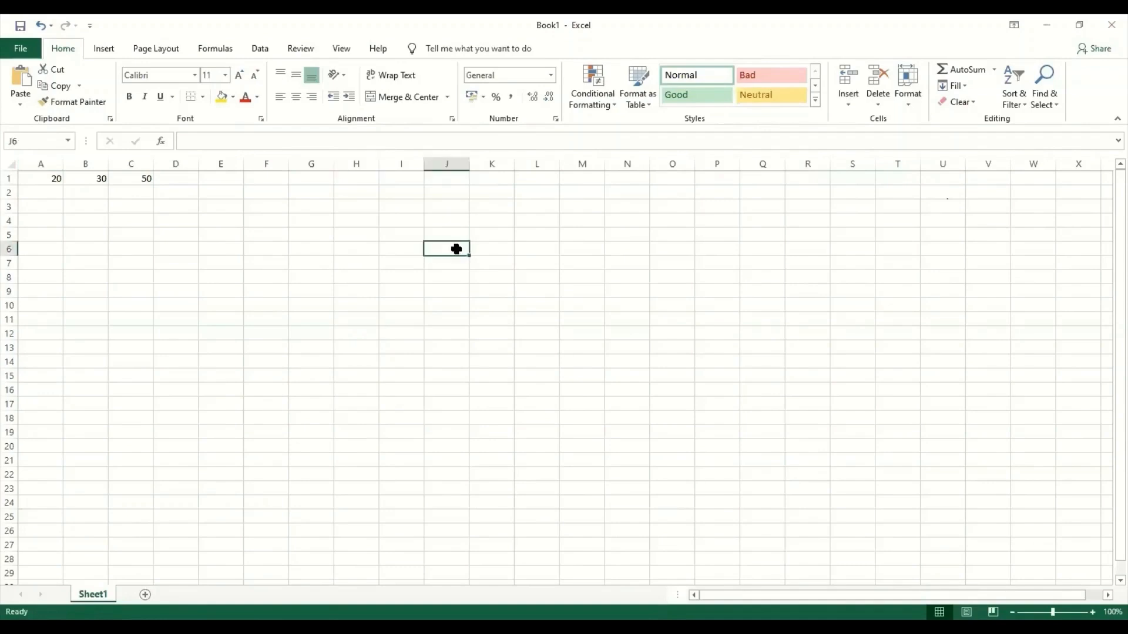
{"action": "left_click", "coordinate": [132, 376]}
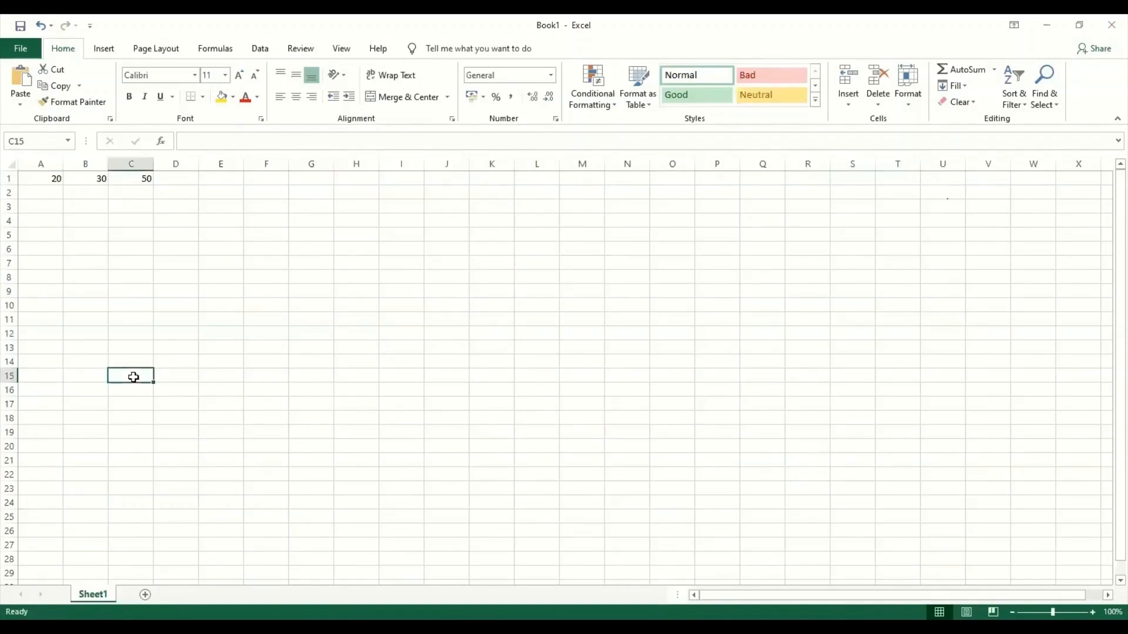
{"action": "left_click", "coordinate": [304, 193]}
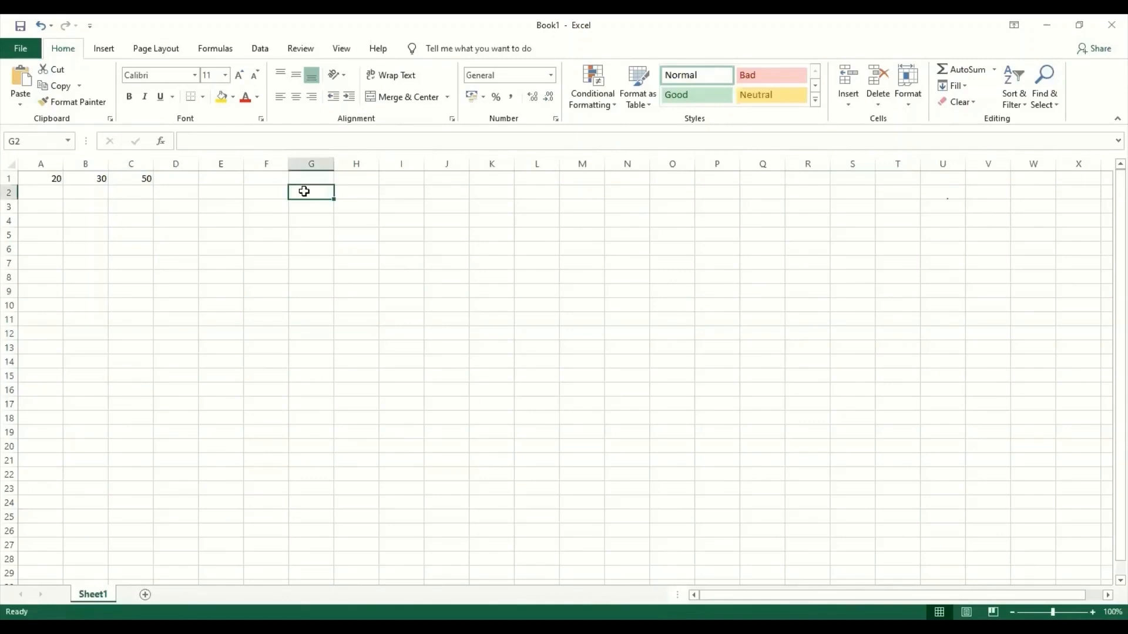
{"action": "left_click", "coordinate": [48, 252]}
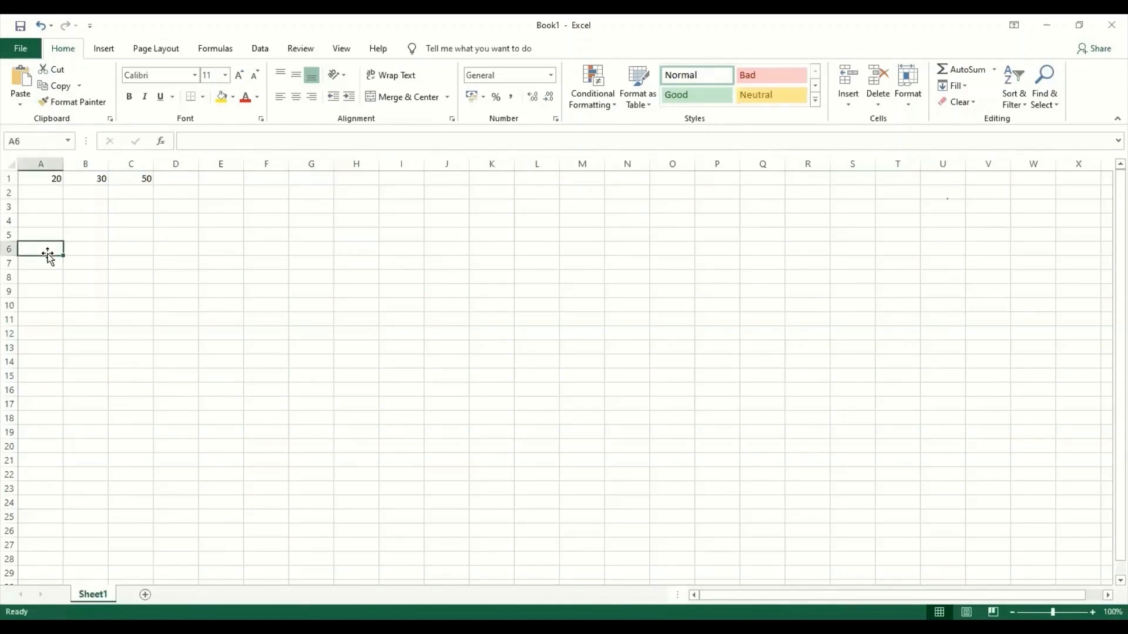
{"action": "left_click", "coordinate": [189, 261]}
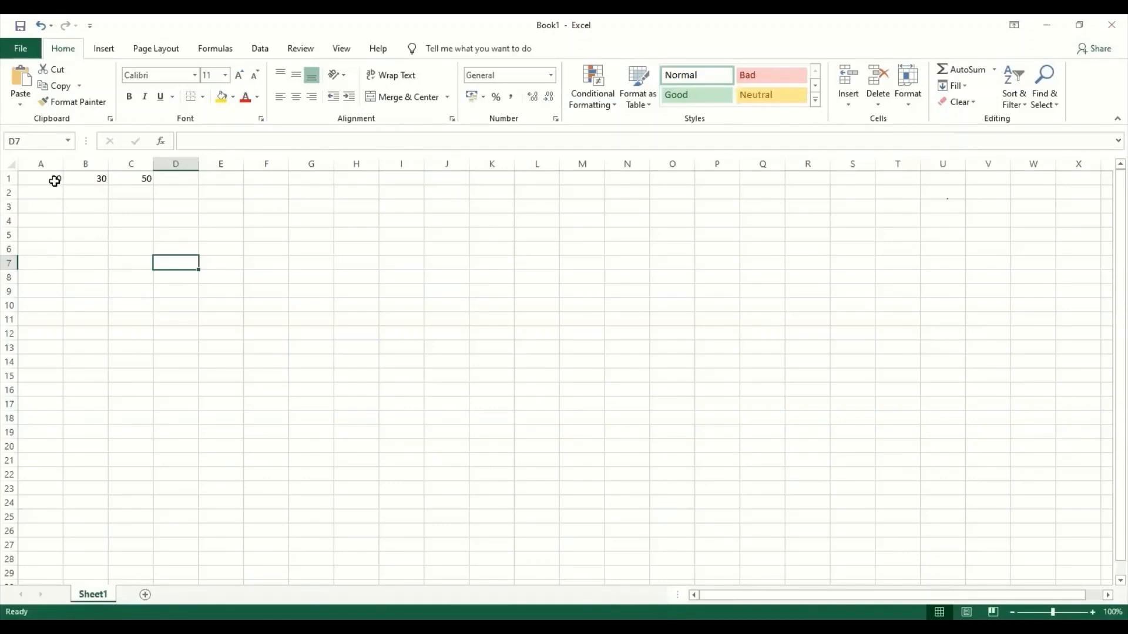
Select A1, B1 and C1 in turn to examine the two input values and the formula that references them.
{"action": "key", "text": "ctrl+Home"}
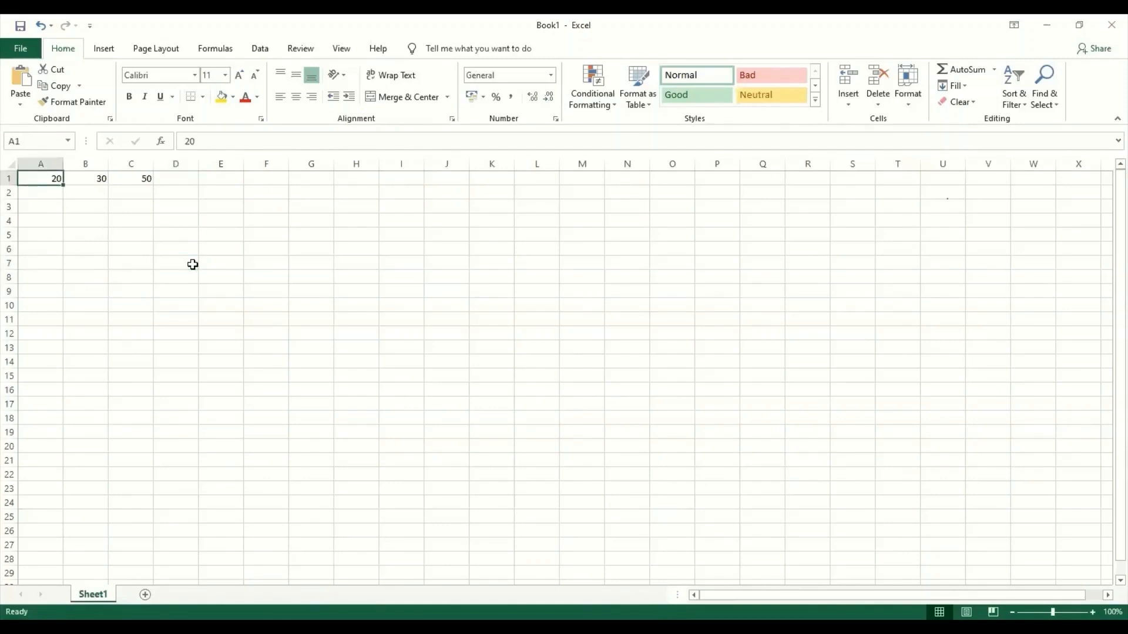
{"action": "left_click", "coordinate": [97, 178]}
{"action": "left_click", "coordinate": [140, 178]}
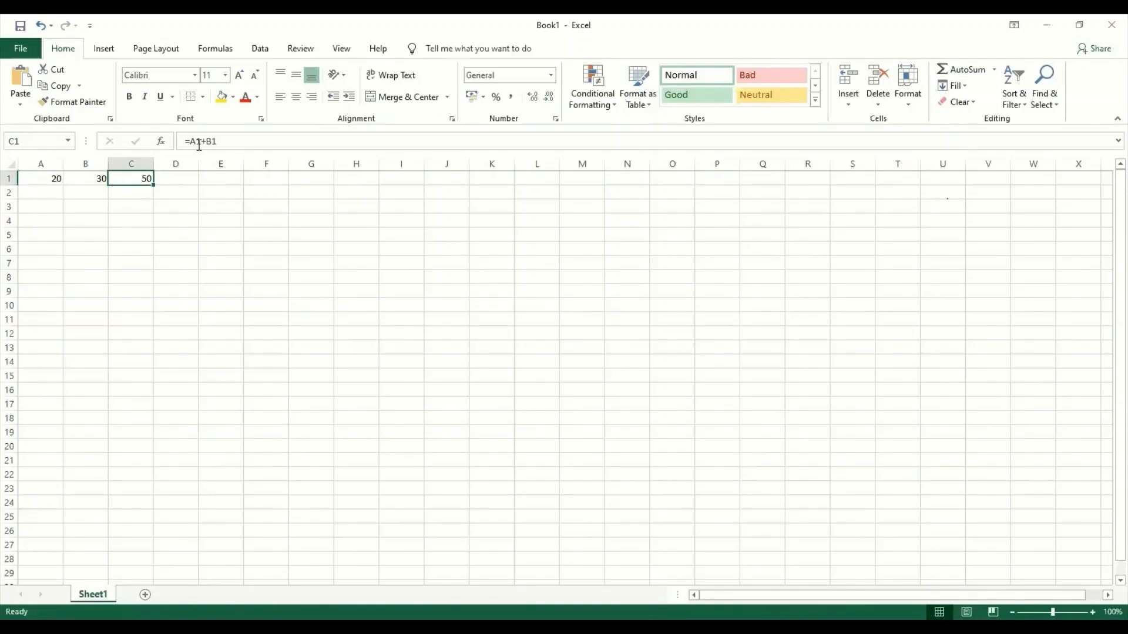
{"action": "left_click", "coordinate": [40, 179]}
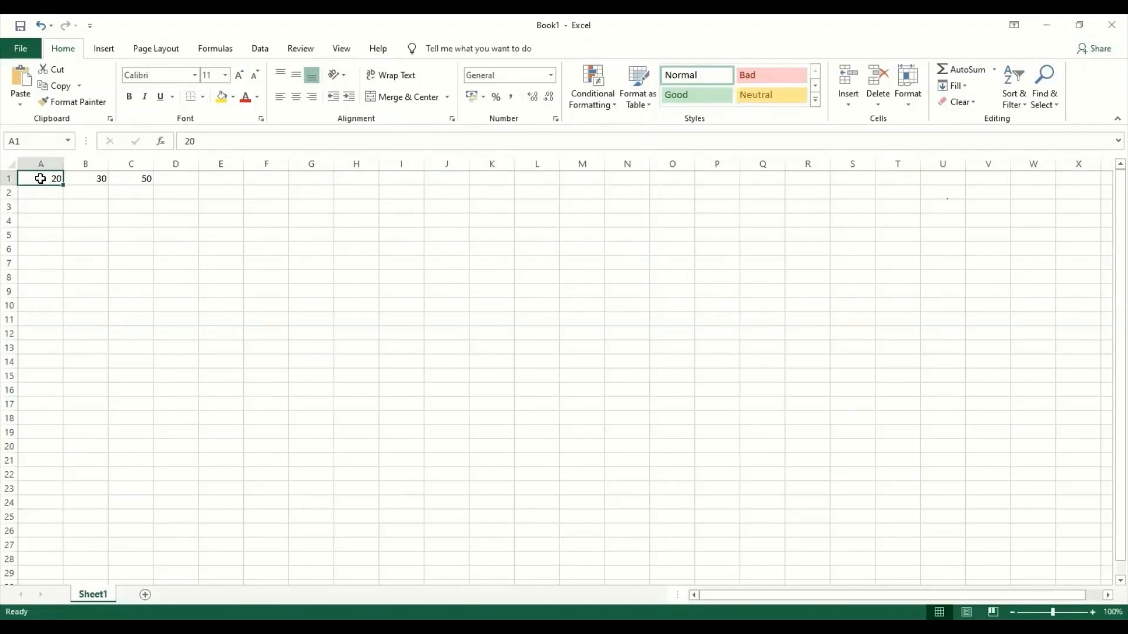
{"action": "left_click", "coordinate": [95, 180]}
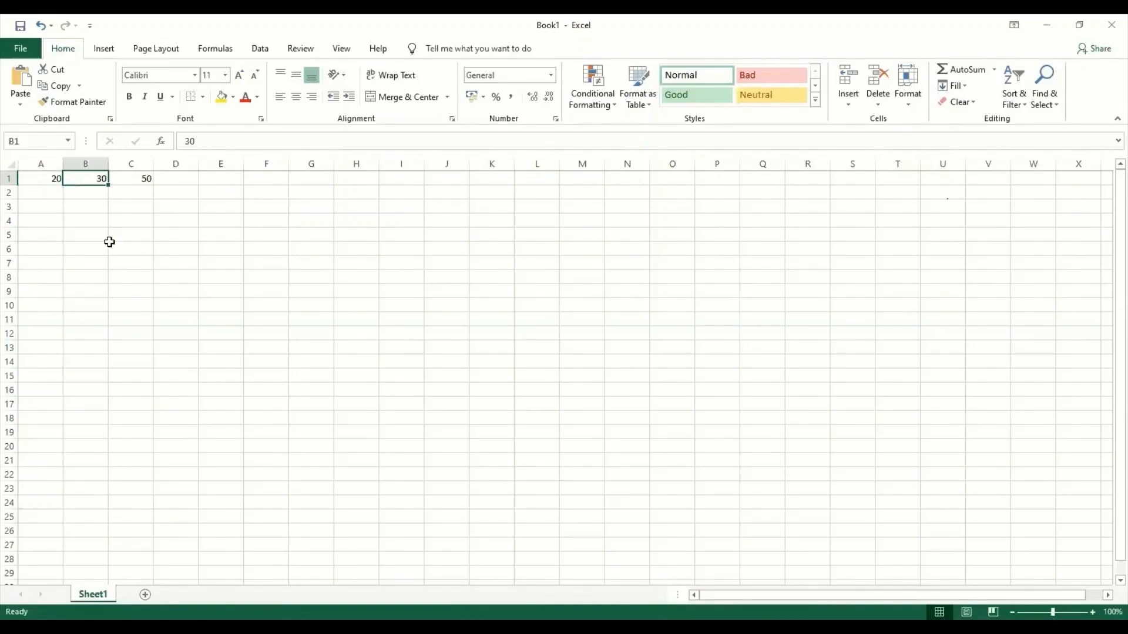
{"action": "left_click", "coordinate": [147, 182]}
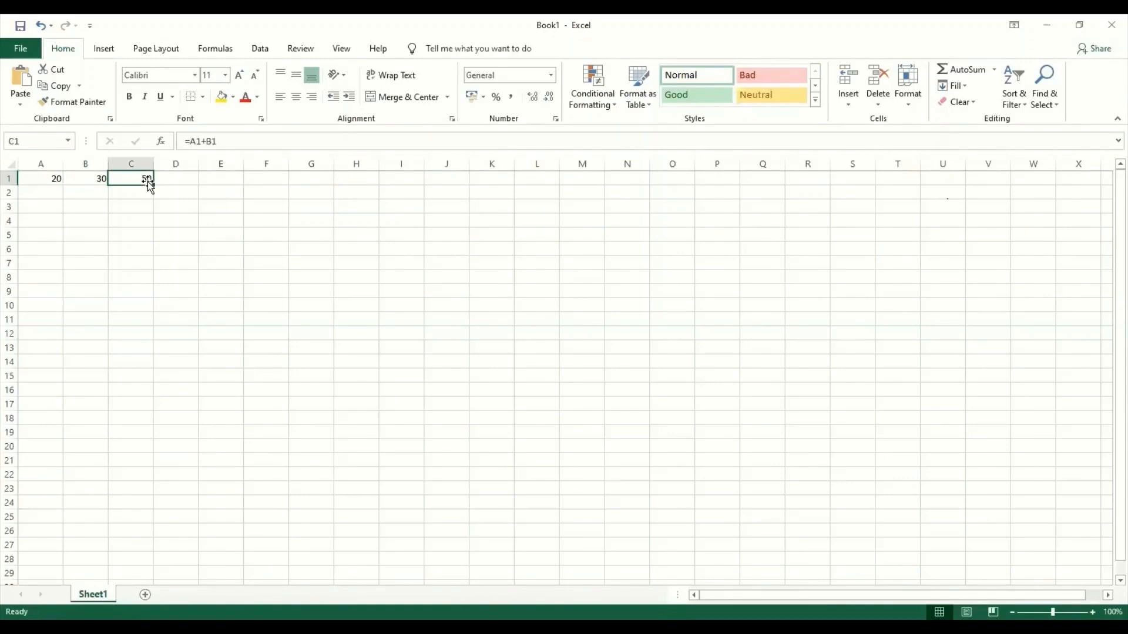
Set cell B1 to 2 and cell A1 to 5 to recalculate the sum in C1.
{"action": "left_click", "coordinate": [80, 182]}
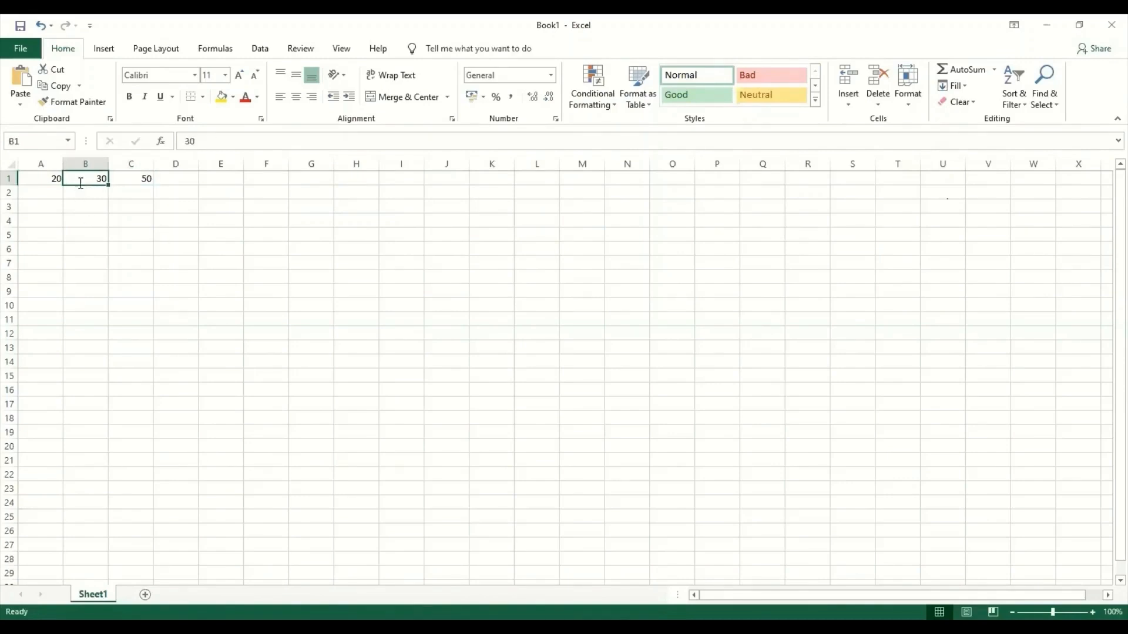
{"action": "type", "text": "2"}
{"action": "key", "text": "Return"}
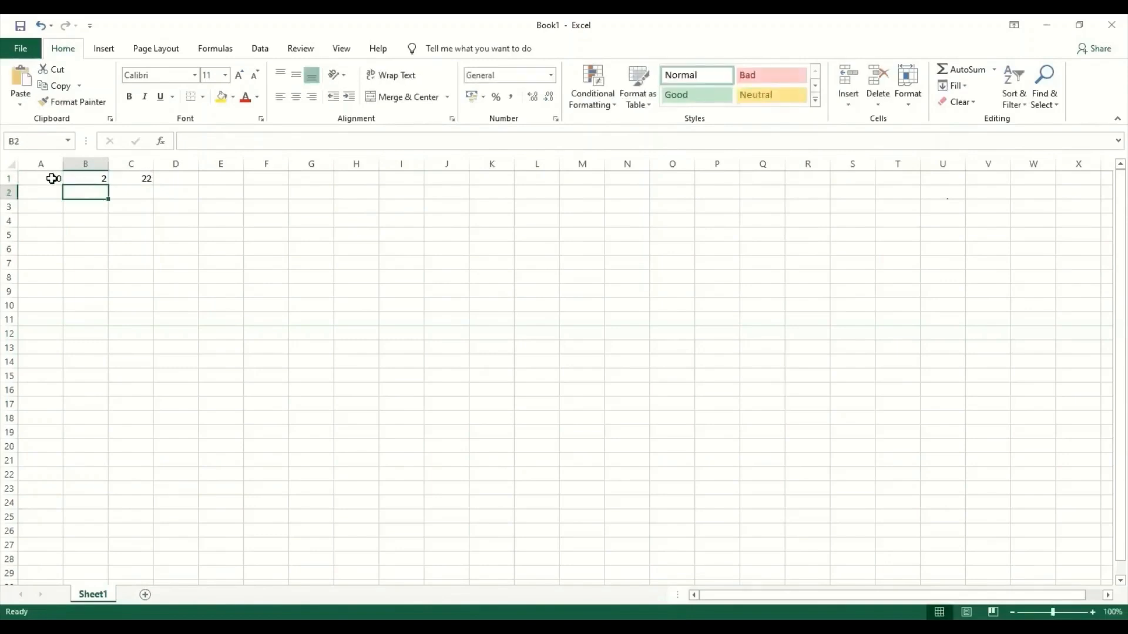
{"action": "left_click", "coordinate": [53, 178]}
{"action": "type", "text": "5"}
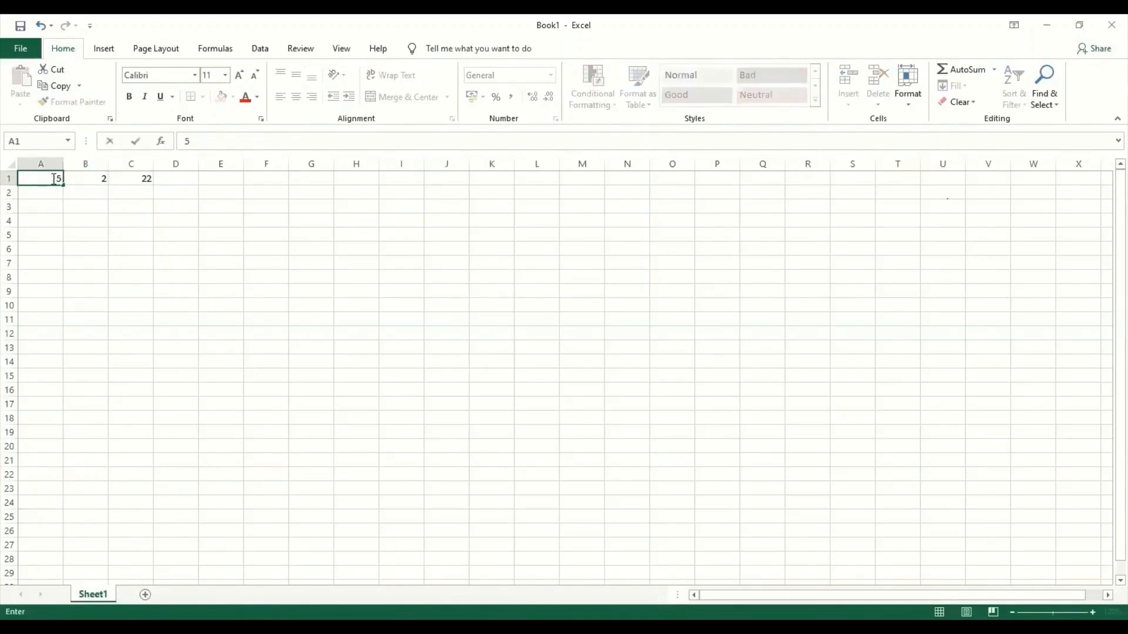
{"action": "left_click", "coordinate": [95, 253]}
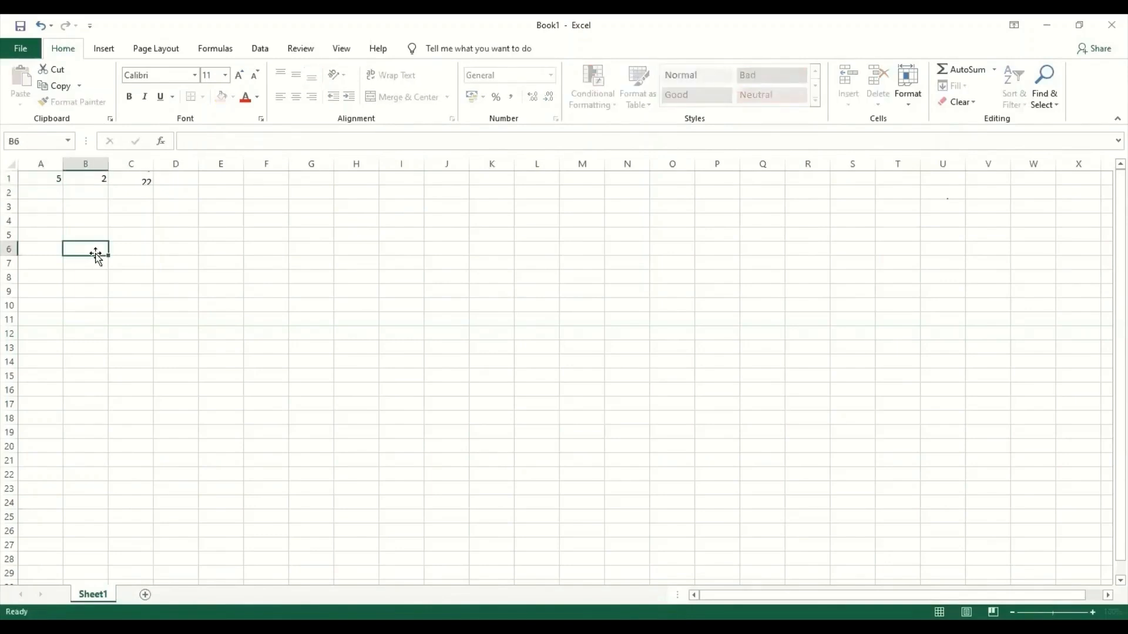
Change the operator in C1's formula from addition to division, making it =K11/E20.
{"action": "left_click", "coordinate": [136, 178]}
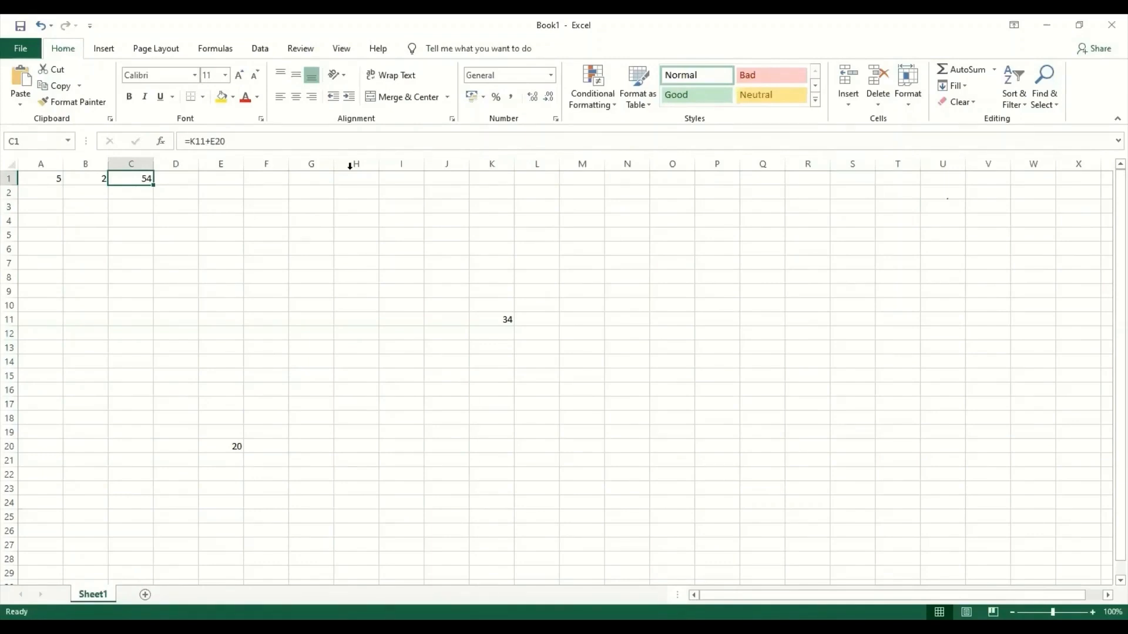
{"action": "left_click", "coordinate": [209, 141]}
{"action": "key", "text": "BackSpace"}
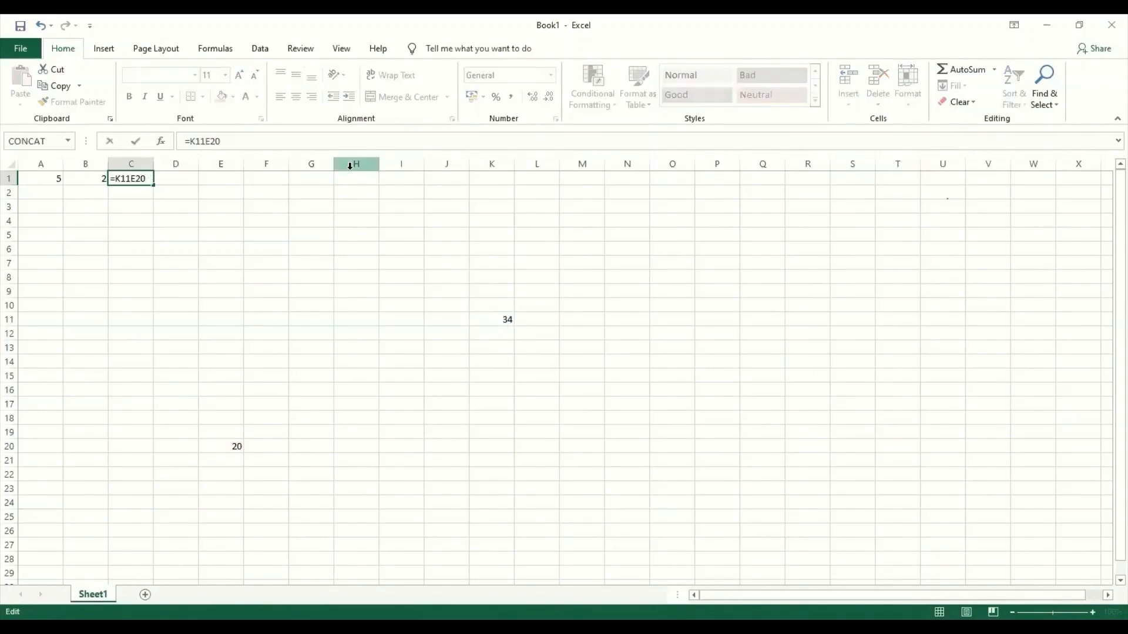
{"action": "type", "text": "/"}
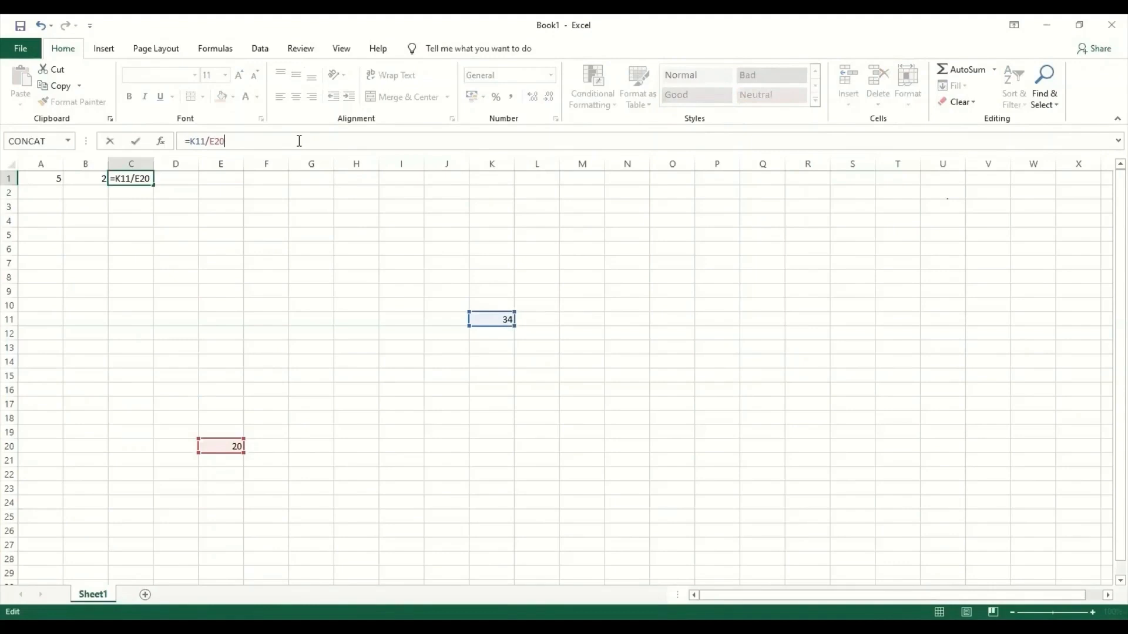
{"action": "key", "text": "Return"}
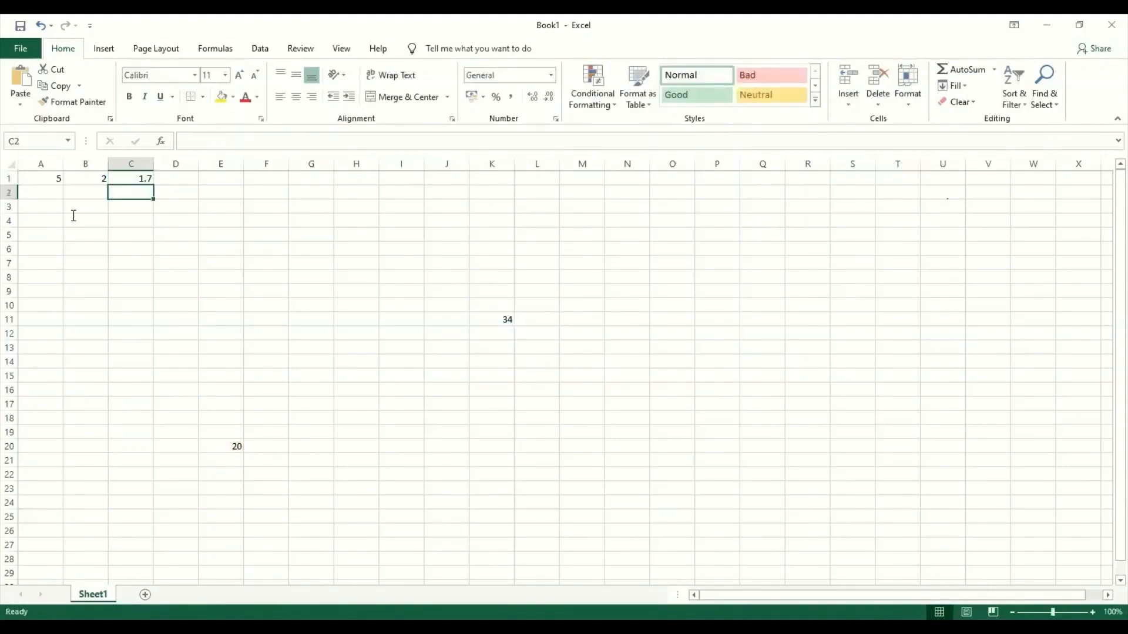
Change C1's formula to subtract E20 from K11, making it =K11-E20.
{"action": "left_click", "coordinate": [137, 177]}
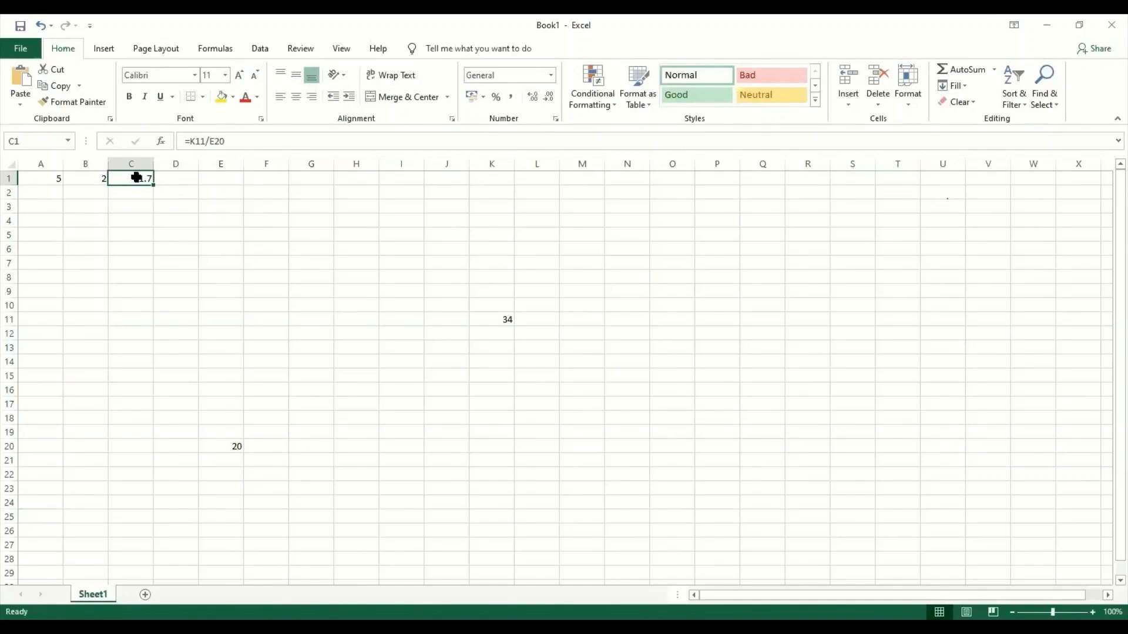
{"action": "left_click", "coordinate": [210, 141]}
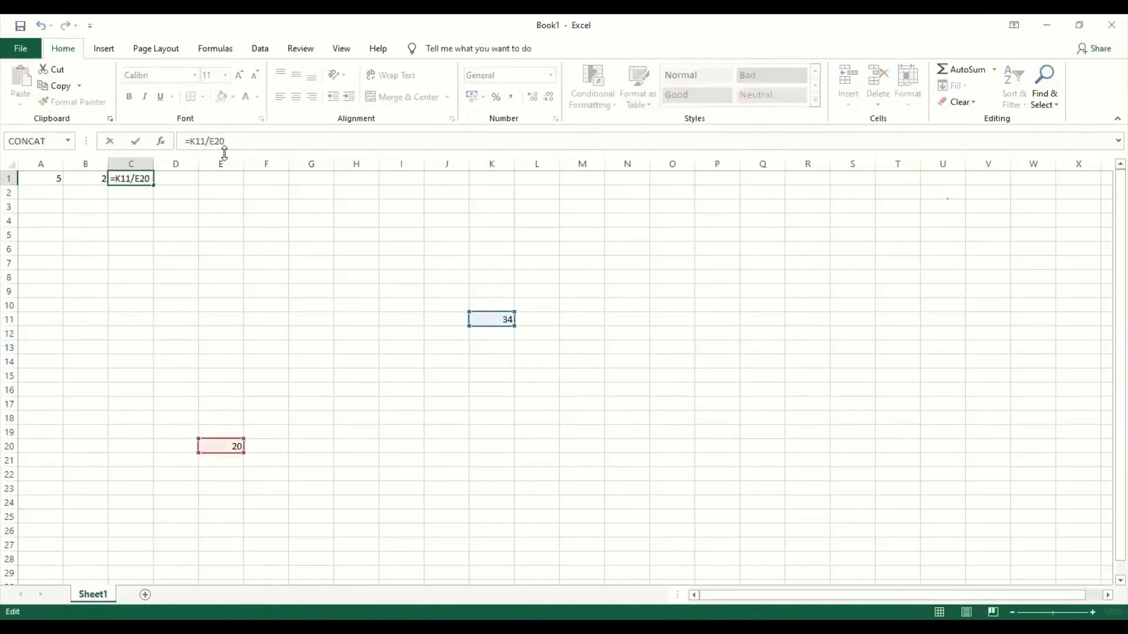
{"action": "key", "text": "BackSpace"}
{"action": "type", "text": "-"}
{"action": "left_click", "coordinate": [241, 141]}
{"action": "key", "text": "Return"}
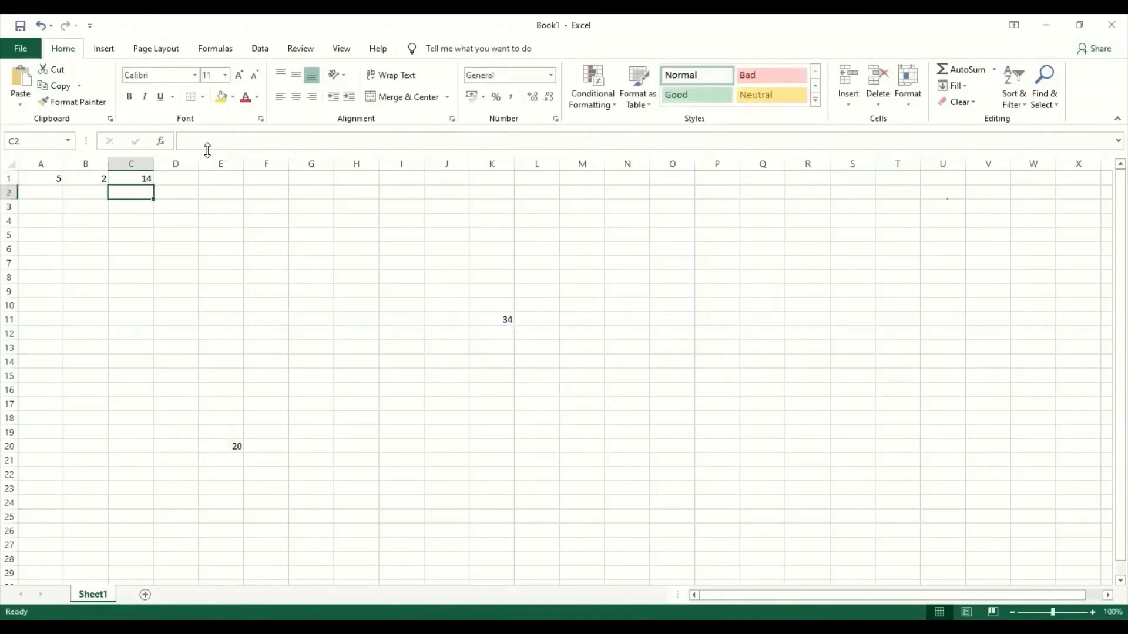
Change C1's formula to multiply the two referenced cells, making it =K11*E20.
{"action": "left_click", "coordinate": [142, 178]}
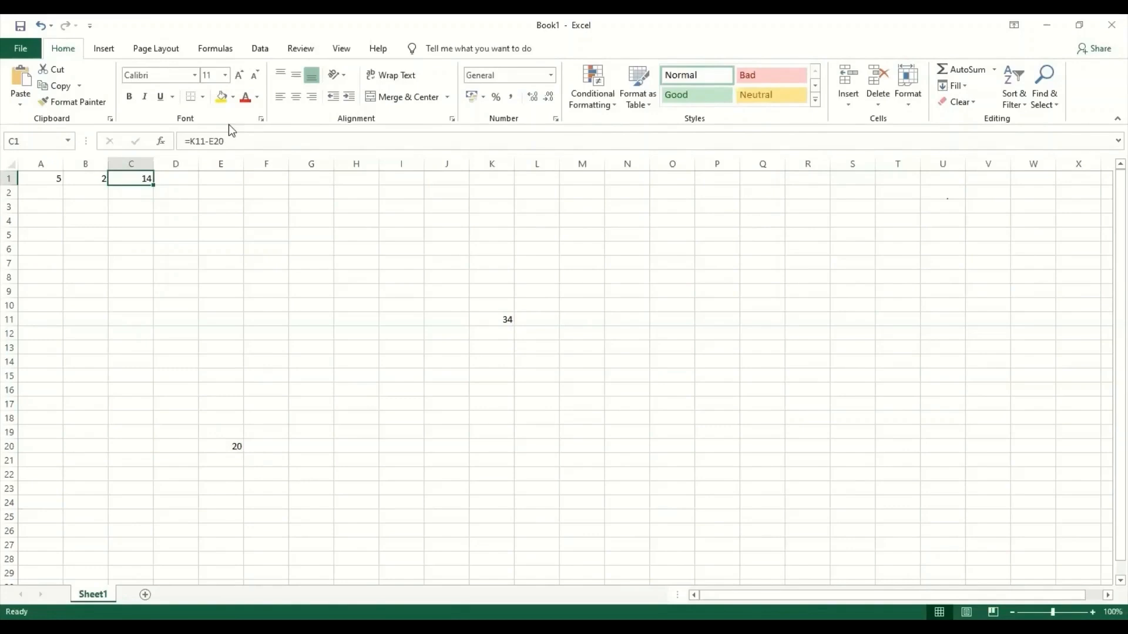
{"action": "left_click", "coordinate": [211, 141]}
{"action": "key", "text": "BackSpace"}
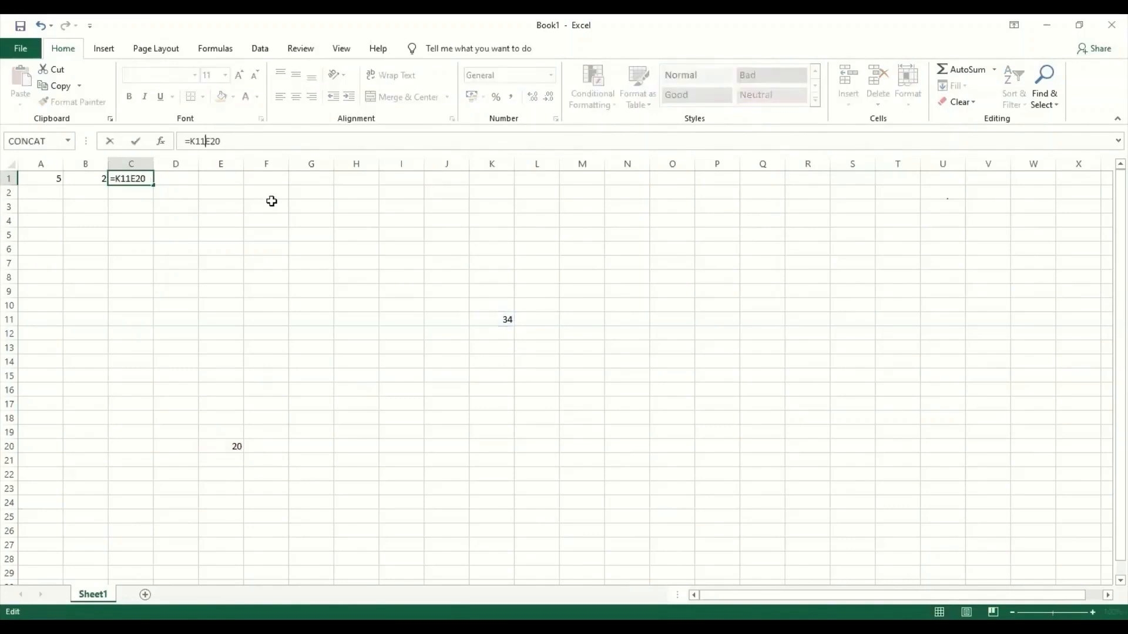
{"action": "type", "text": "*"}
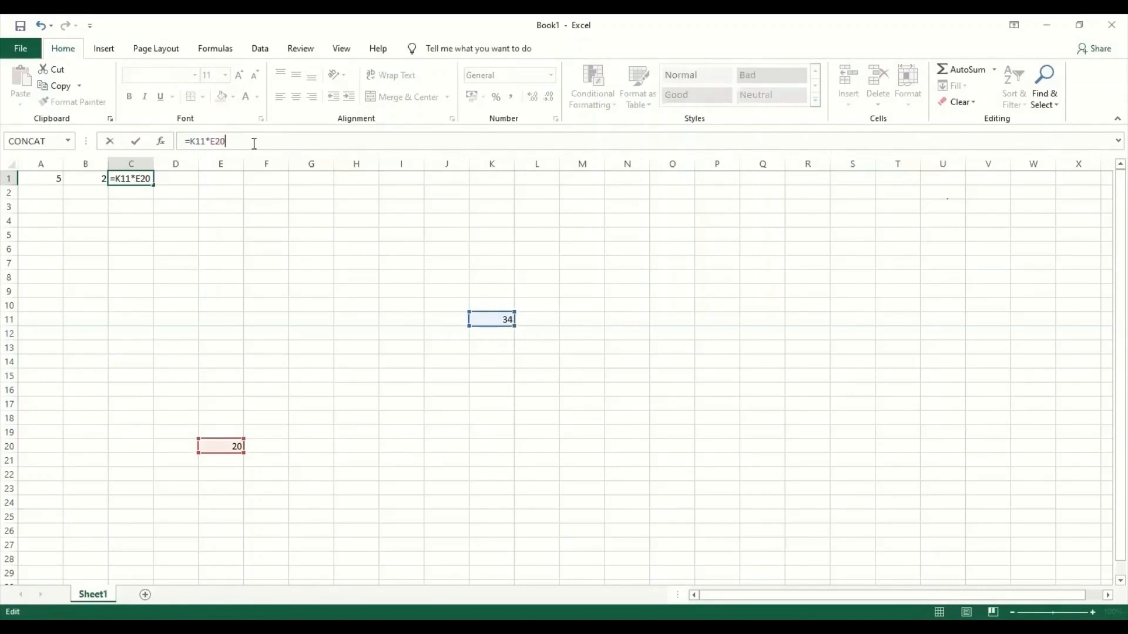
{"action": "key", "text": "Return"}
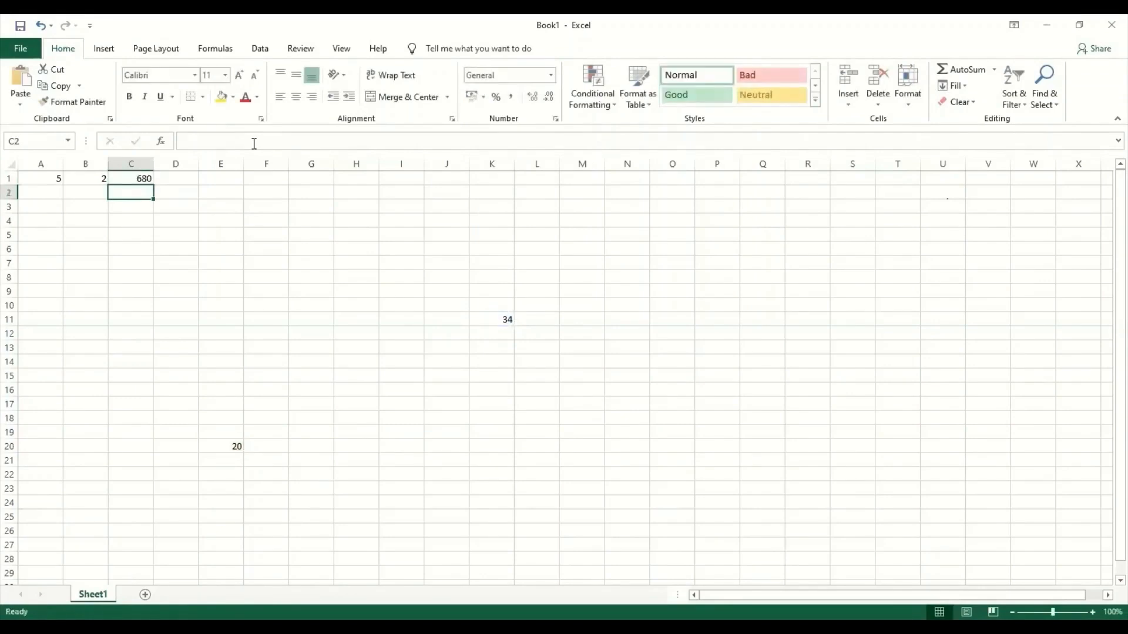
Swap the operator in C1's formula through + and *, and finish with division as =K11/E20.
{"action": "key", "text": "Up"}
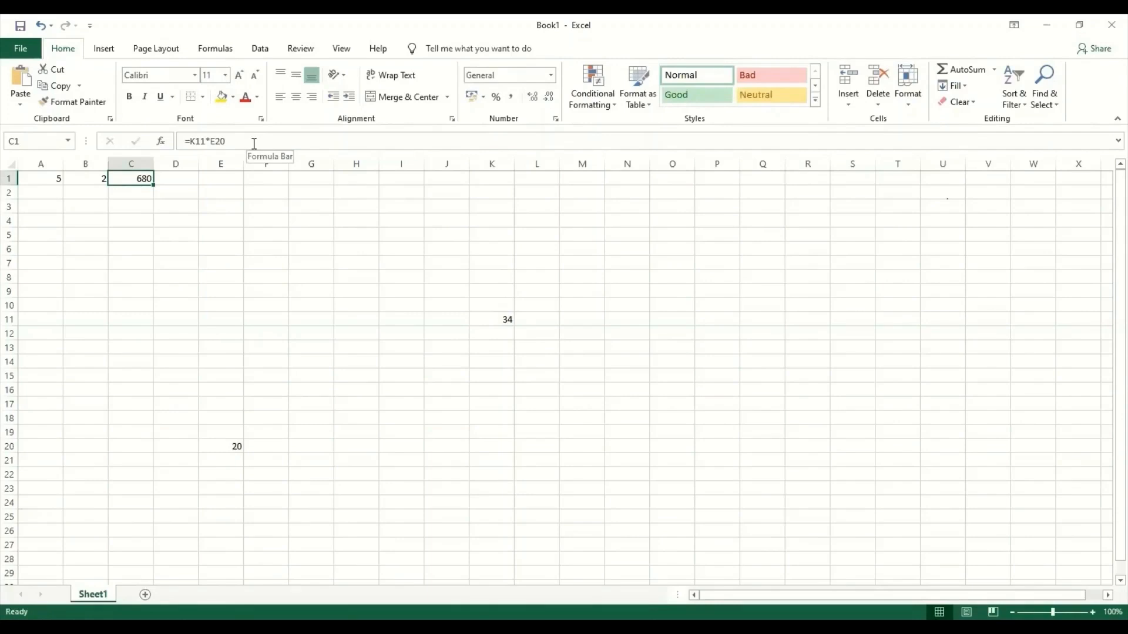
{"action": "left_click", "coordinate": [347, 142]}
{"action": "key", "text": "BackSpace"}
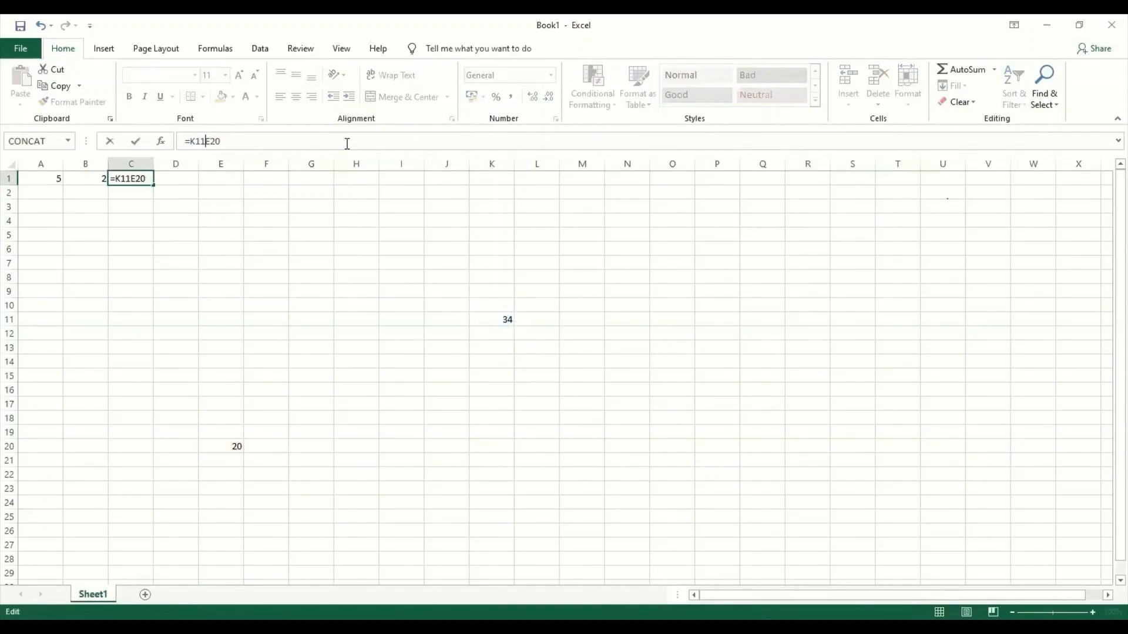
{"action": "type", "text": "+"}
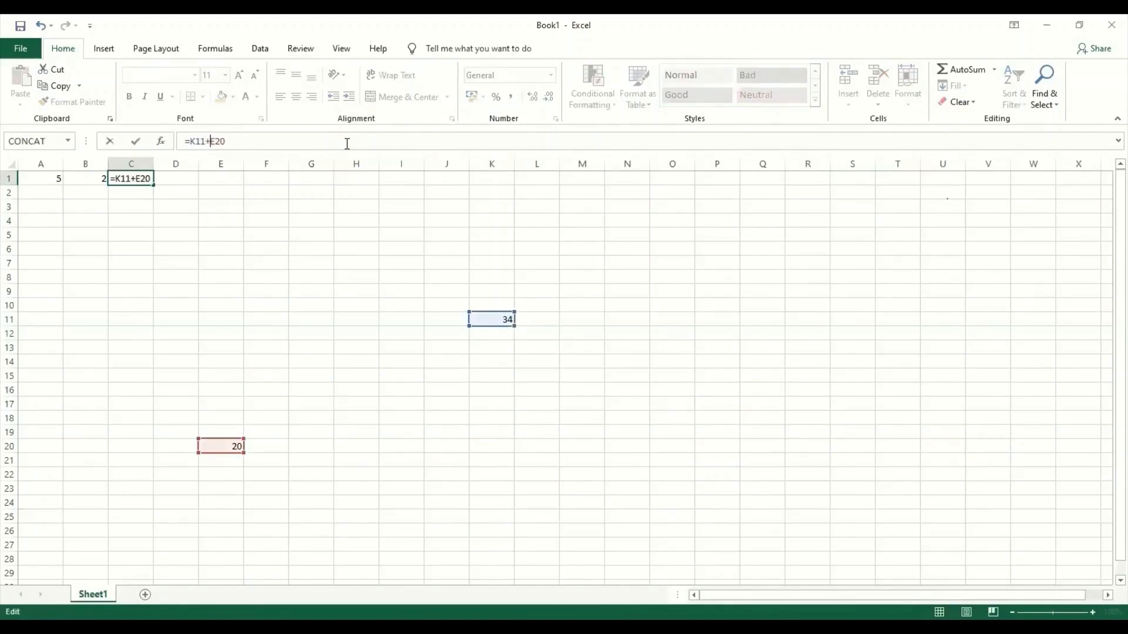
{"action": "key", "text": "BackSpace"}
{"action": "type", "text": "*"}
{"action": "key", "text": "BackSpace"}
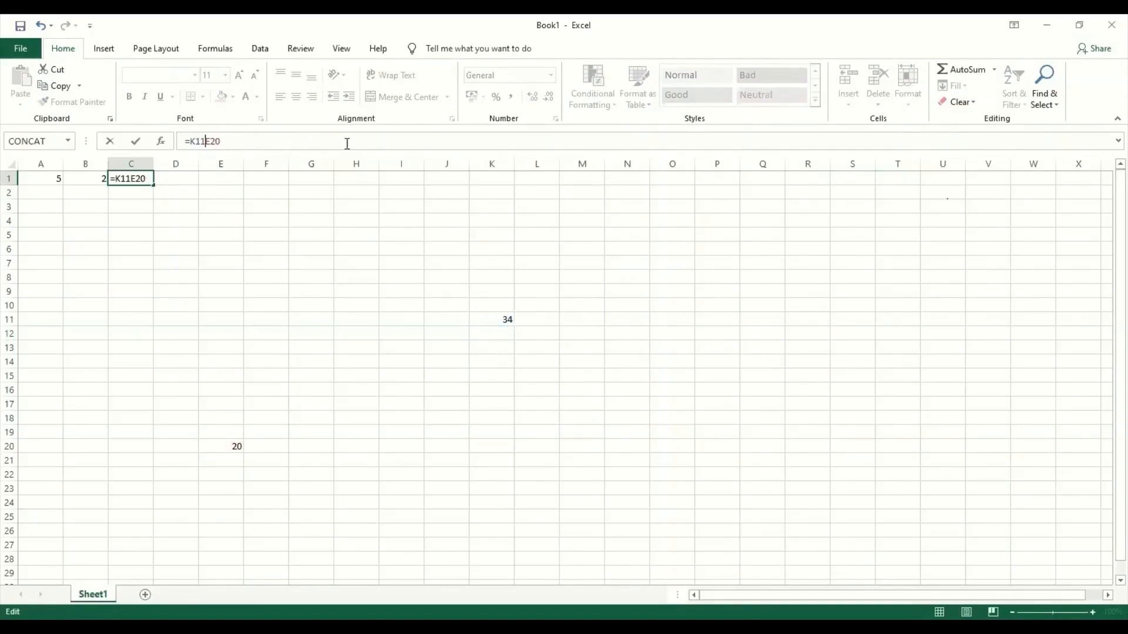
{"action": "type", "text": "/"}
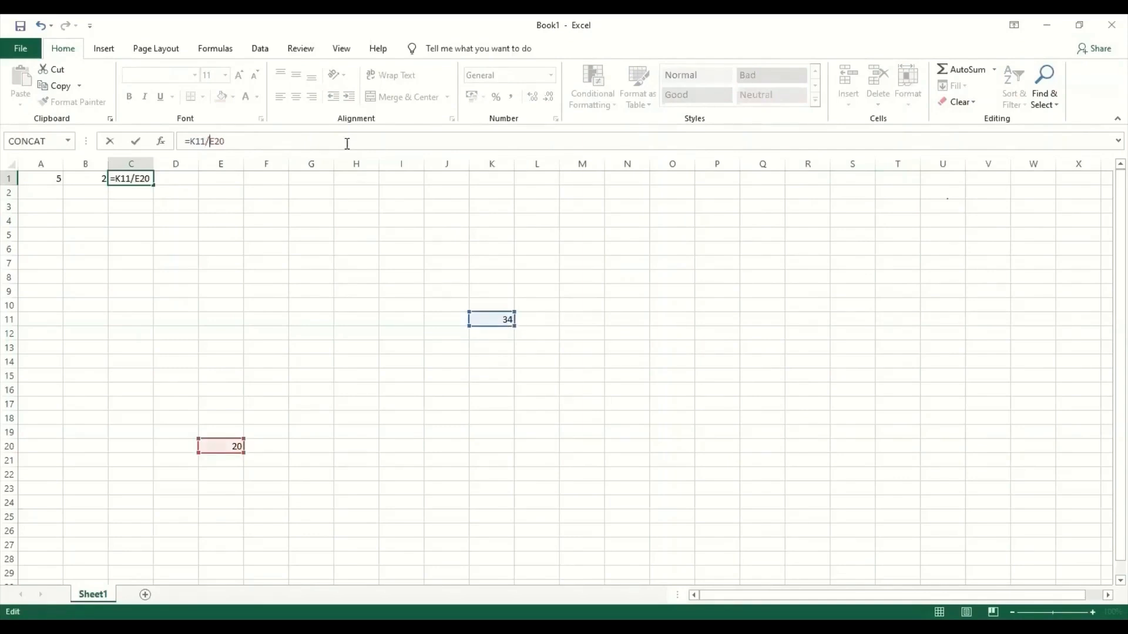
{"action": "key", "text": "Return"}
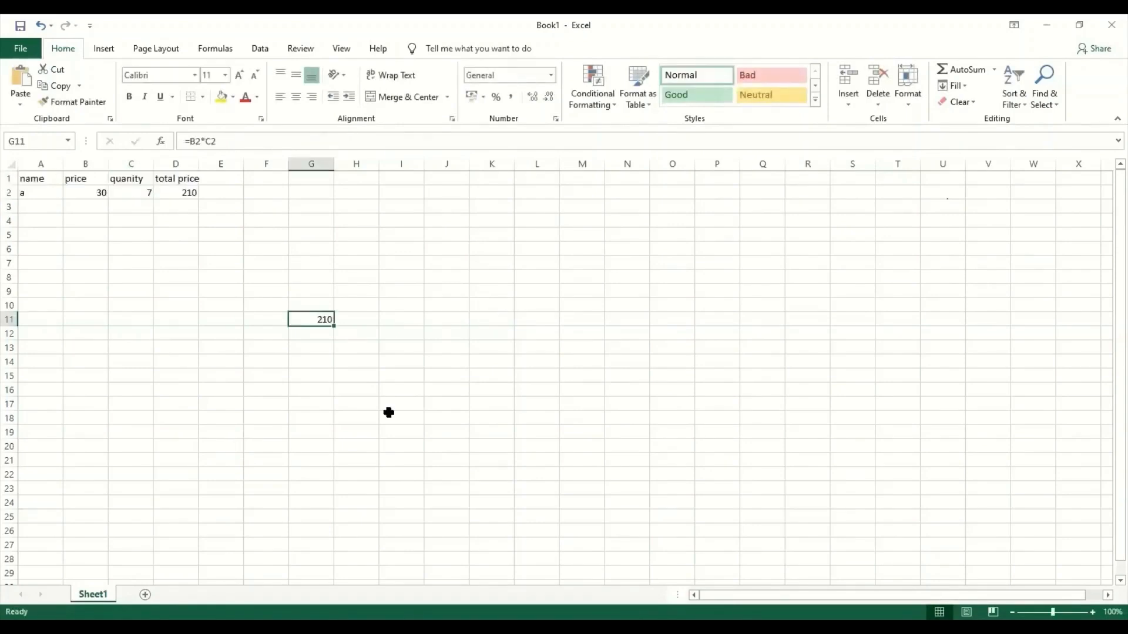
Clear the extra formula in cell G11 and select D2 to review the total price formula.
{"action": "key", "text": "Delete"}
{"action": "left_click", "coordinate": [192, 194]}
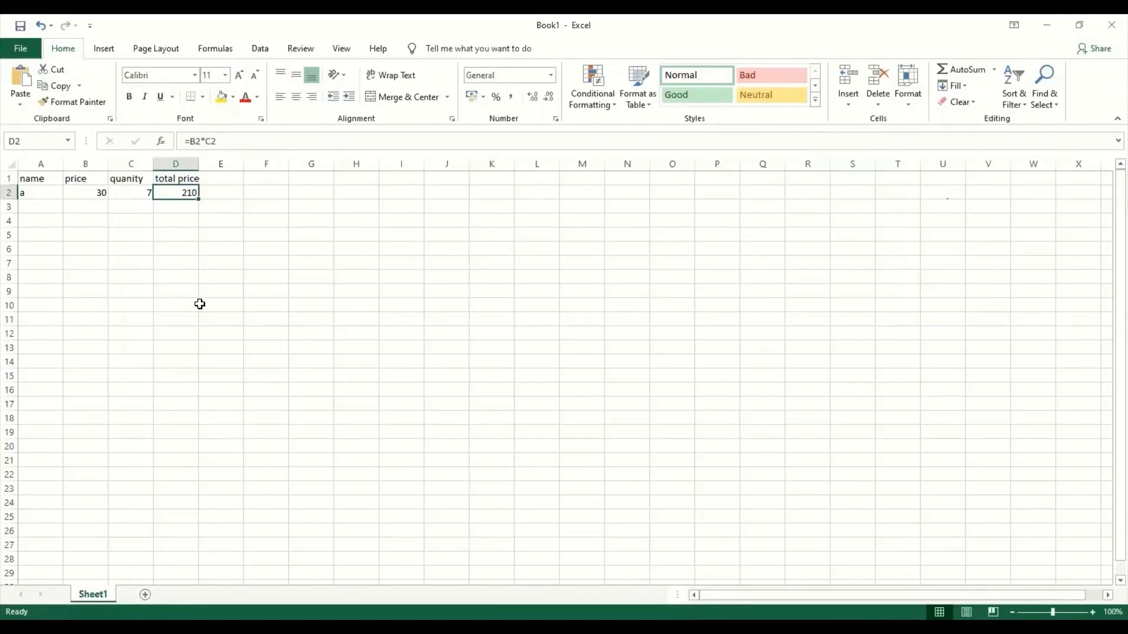
Enter a second item in row 3 with name b, price 25 and quantity 5.
{"action": "left_click", "coordinate": [54, 208]}
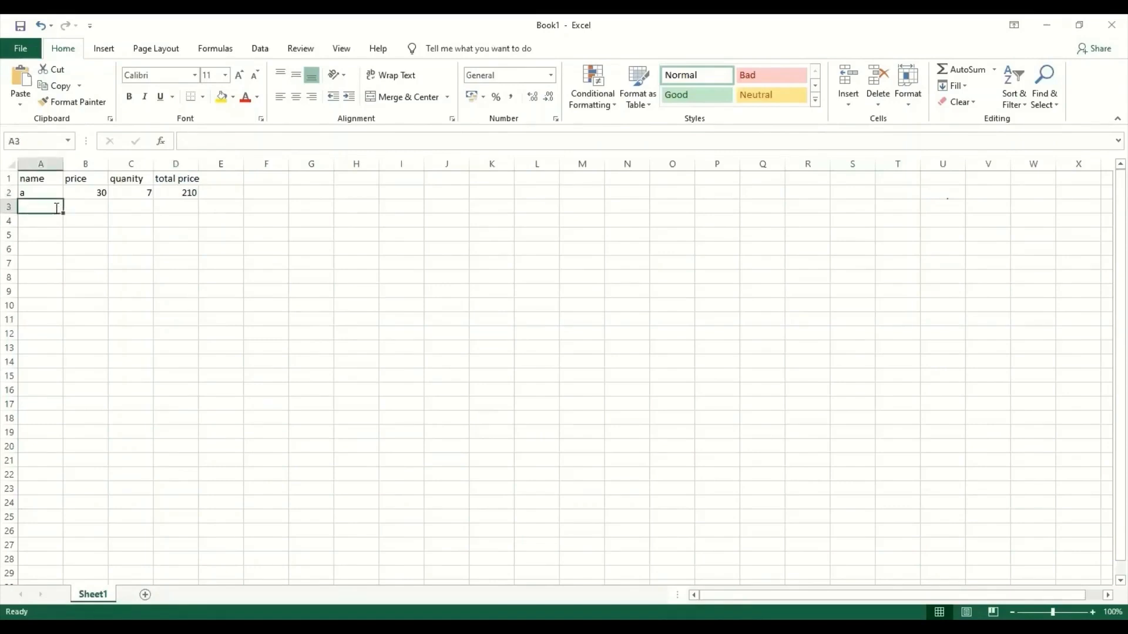
{"action": "type", "text": "b"}
{"action": "key", "text": "Tab"}
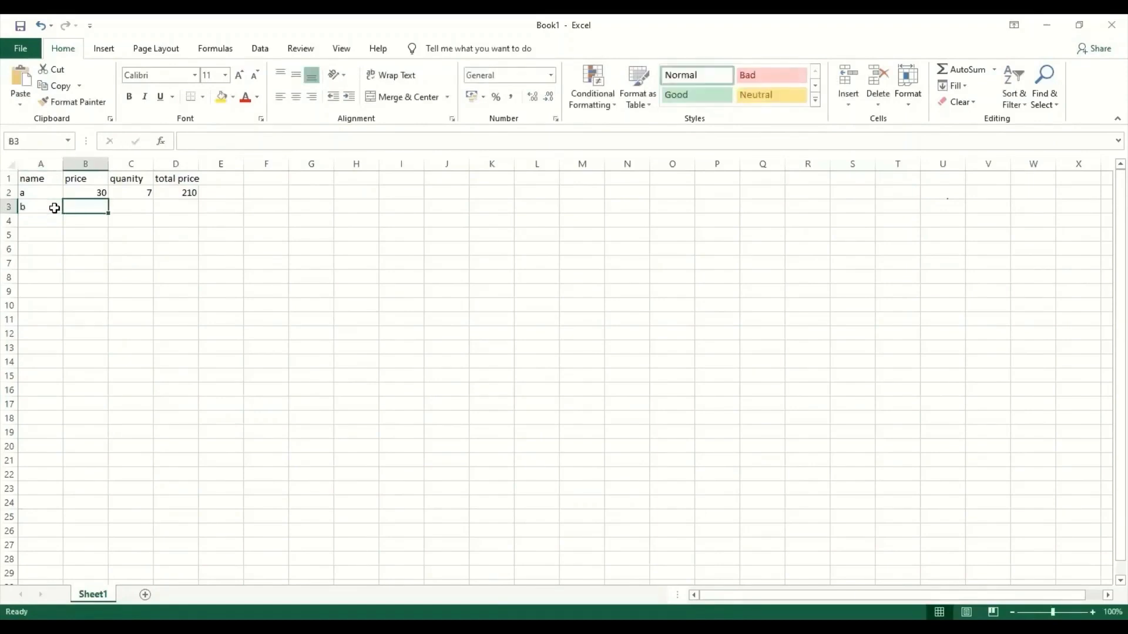
{"action": "type", "text": "25"}
{"action": "key", "text": "Tab"}
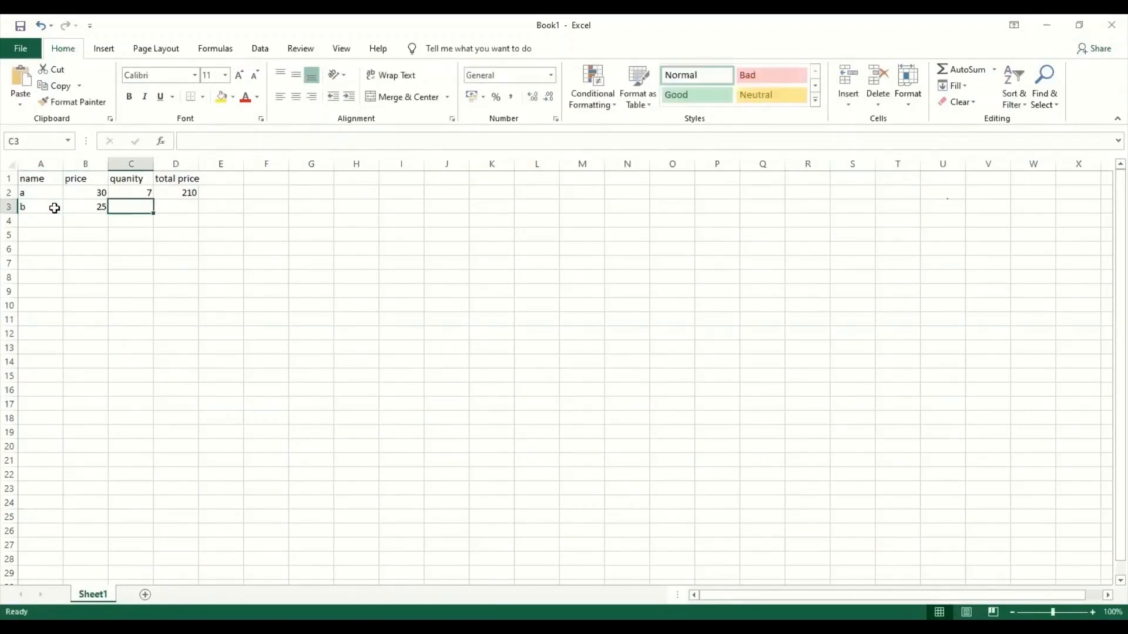
{"action": "type", "text": "5"}
{"action": "key", "text": "Tab"}
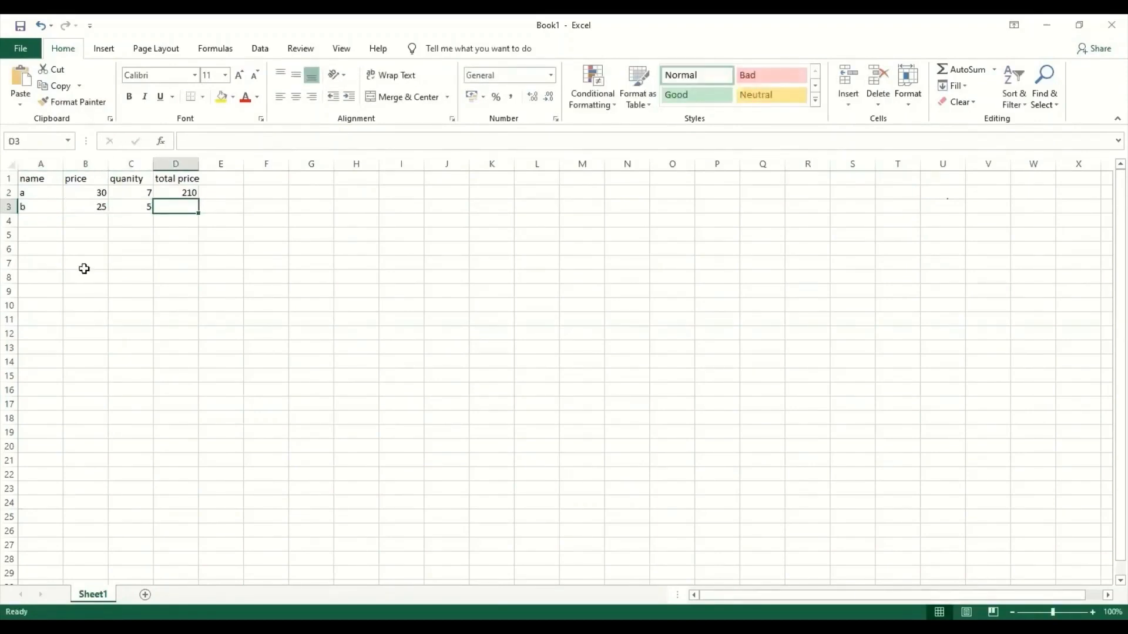
Fill the total price formula from D2 down through cell D10.
{"action": "left_click", "coordinate": [84, 272]}
{"action": "left_click", "coordinate": [191, 194]}
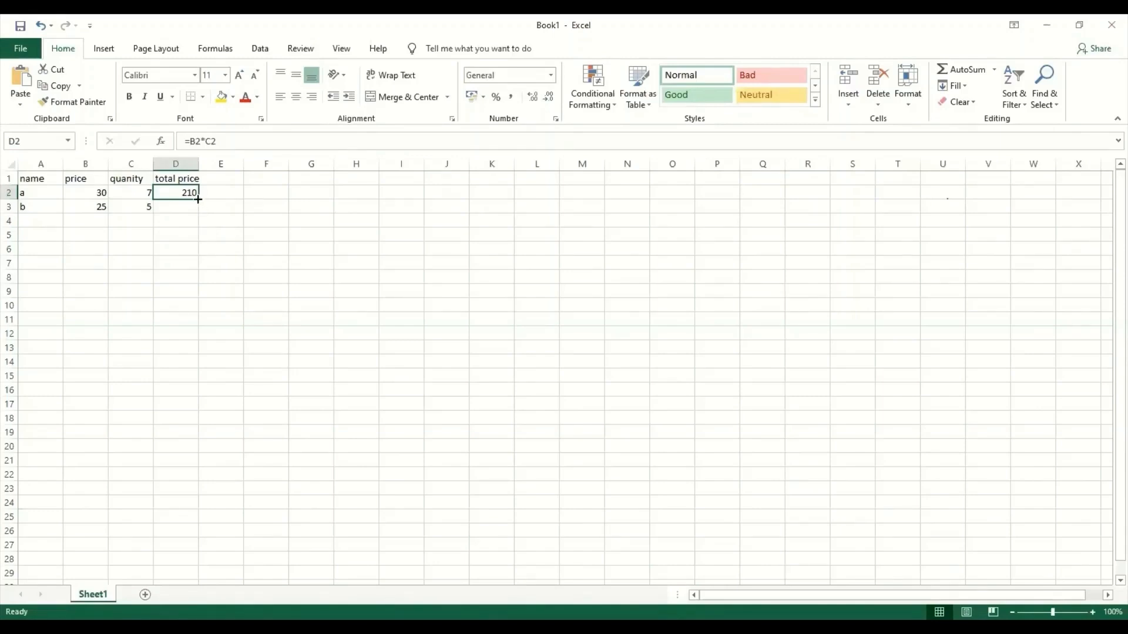
{"action": "left_click_drag", "start_coordinate": [198, 203], "coordinate": [199, 311]}
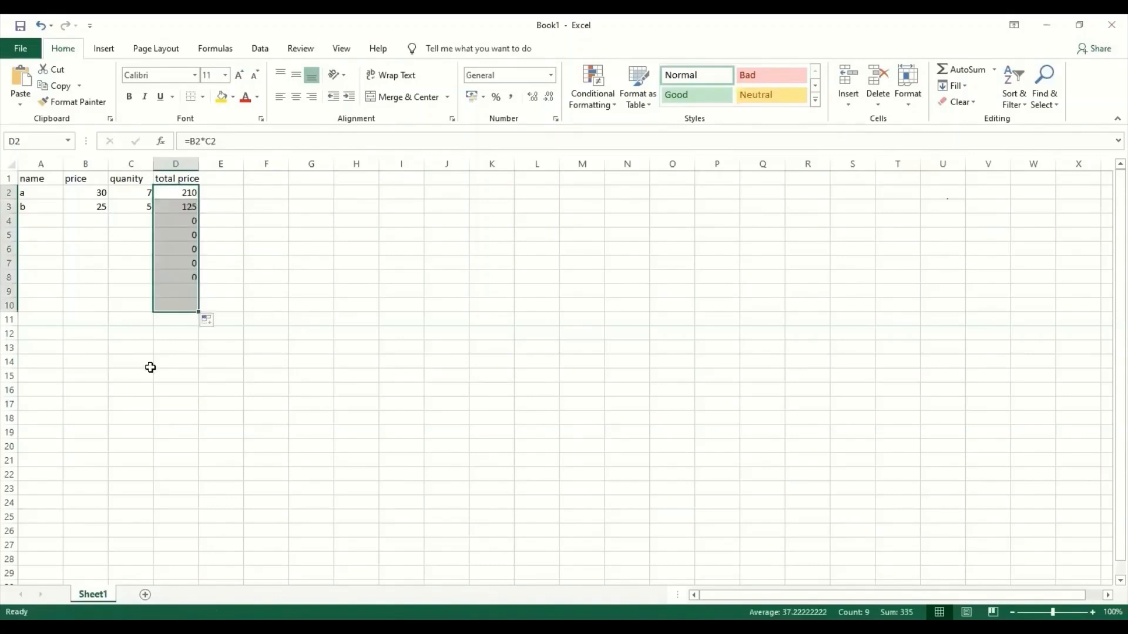
{"action": "left_click", "coordinate": [133, 374]}
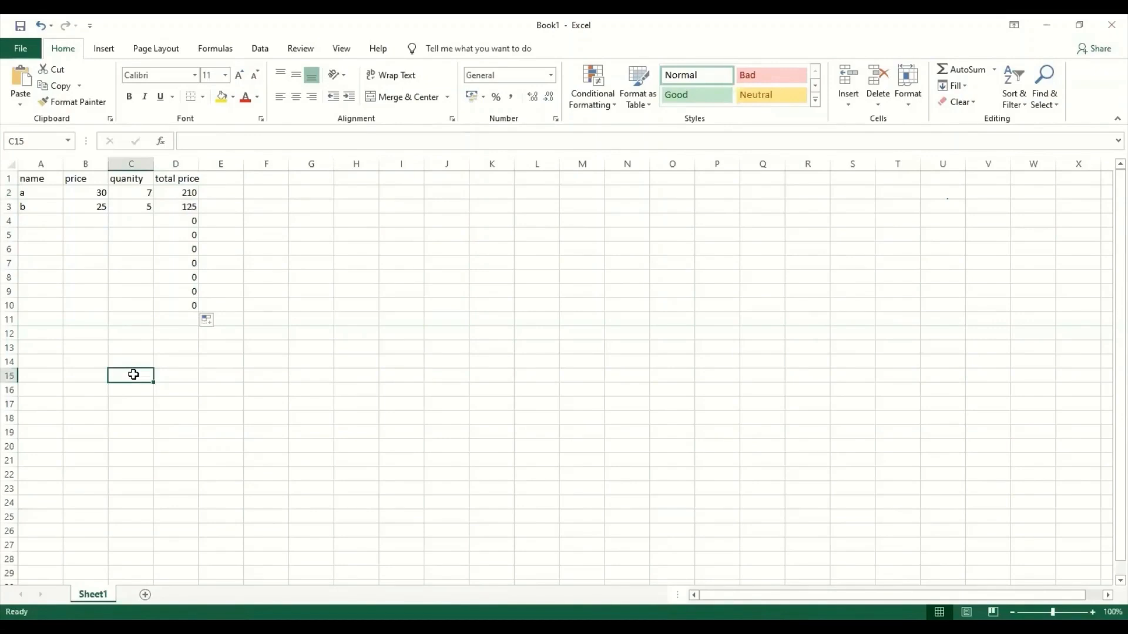
Enter a third item in row 4 with name c, price 15 and quantity 3.
{"action": "left_click", "coordinate": [50, 224]}
{"action": "type", "text": "c"}
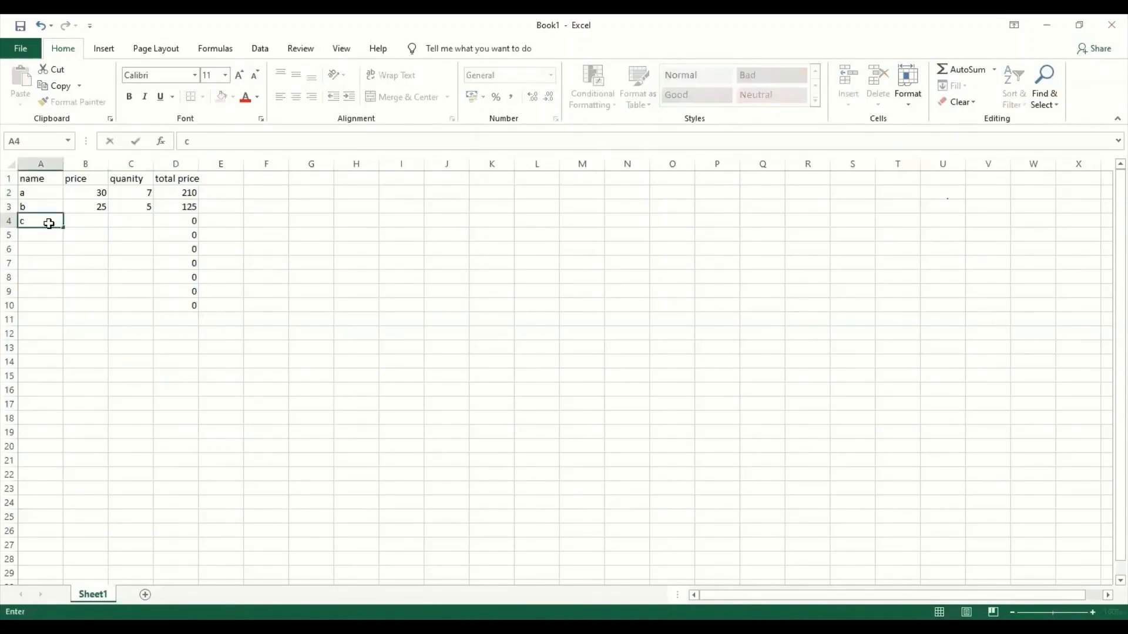
{"action": "key", "text": "Tab"}
{"action": "type", "text": "1"}
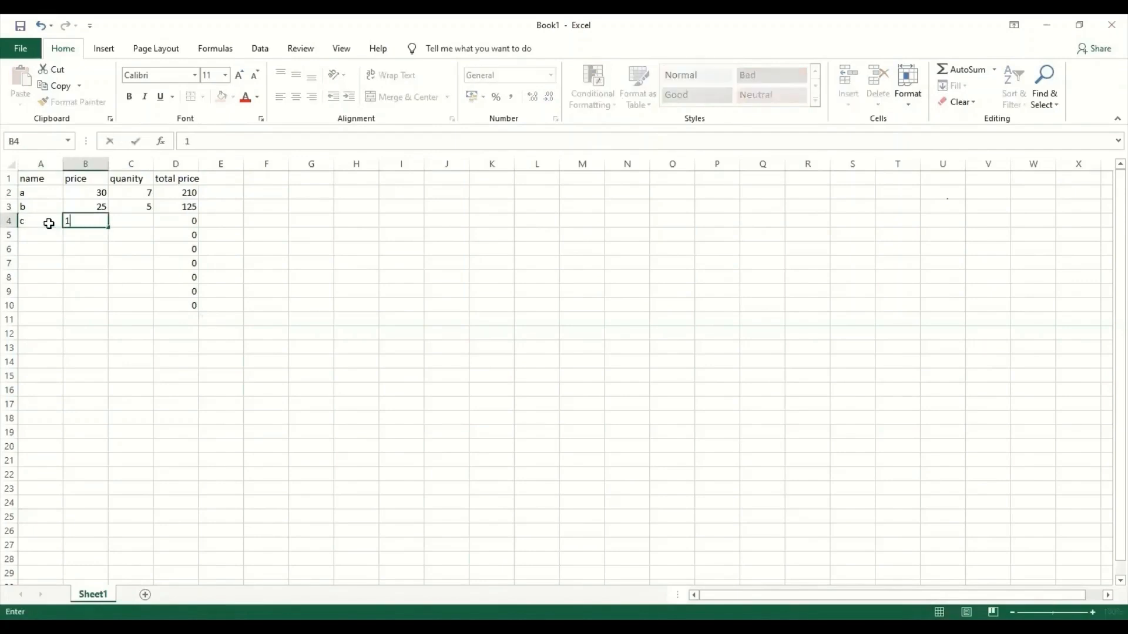
{"action": "type", "text": "5"}
{"action": "key", "text": "Tab"}
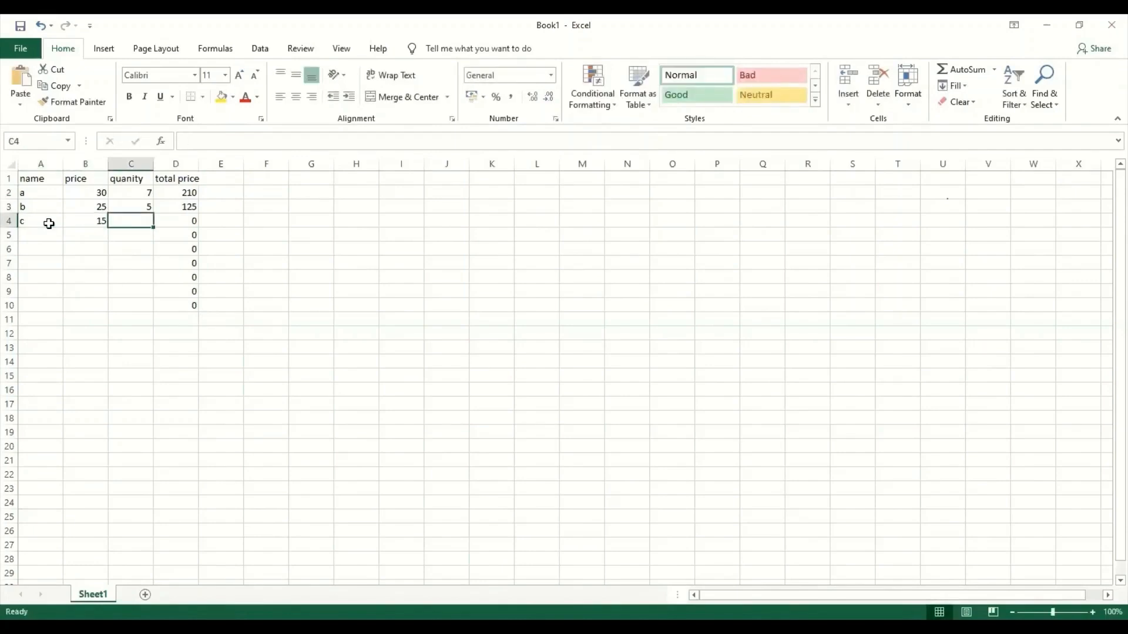
{"action": "type", "text": "3"}
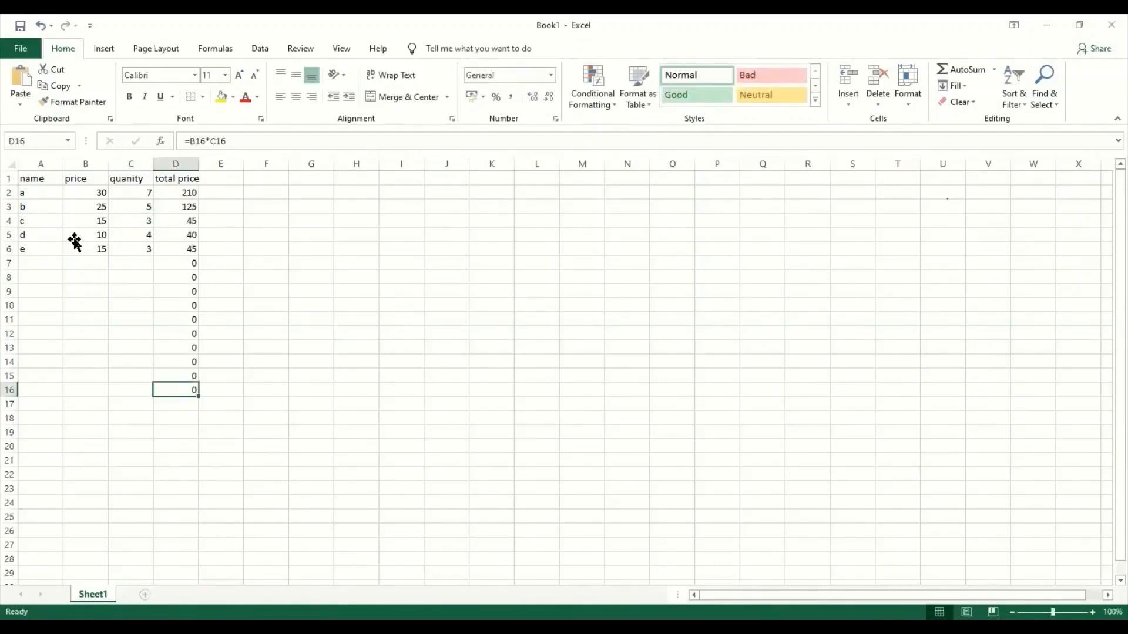
{"action": "left_click", "coordinate": [74, 241]}
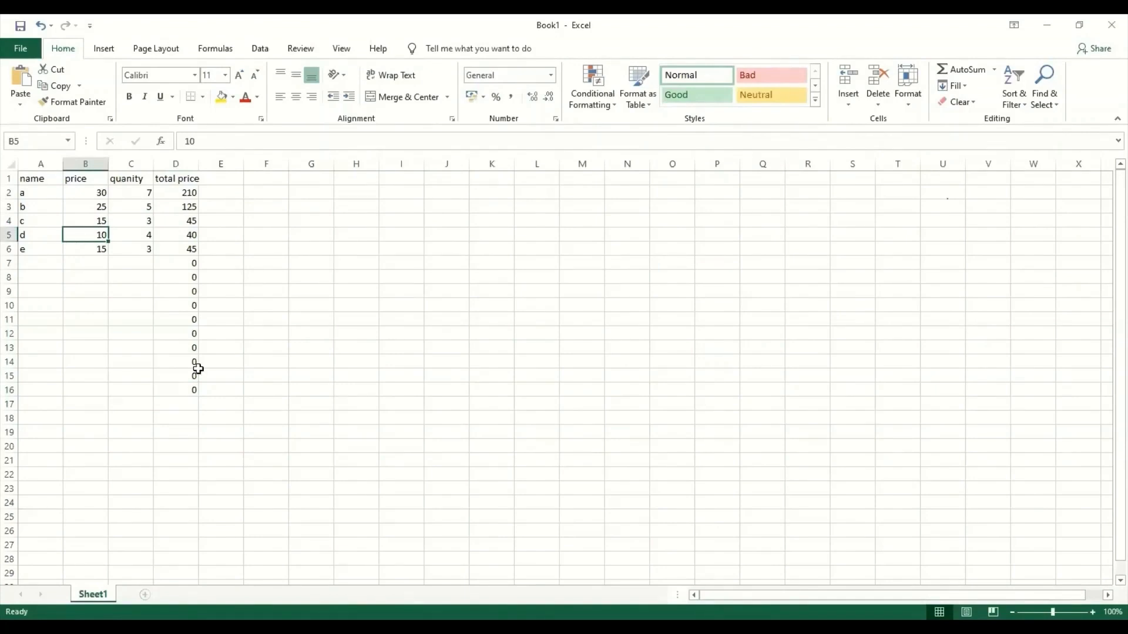
{"action": "left_click", "coordinate": [209, 414]}
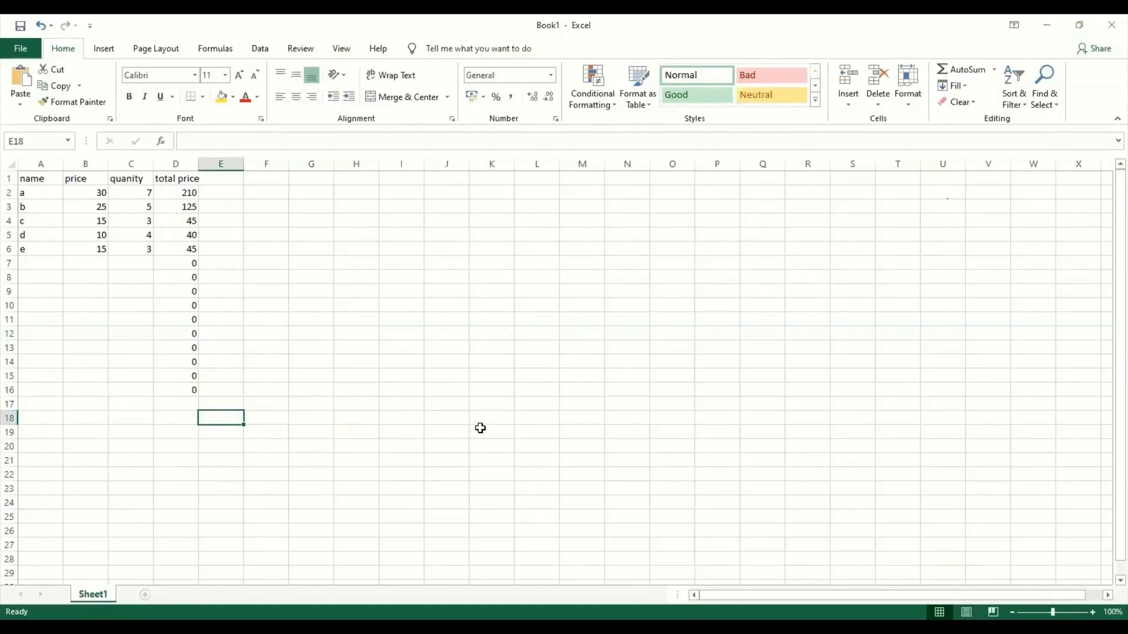
{"action": "key", "text": "alt+Tab"}
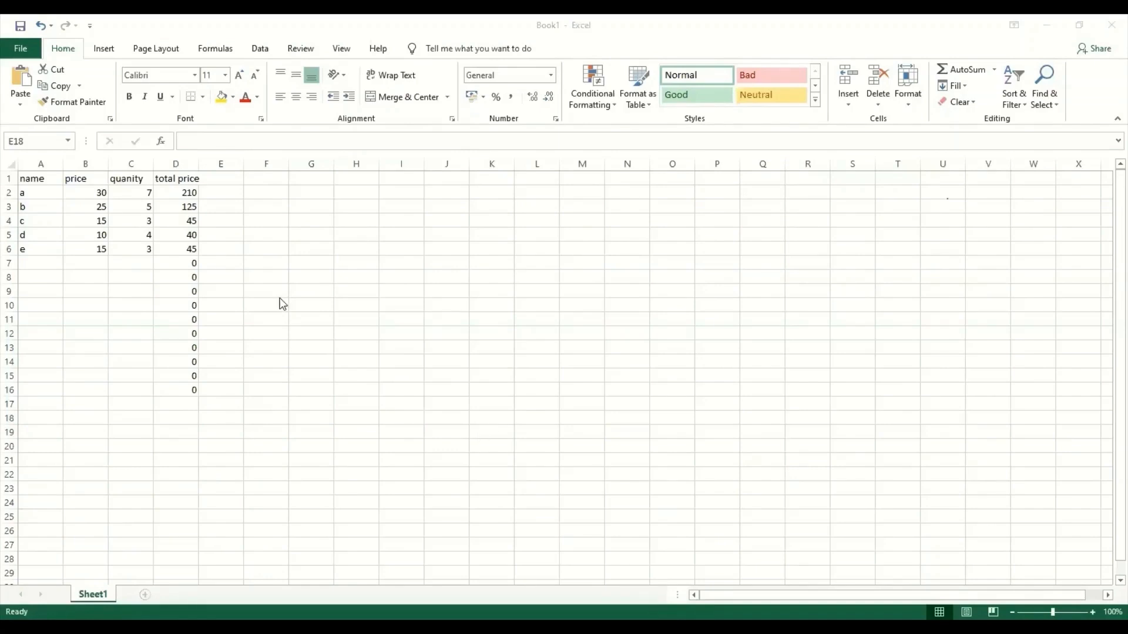
{"action": "left_click", "coordinate": [143, 245]}
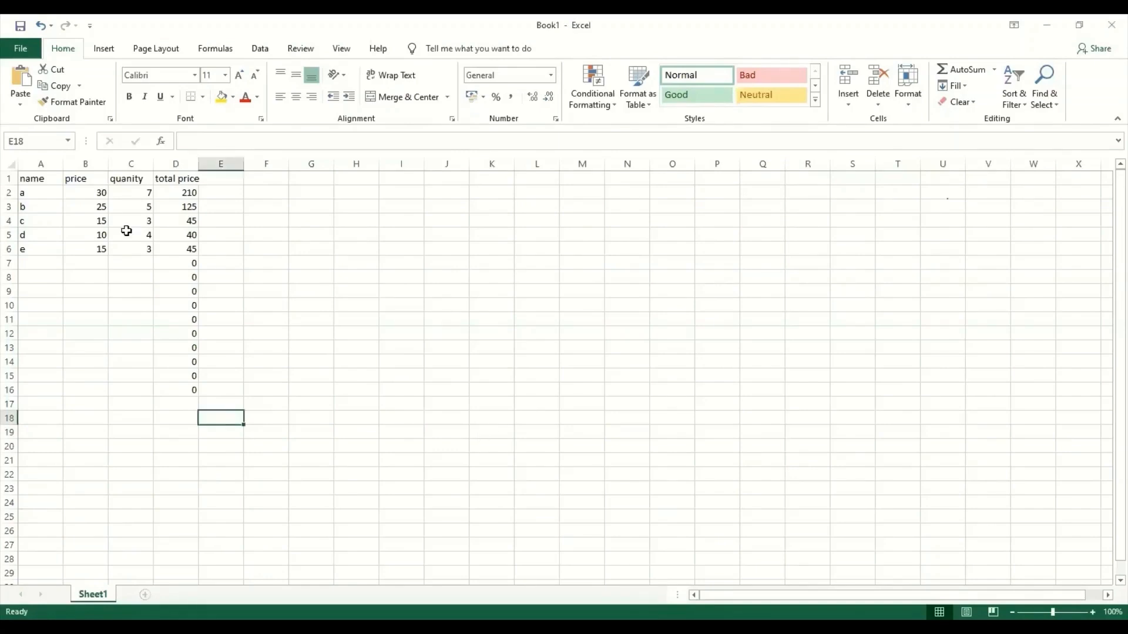
Clear the whole price and quantity table in A1:E17 and return to cell A1.
{"action": "left_click", "coordinate": [42, 179]}
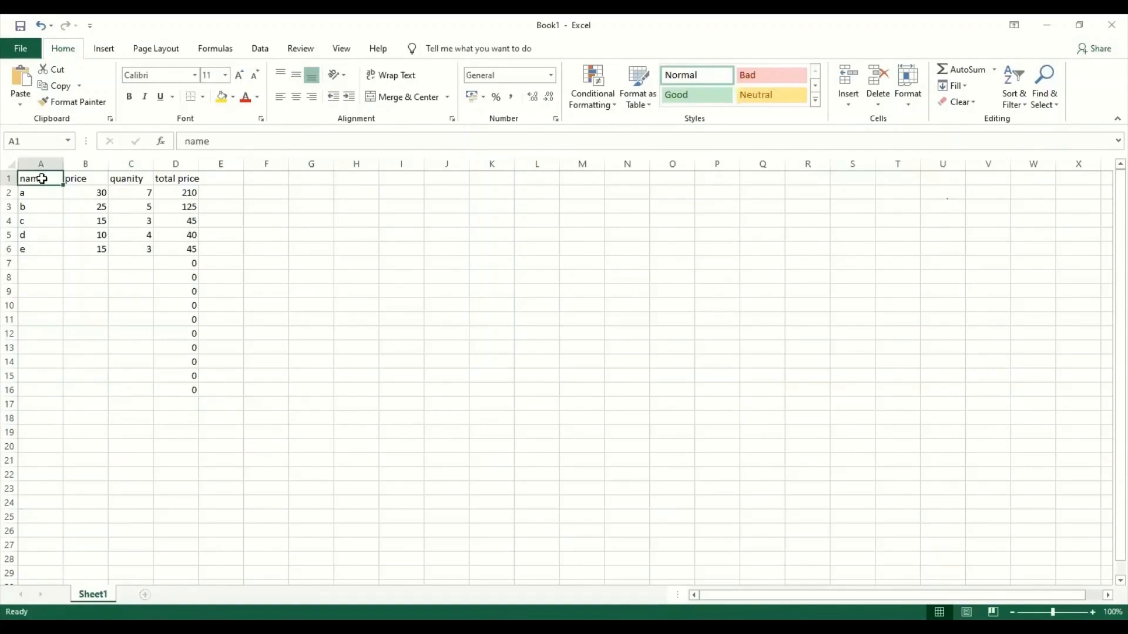
{"action": "key", "text": "ctrl+a"}
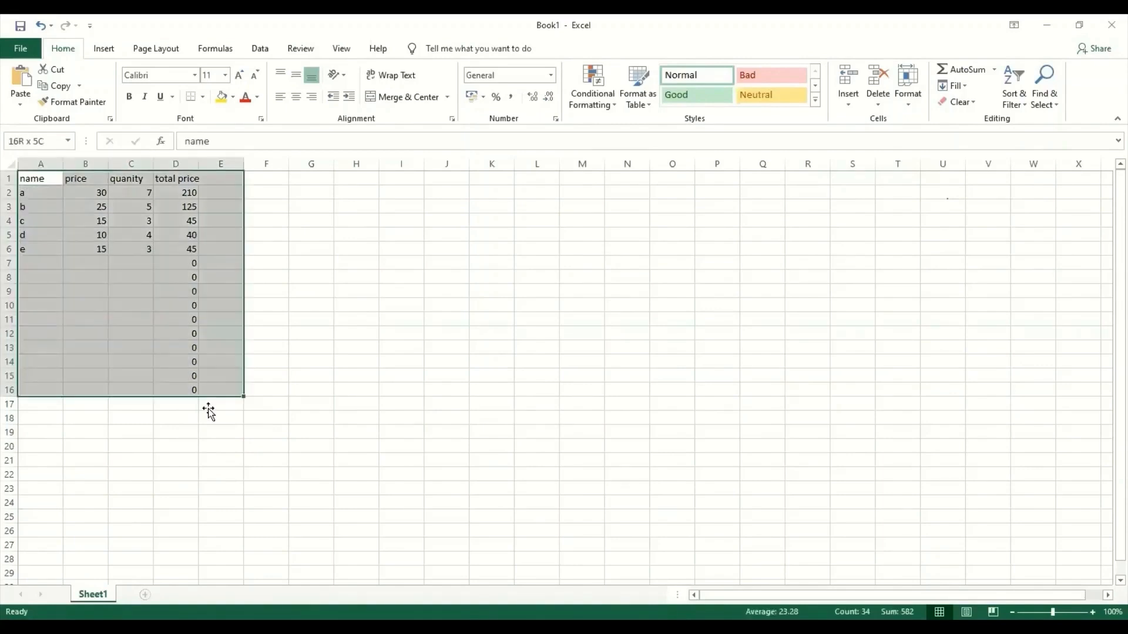
{"action": "left_click_drag", "start_coordinate": [208, 409], "coordinate": [209, 409]}
{"action": "key", "text": "Delete"}
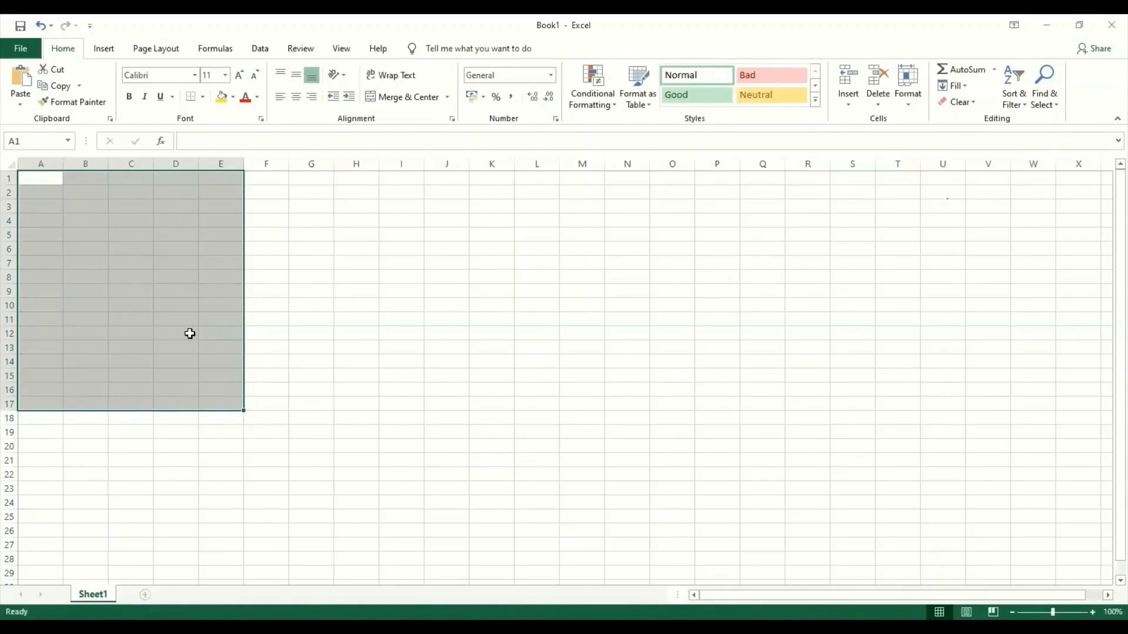
{"action": "key", "text": "ctrl+Home"}
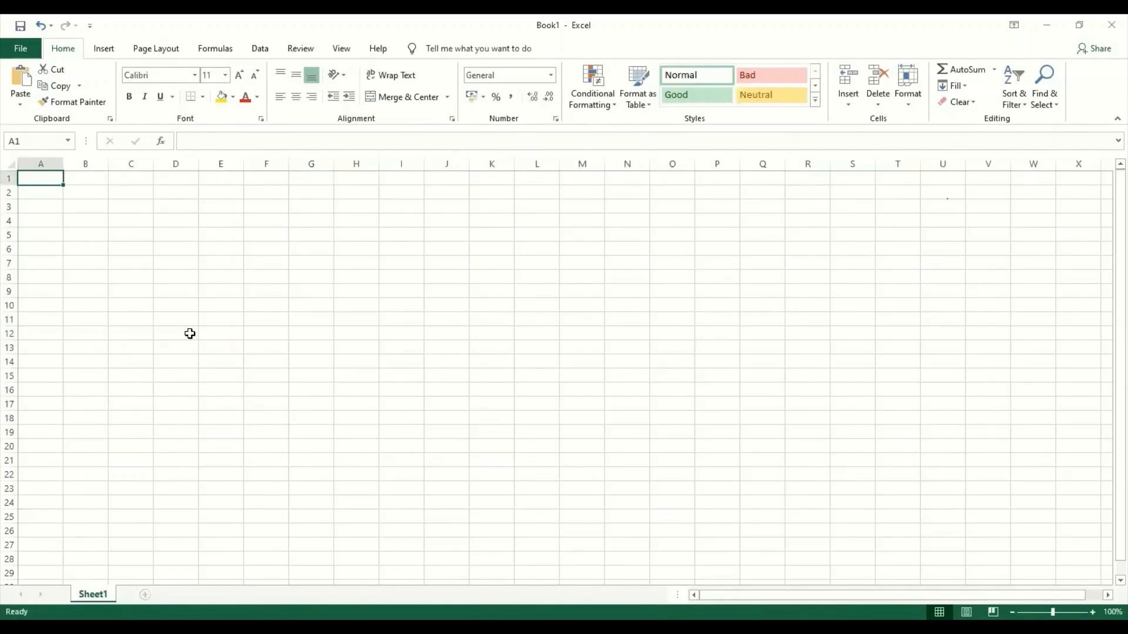
Enter 20 in cell A1 and 15 in cell B1.
{"action": "type", "text": "20"}
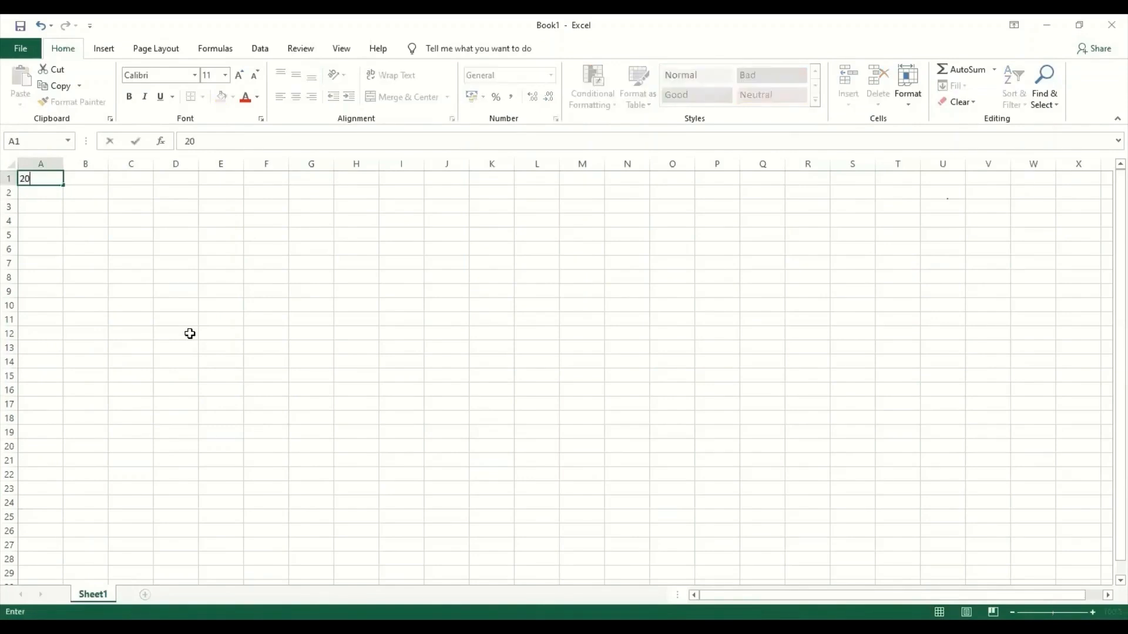
{"action": "key", "text": "Tab"}
{"action": "type", "text": "15"}
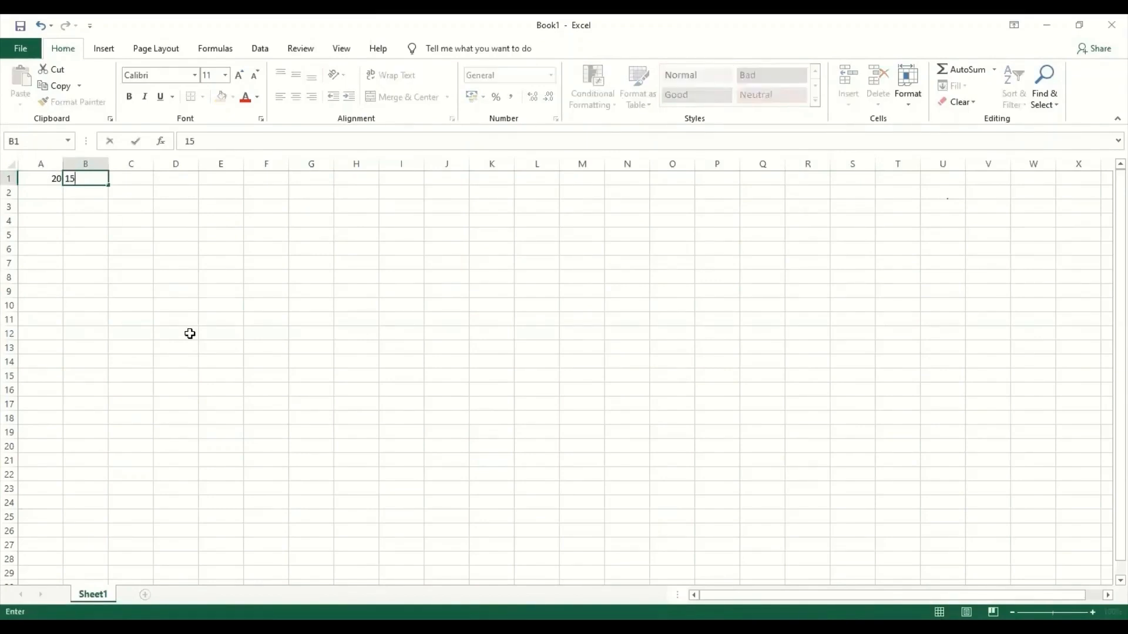
{"action": "key", "text": "Tab"}
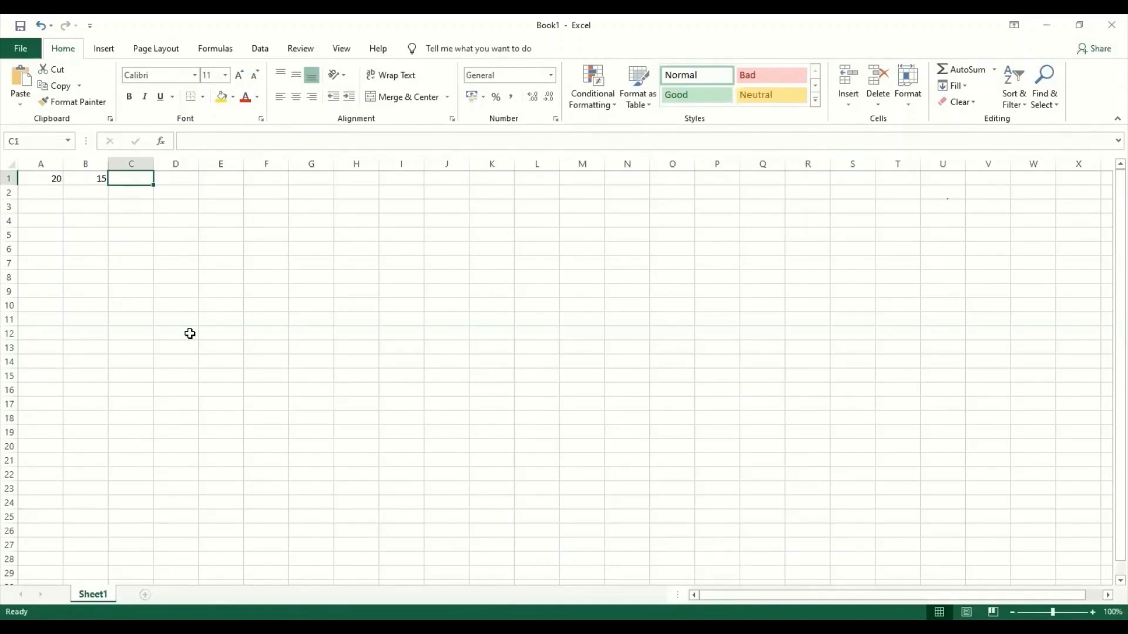
Add the two numbers in cell C1 with the formula =A1+B1 and reselect the cell.
{"action": "type", "text": "="}
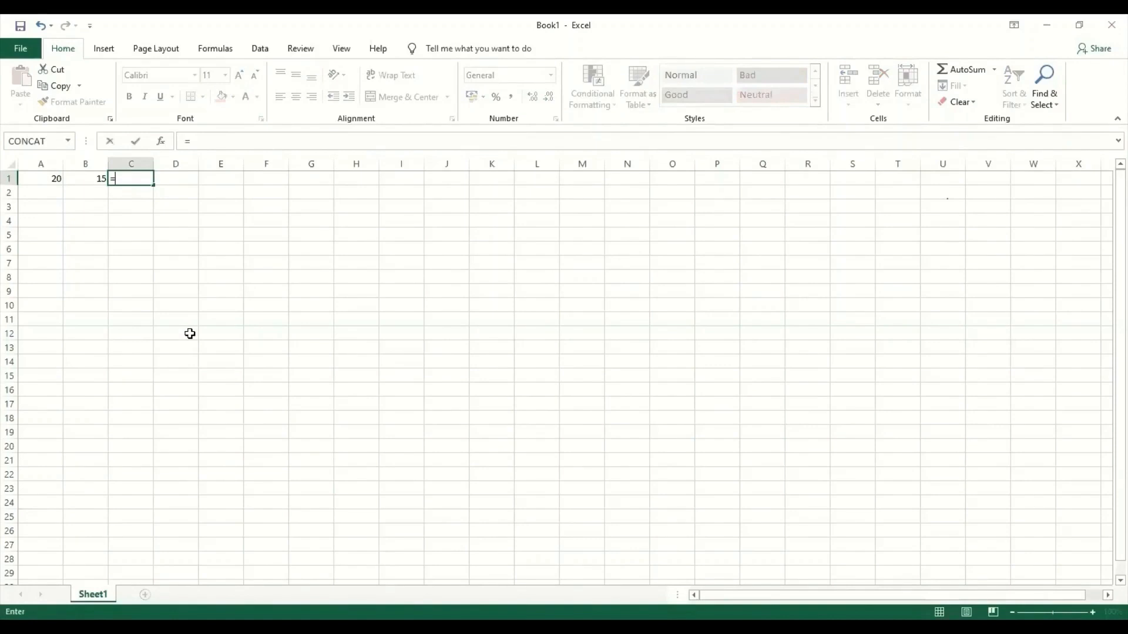
{"action": "type", "text": "a1+"}
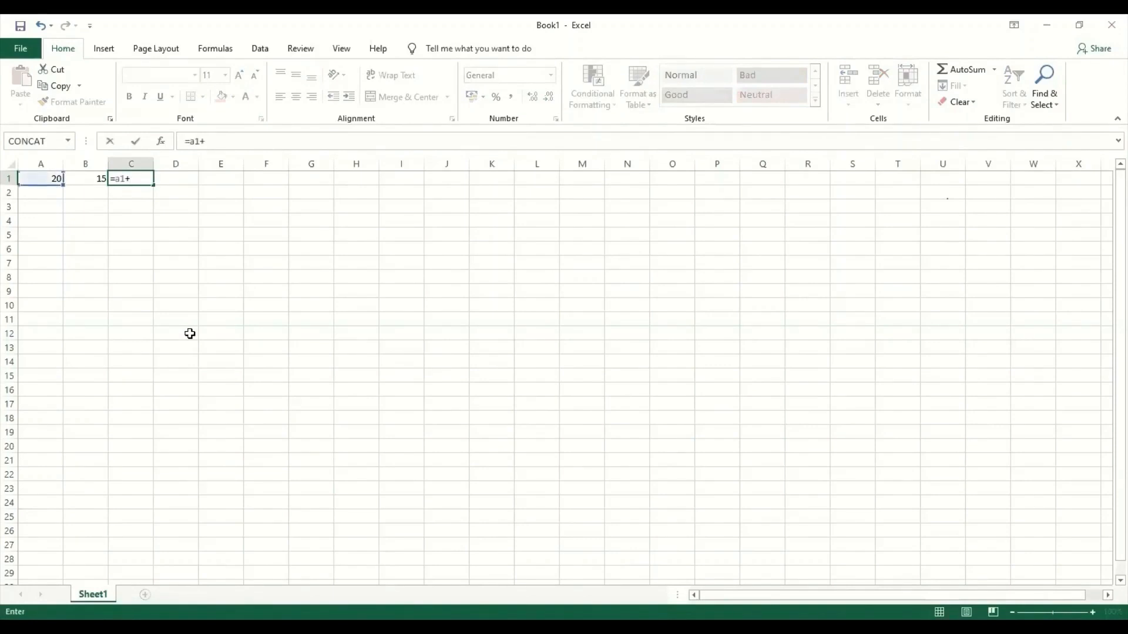
{"action": "type", "text": "b1"}
{"action": "key", "text": "Return"}
{"action": "key", "text": "Up"}
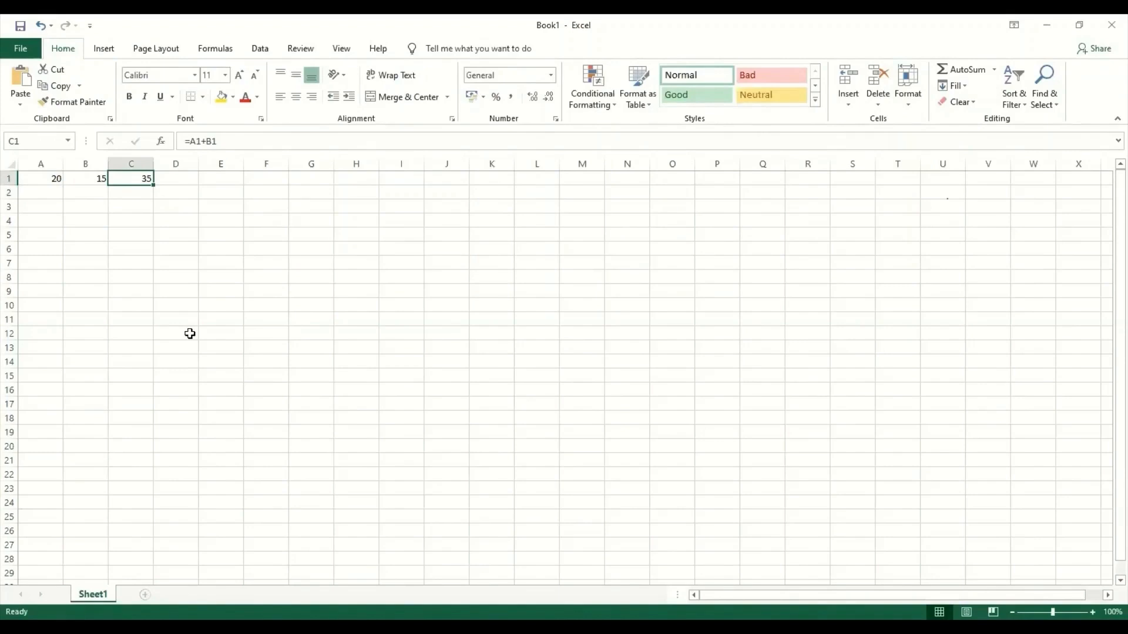
Replace the formula in C1 with 34 and extend row 1 with 65, 87 and 27 in D1 through F1.
{"action": "key", "text": "Delete"}
{"action": "type", "text": "3"}
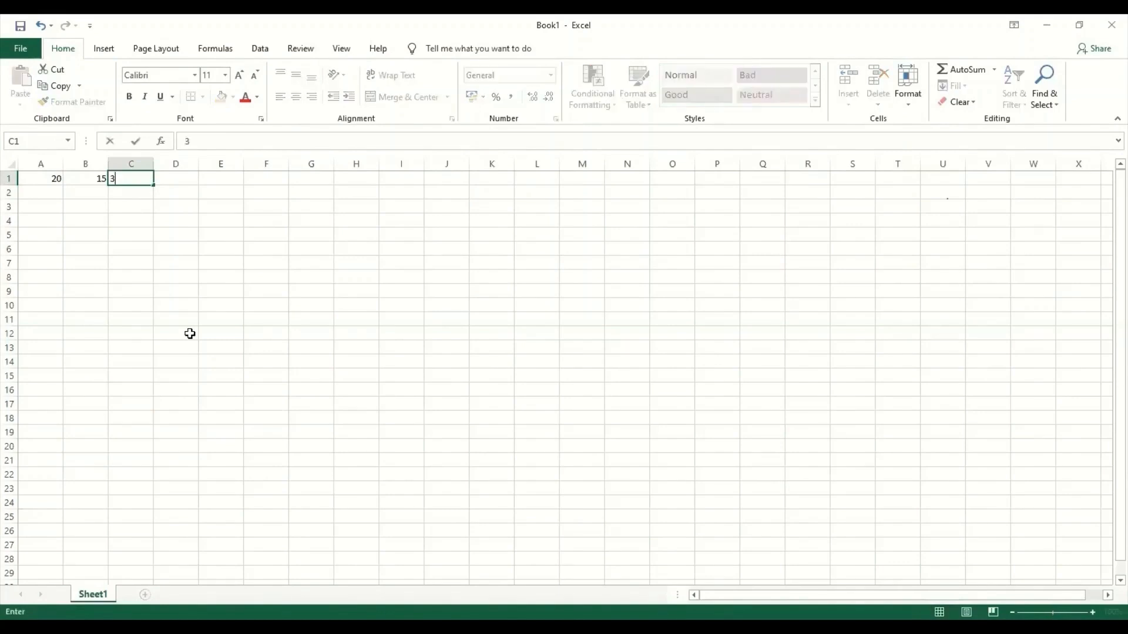
{"action": "type", "text": "4"}
{"action": "key", "text": "Tab"}
{"action": "type", "text": "65"}
{"action": "key", "text": "Tab"}
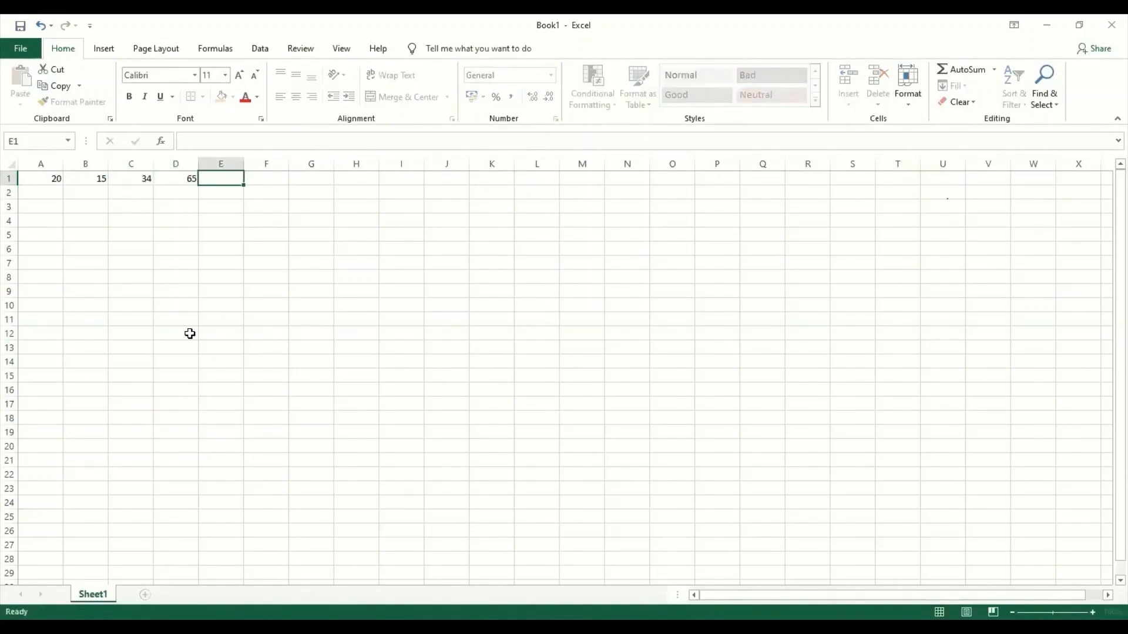
{"action": "type", "text": "87"}
{"action": "key", "text": "Tab"}
{"action": "type", "text": "2"}
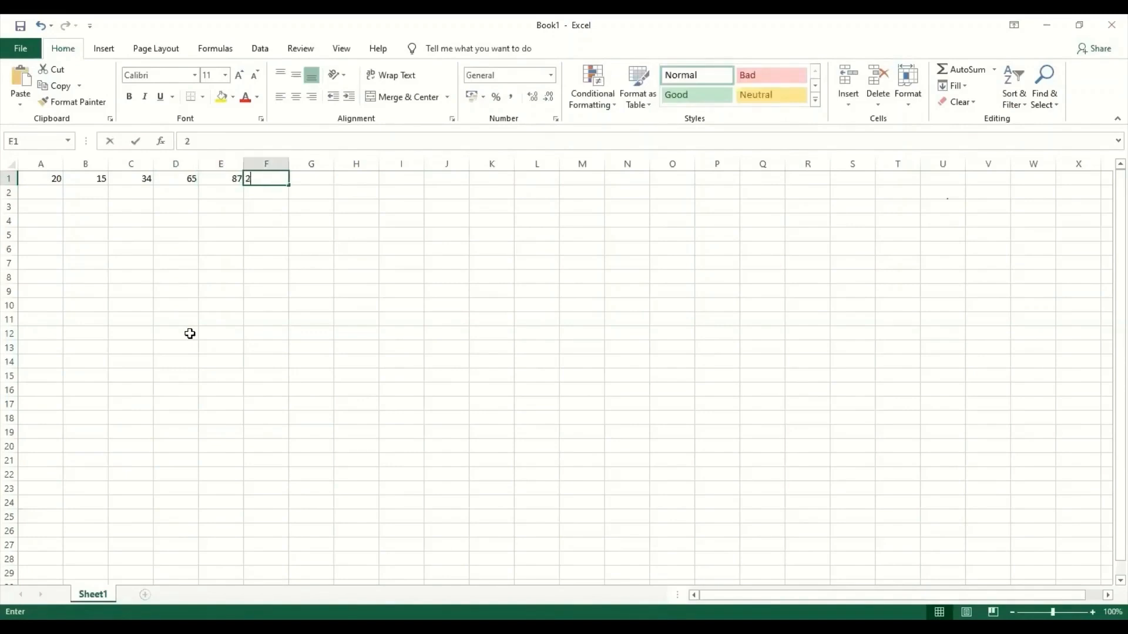
{"action": "type", "text": "7"}
{"action": "key", "text": "Tab"}
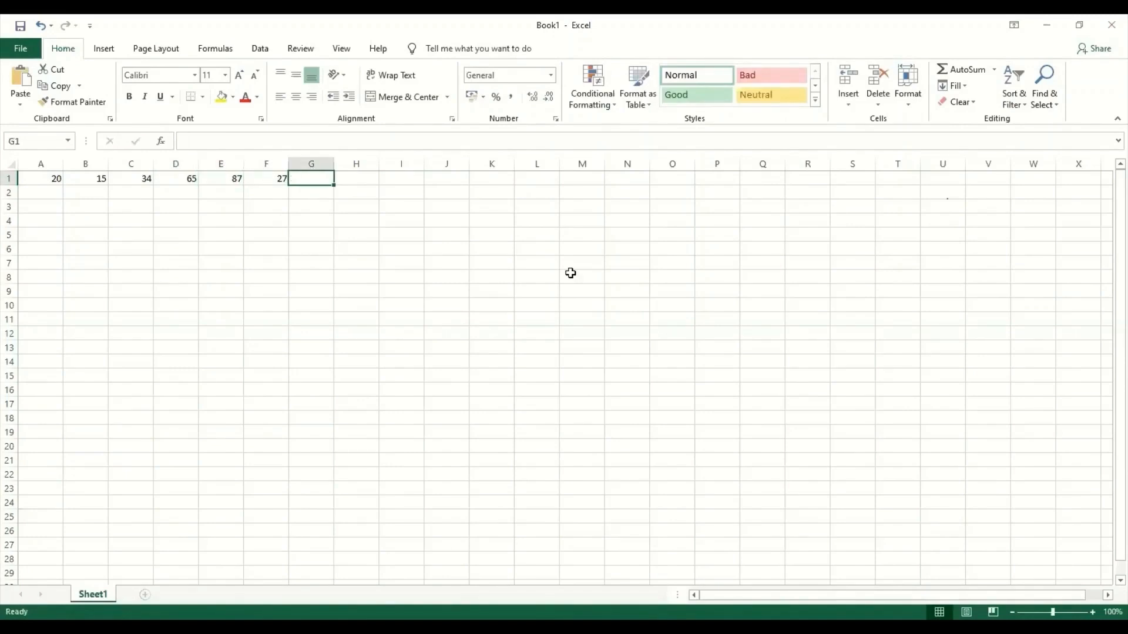
Add all six numbers in cell G1 with the formula =A1+B1+C1+D1+E1+F1.
{"action": "left_click", "coordinate": [394, 224]}
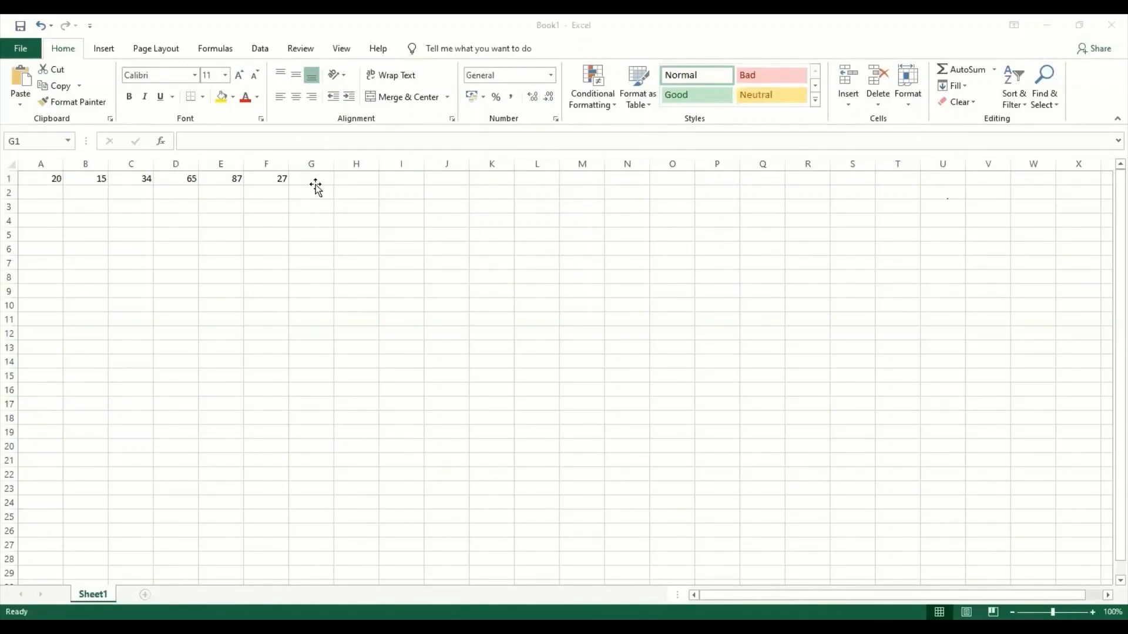
{"action": "left_click", "coordinate": [315, 185]}
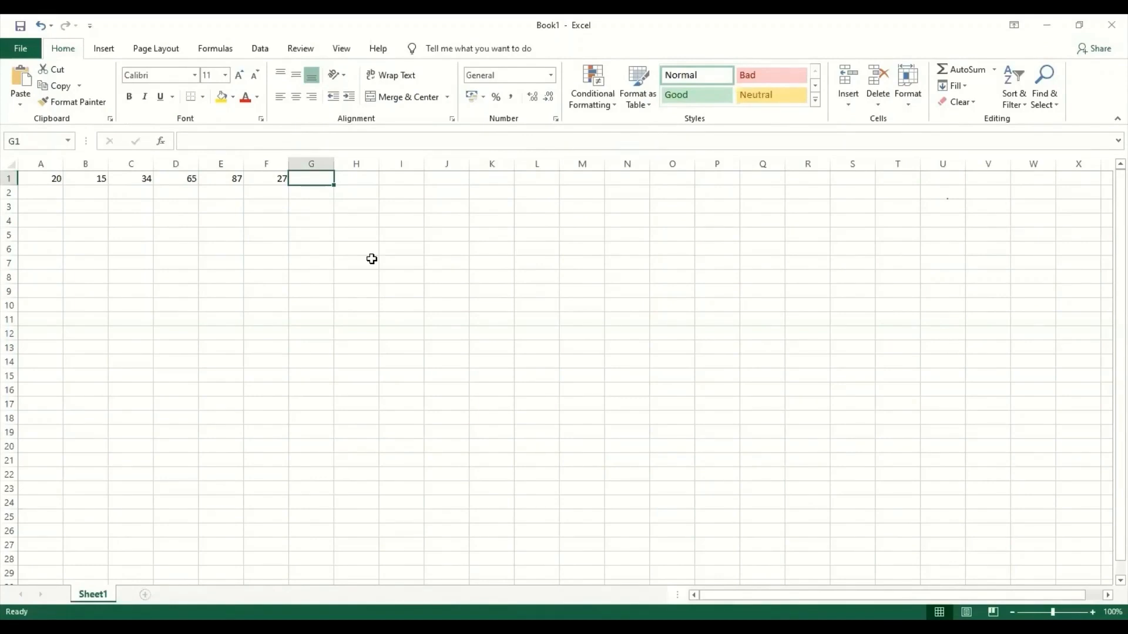
{"action": "type", "text": "="}
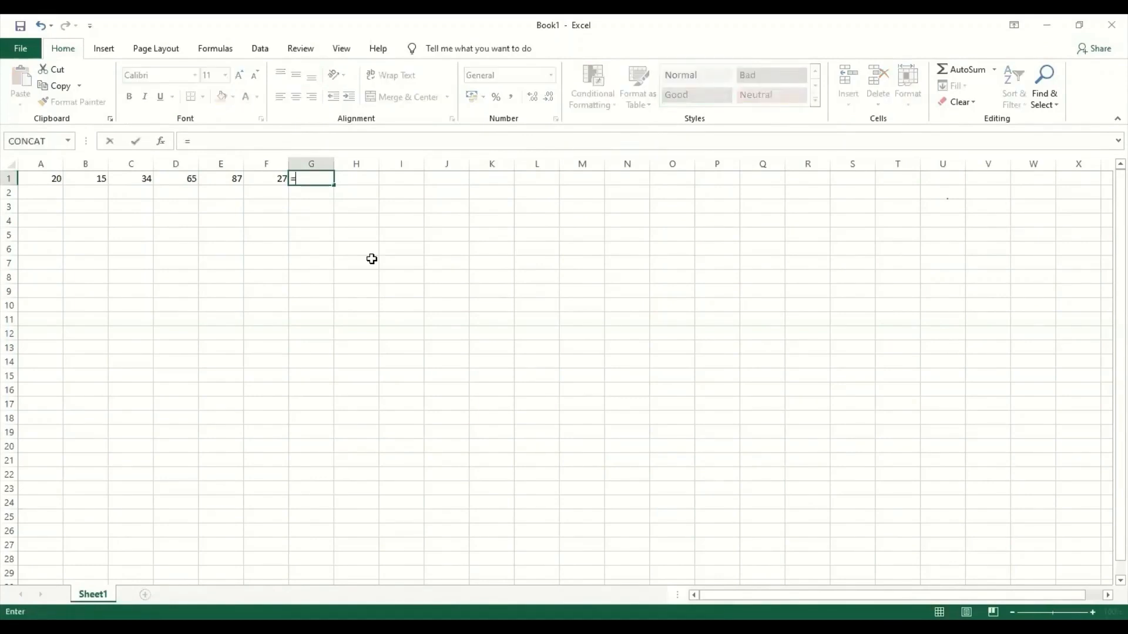
{"action": "type", "text": "a1+"}
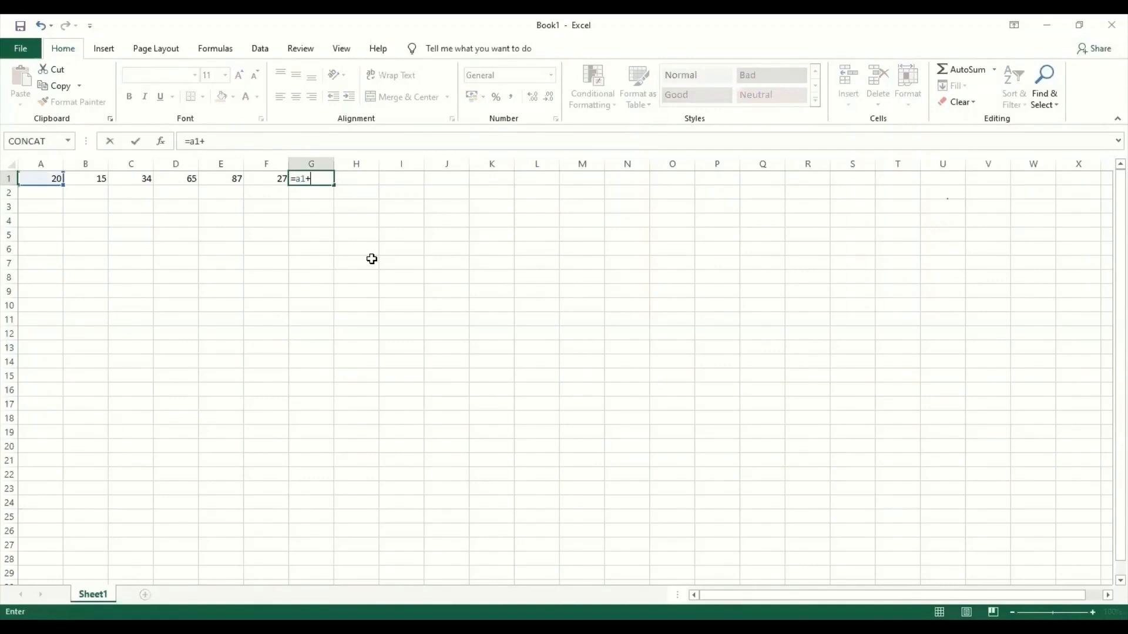
{"action": "type", "text": "b1+"}
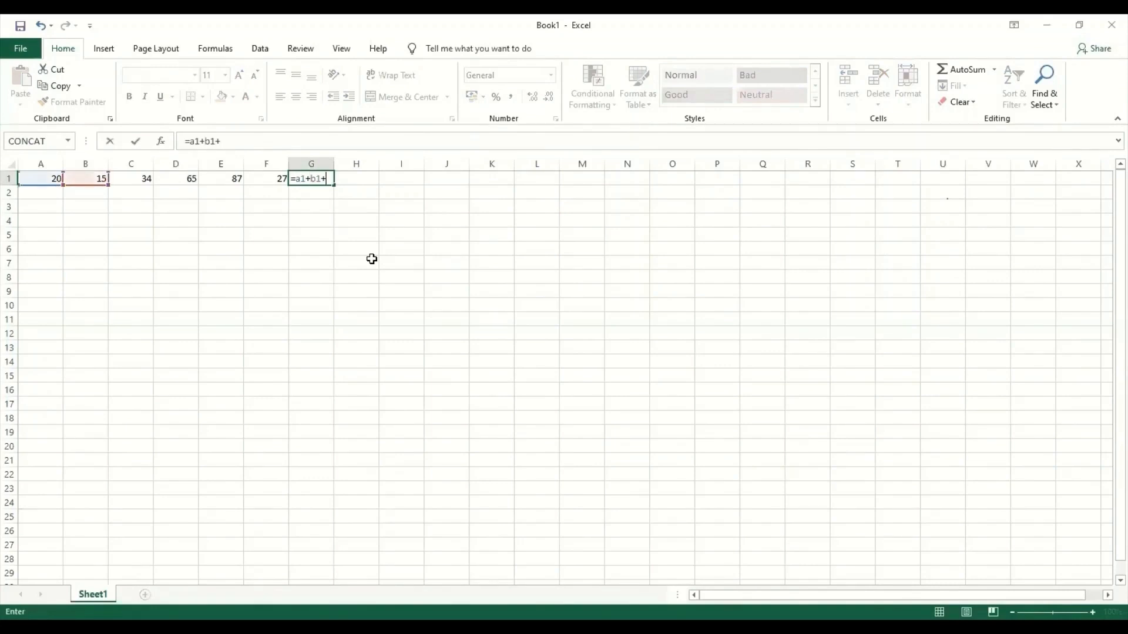
{"action": "type", "text": "c1+"}
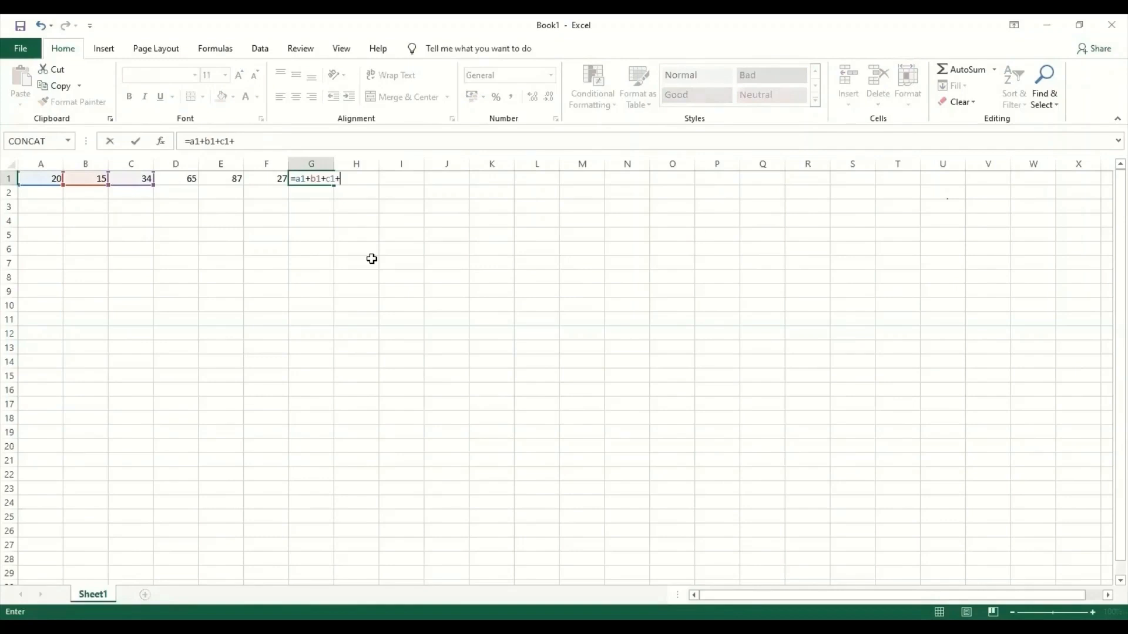
{"action": "type", "text": "d1+"}
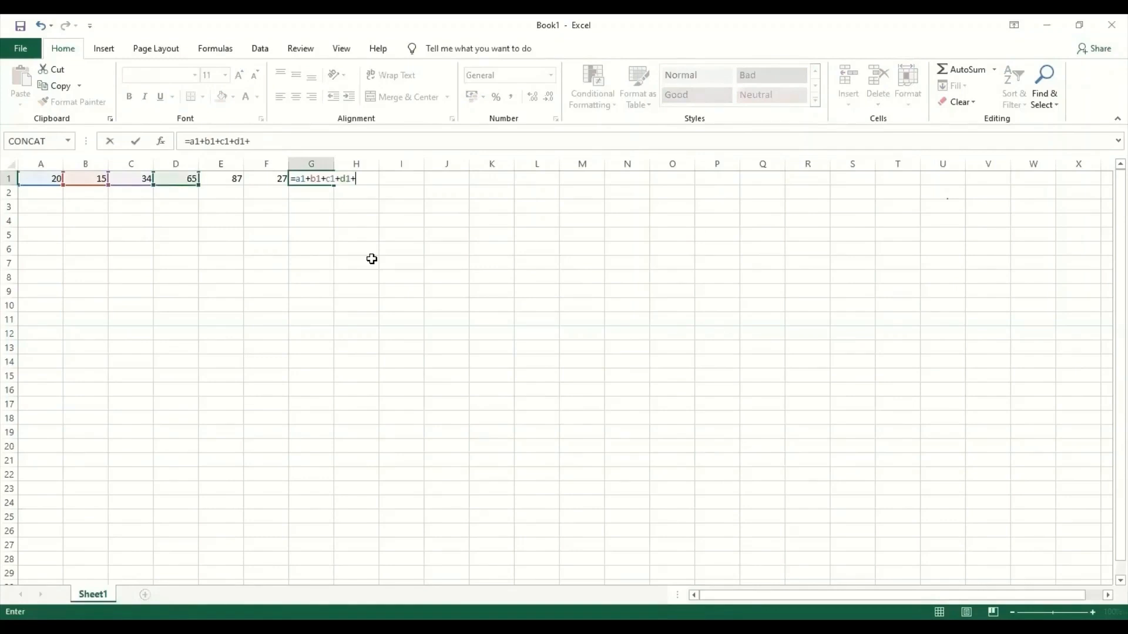
{"action": "type", "text": "e1"}
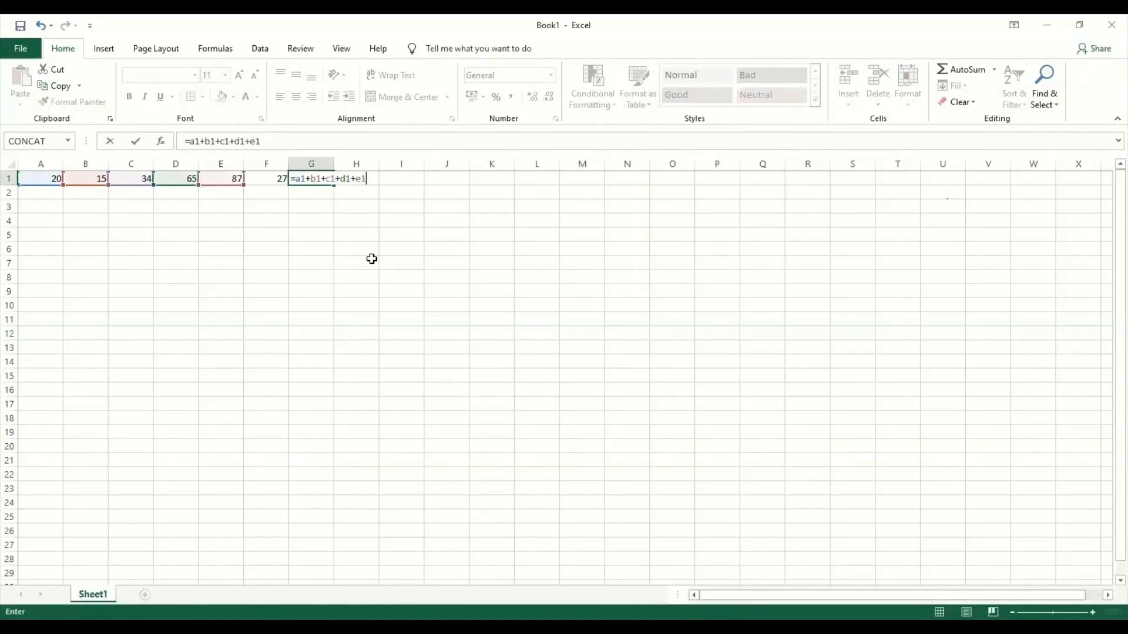
{"action": "type", "text": "+"}
{"action": "type", "text": "f1"}
{"action": "key", "text": "ctrl+Return"}
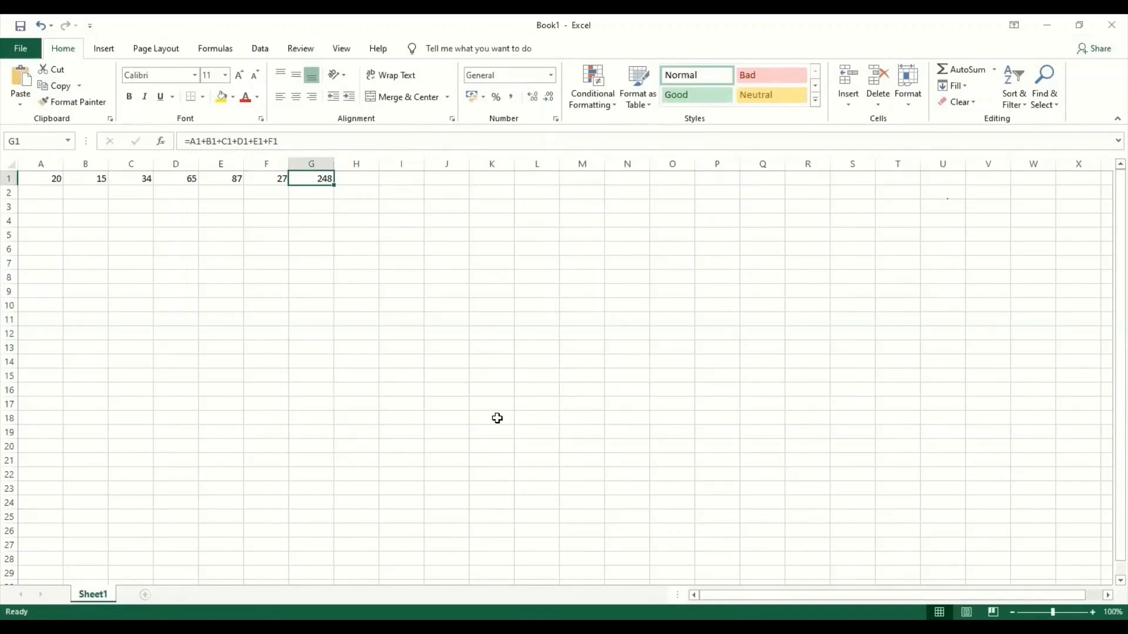
Replace the addition formula in G1 with =SUM(A1:F1).
{"action": "left_click", "coordinate": [348, 143]}
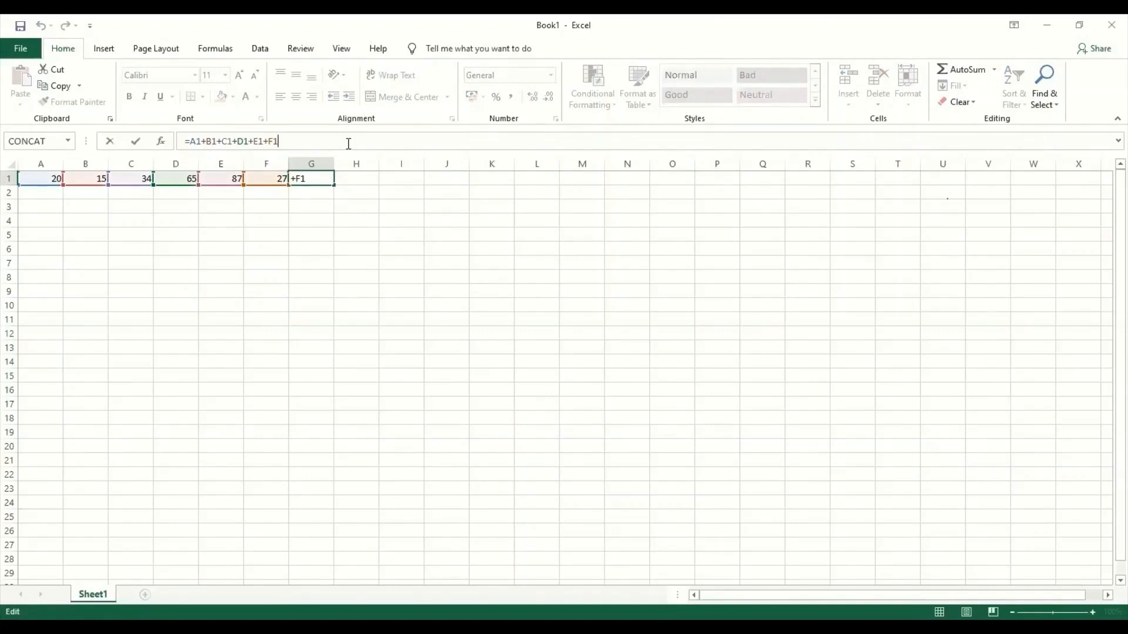
{"action": "key", "text": "BackSpace"}
{"action": "key", "text": "BackSpace"}
{"action": "key", "text": "BackSpace"}
{"action": "key", "text": "BackSpace"}
{"action": "key", "text": "BackSpace"}
{"action": "key", "text": "BackSpace"}
{"action": "key", "text": "BackSpace"}
{"action": "key", "text": "BackSpace"}
{"action": "key", "text": "BackSpace"}
{"action": "key", "text": "BackSpace"}
{"action": "key", "text": "BackSpace"}
{"action": "key", "text": "BackSpace"}
{"action": "key", "text": "BackSpace"}
{"action": "key", "text": "BackSpace"}
{"action": "key", "text": "BackSpace"}
{"action": "key", "text": "BackSpace"}
{"action": "key", "text": "BackSpace"}
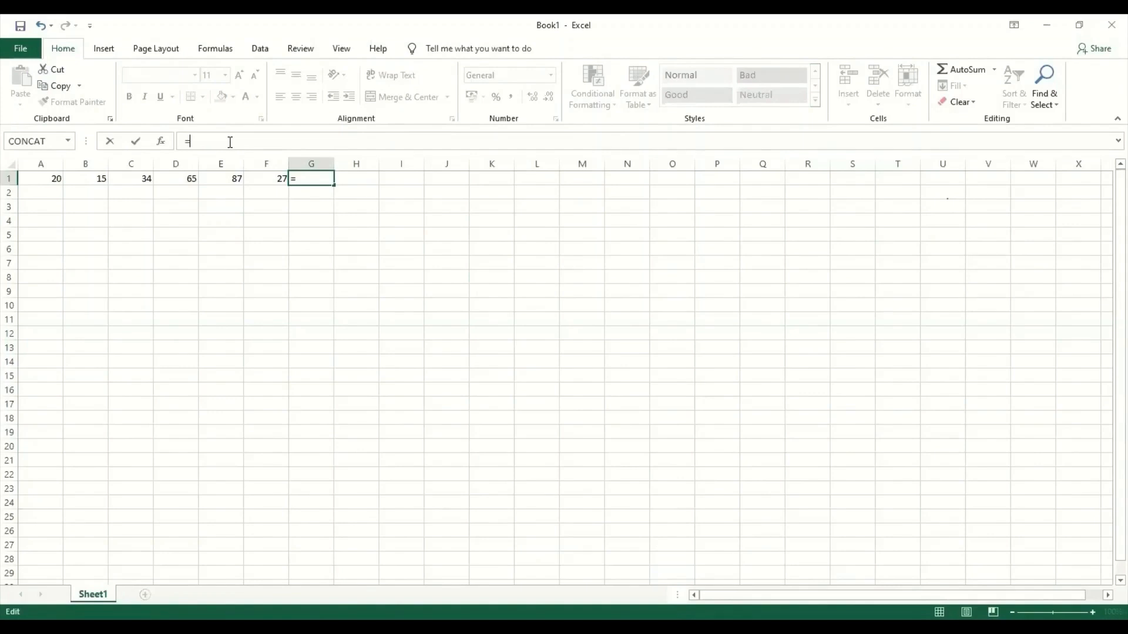
{"action": "type", "text": "sum"}
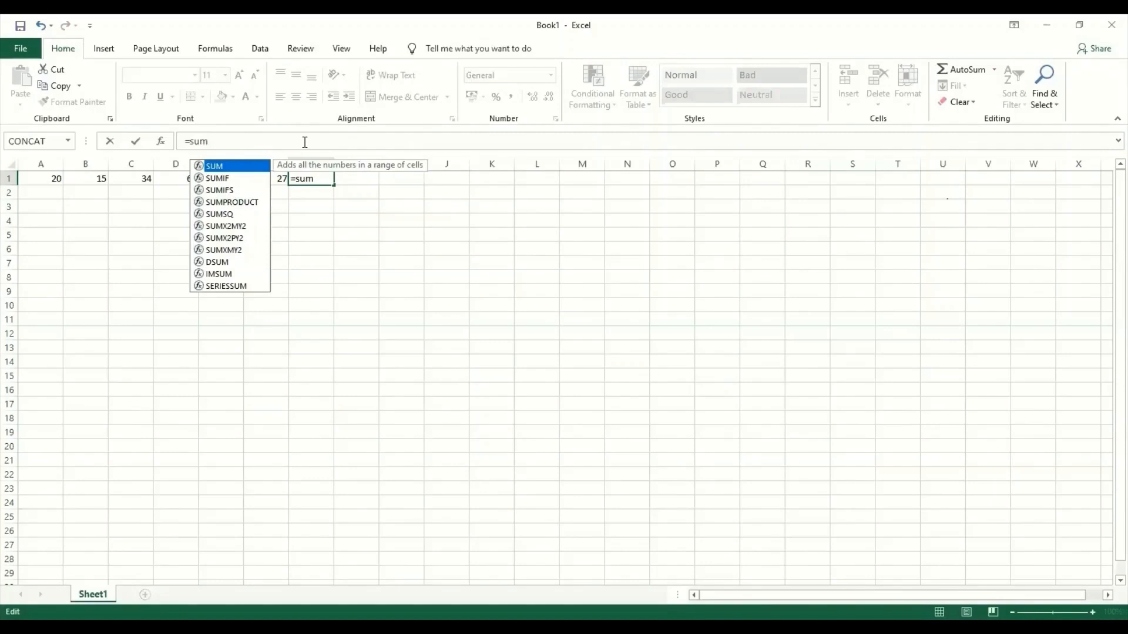
{"action": "key", "text": "Escape"}
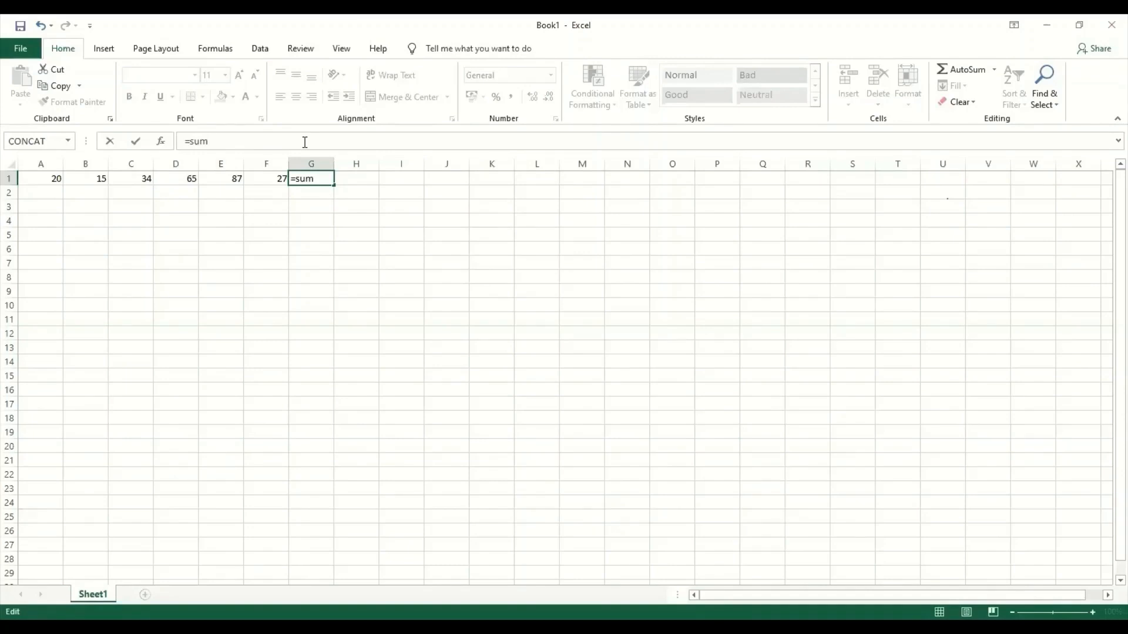
{"action": "type", "text": "("}
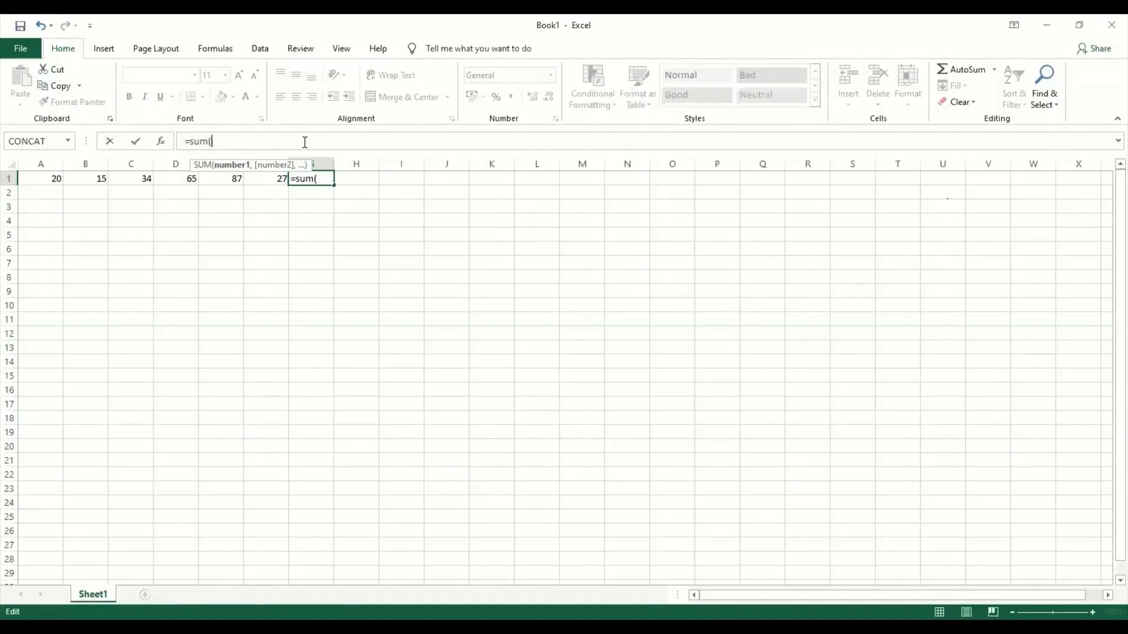
{"action": "type", "text": "a1:"}
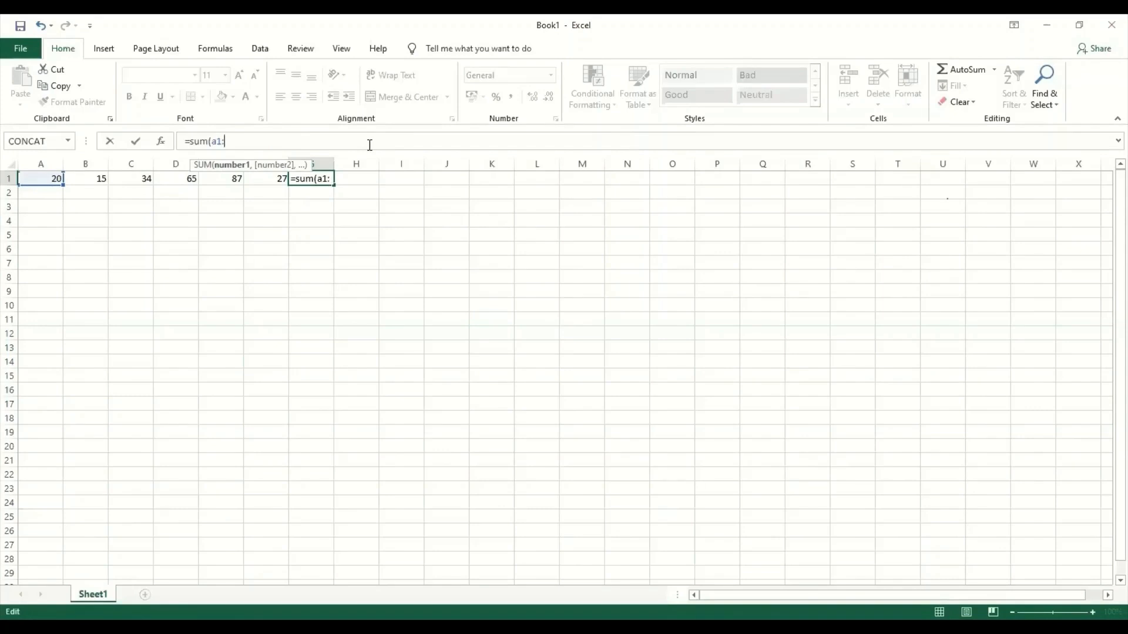
{"action": "type", "text": "f1"}
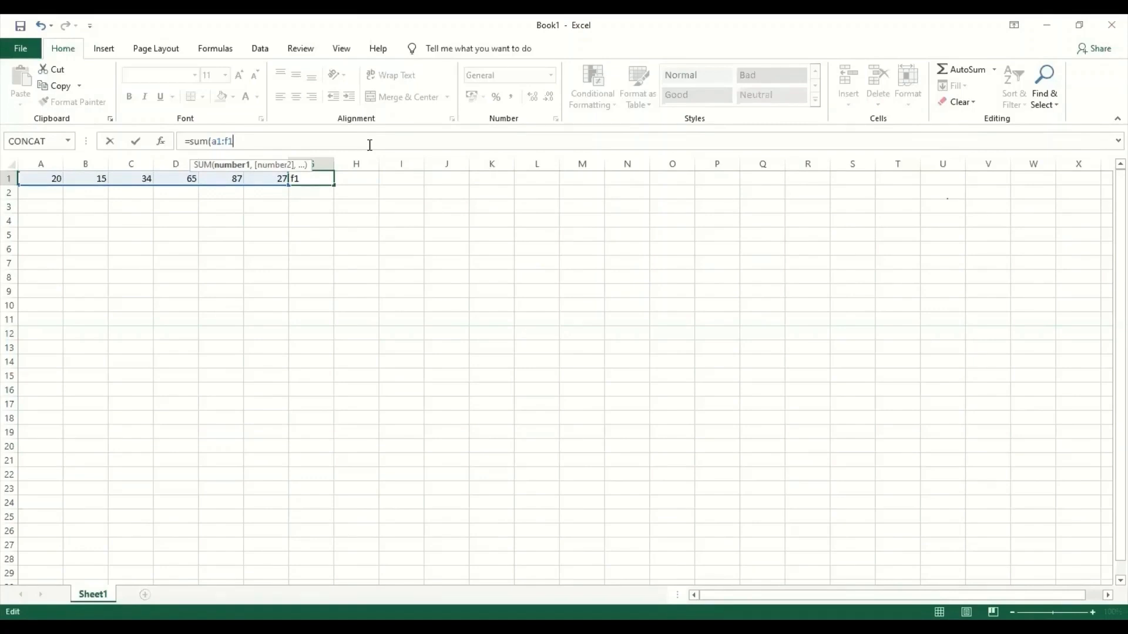
{"action": "type", "text": ")"}
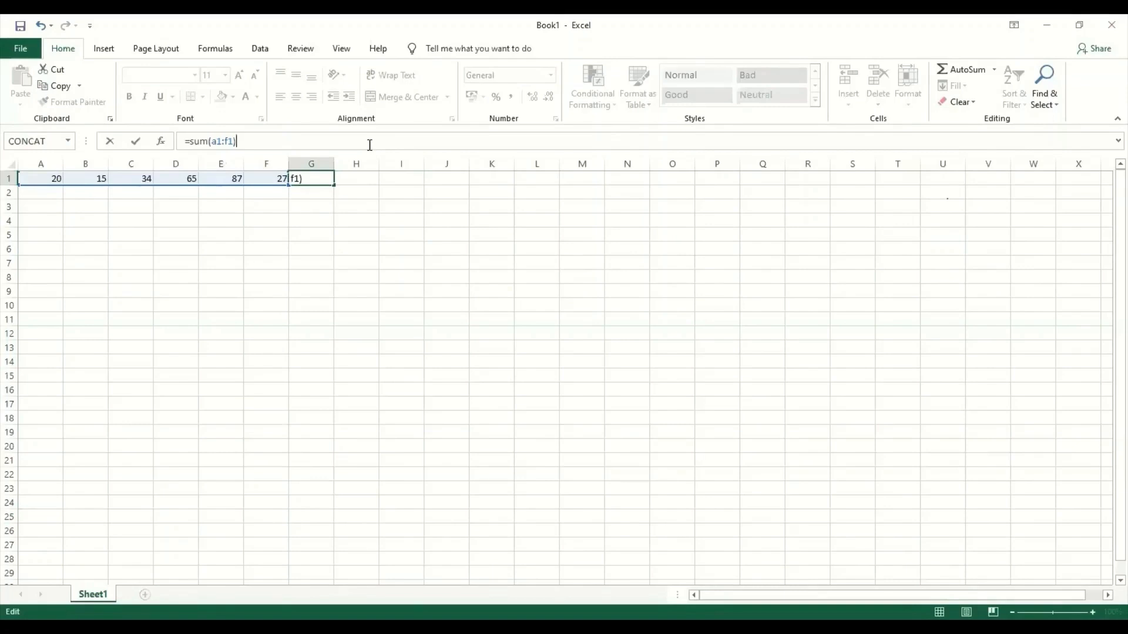
{"action": "left_click", "coordinate": [324, 178]}
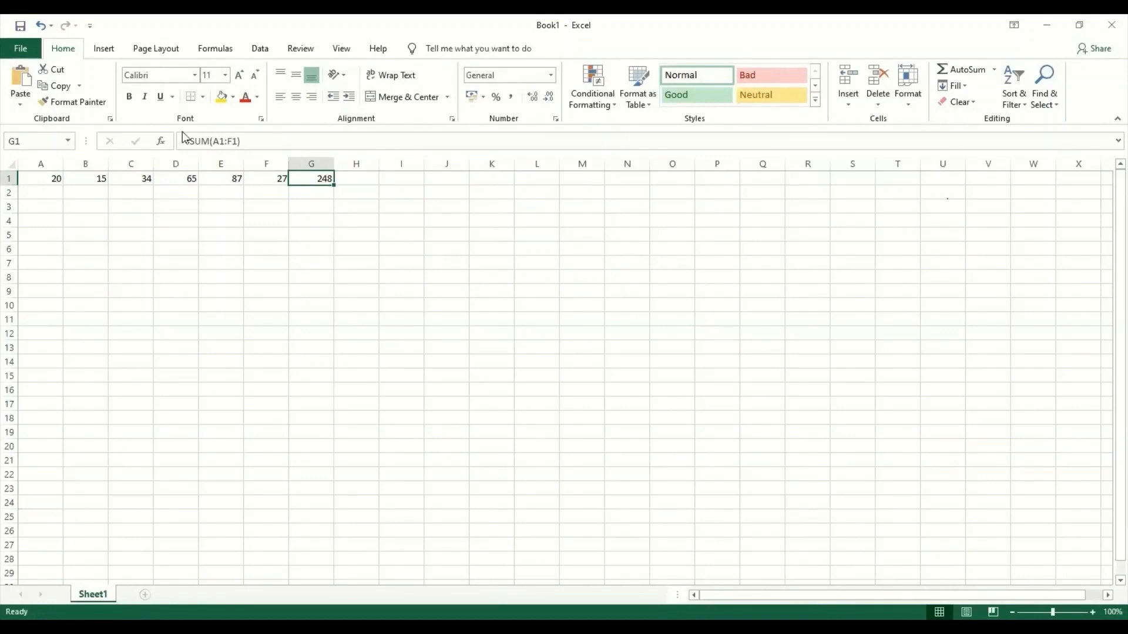
Clear the number in D1 and change the formula in G1 to =MIN(A1:F1).
{"action": "left_click", "coordinate": [183, 180]}
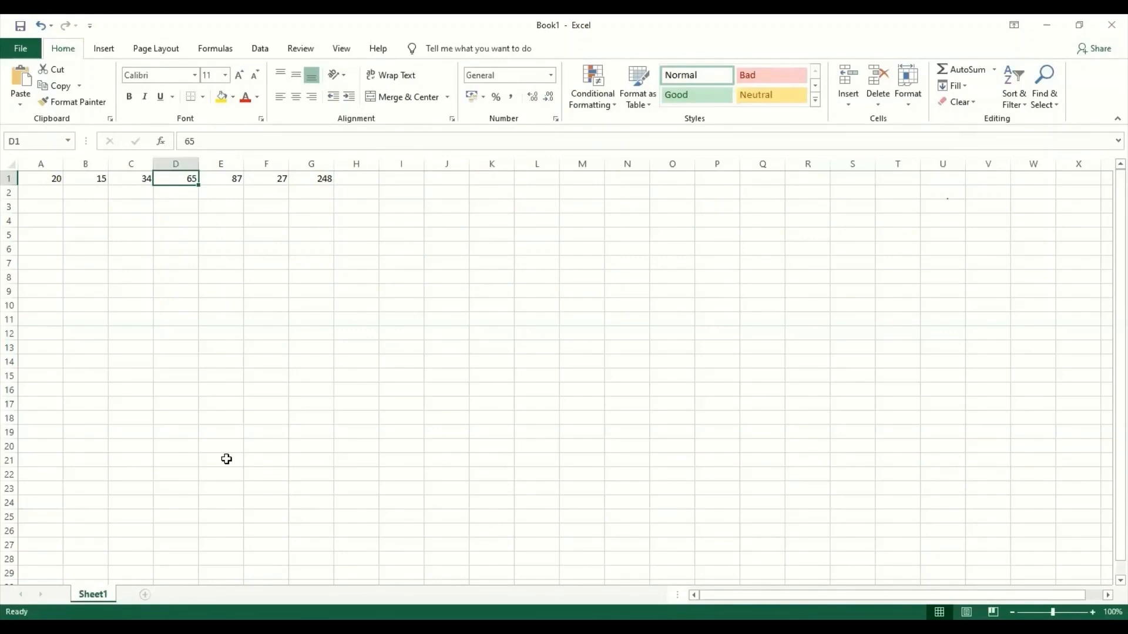
{"action": "key", "text": "Delete"}
{"action": "left_click", "coordinate": [322, 179]}
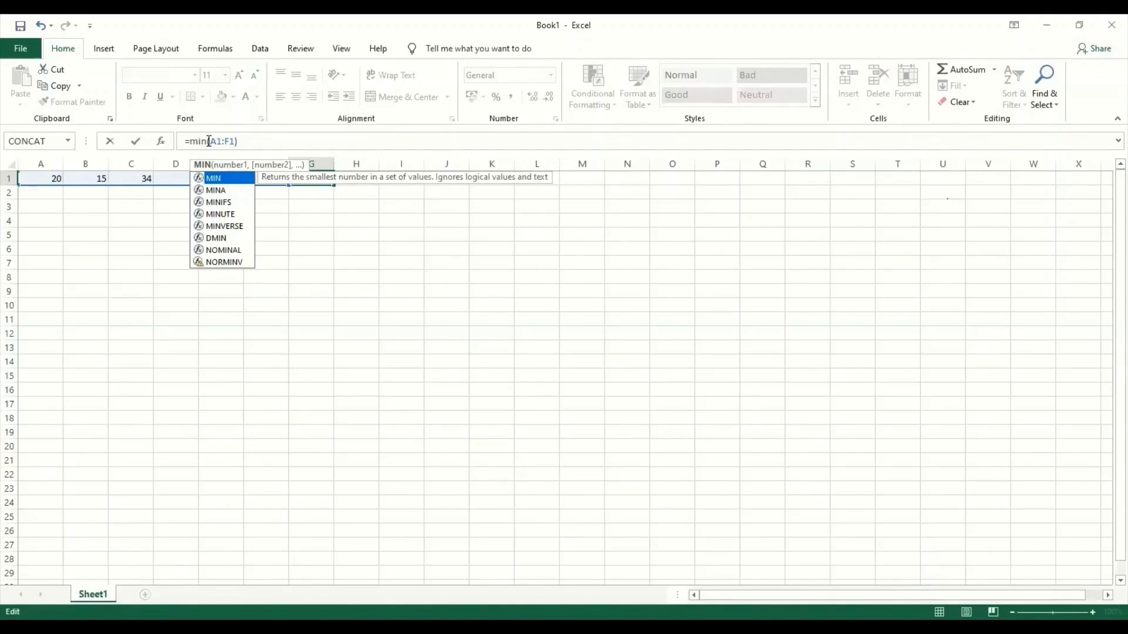
{"action": "key", "text": "Return"}
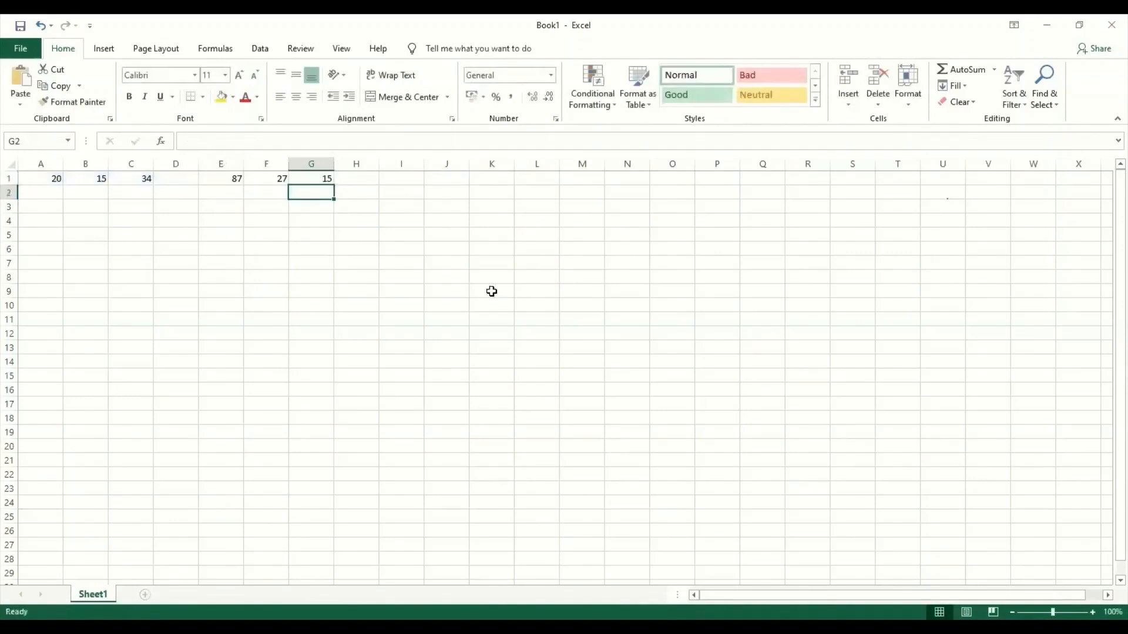
Enter 5 in the empty cell D1 so the minimum formula in G1 includes it.
{"action": "key", "text": "Up"}
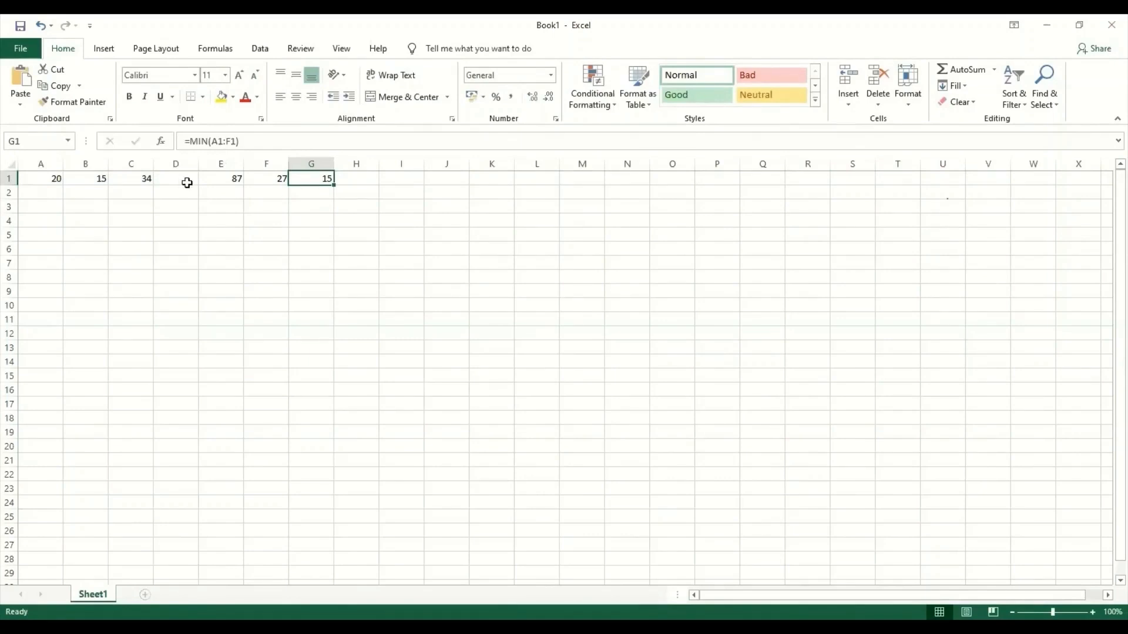
{"action": "key", "text": "Left"}
{"action": "key", "text": "Left"}
{"action": "key", "text": "Left"}
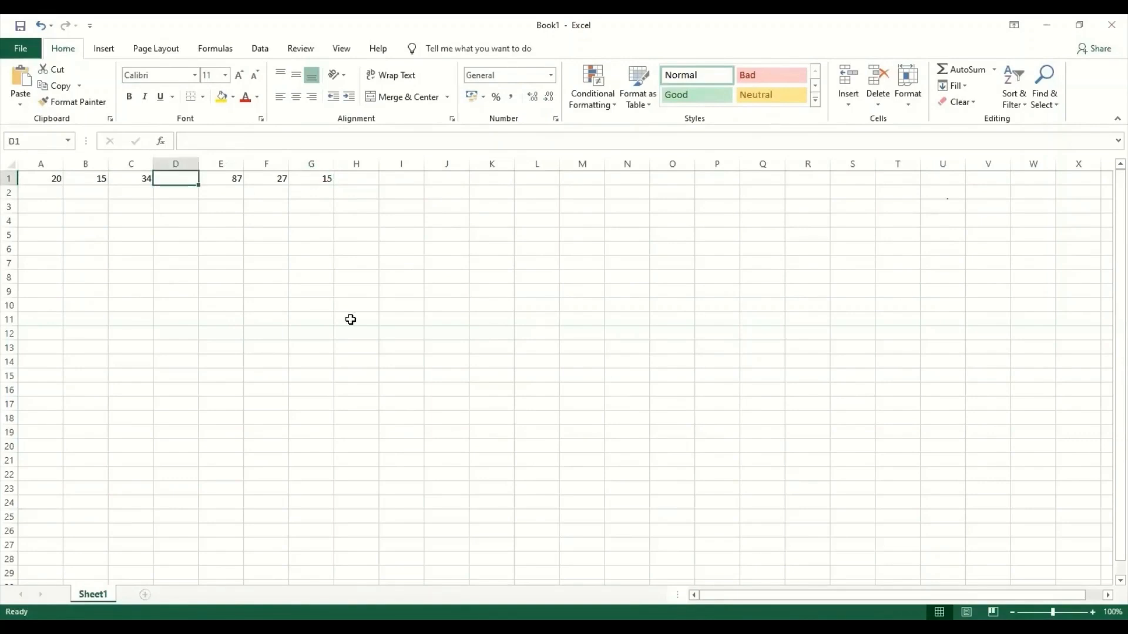
{"action": "type", "text": "5"}
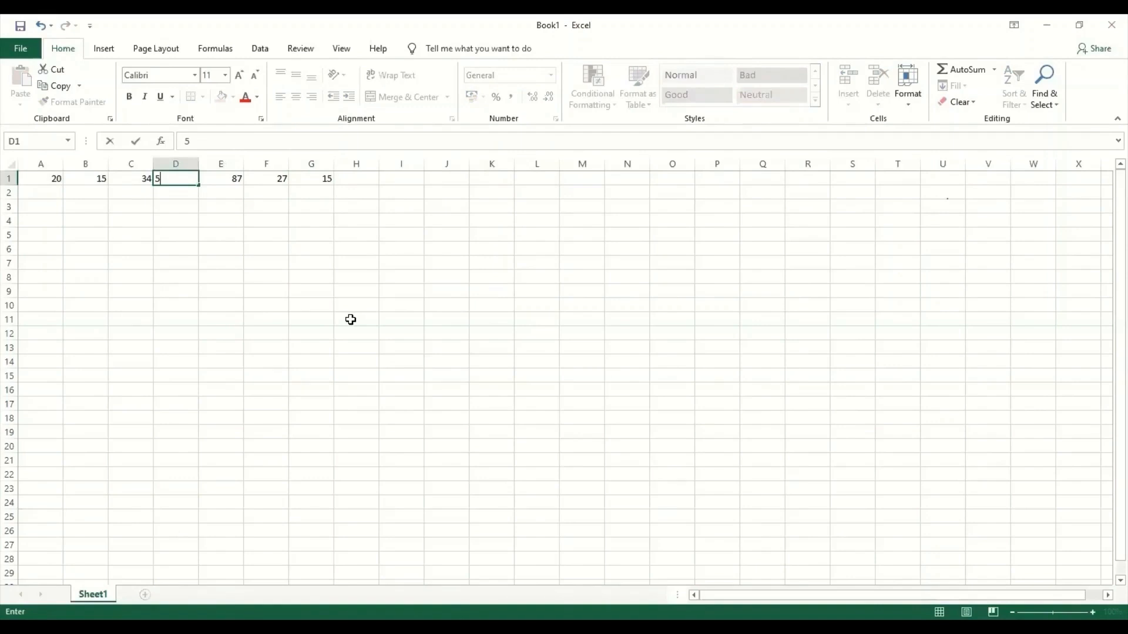
{"action": "key", "text": "Return"}
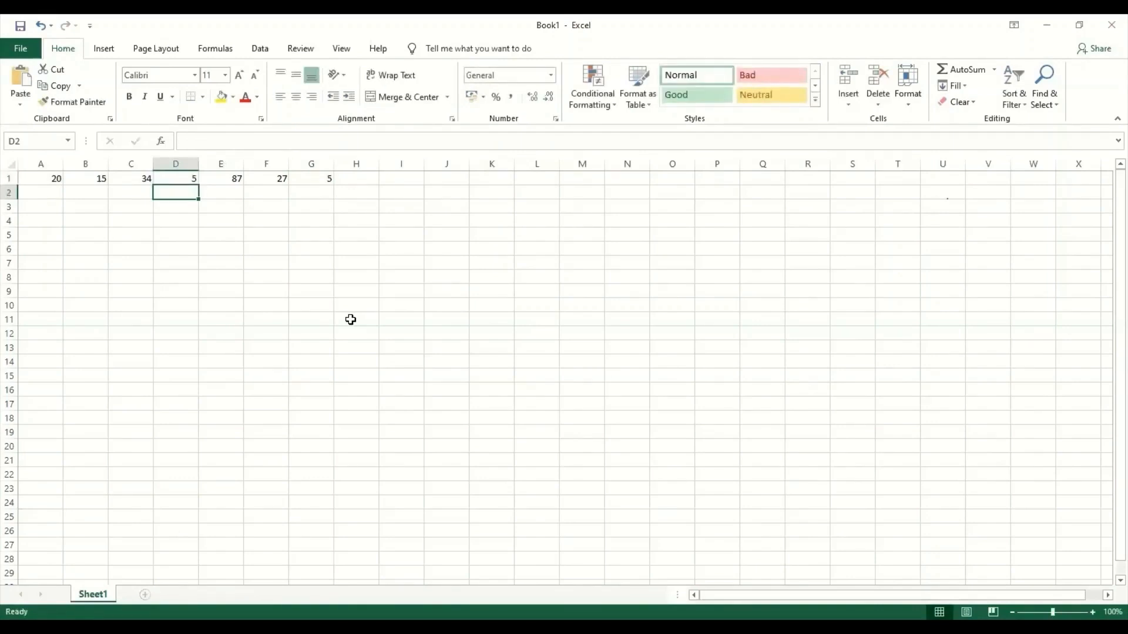
Replace the minimum formula in G1 with =AVERAGE(A1:F1).
{"action": "key", "text": "Up"}
{"action": "key", "text": "Right"}
{"action": "key", "text": "Right"}
{"action": "key", "text": "Right"}
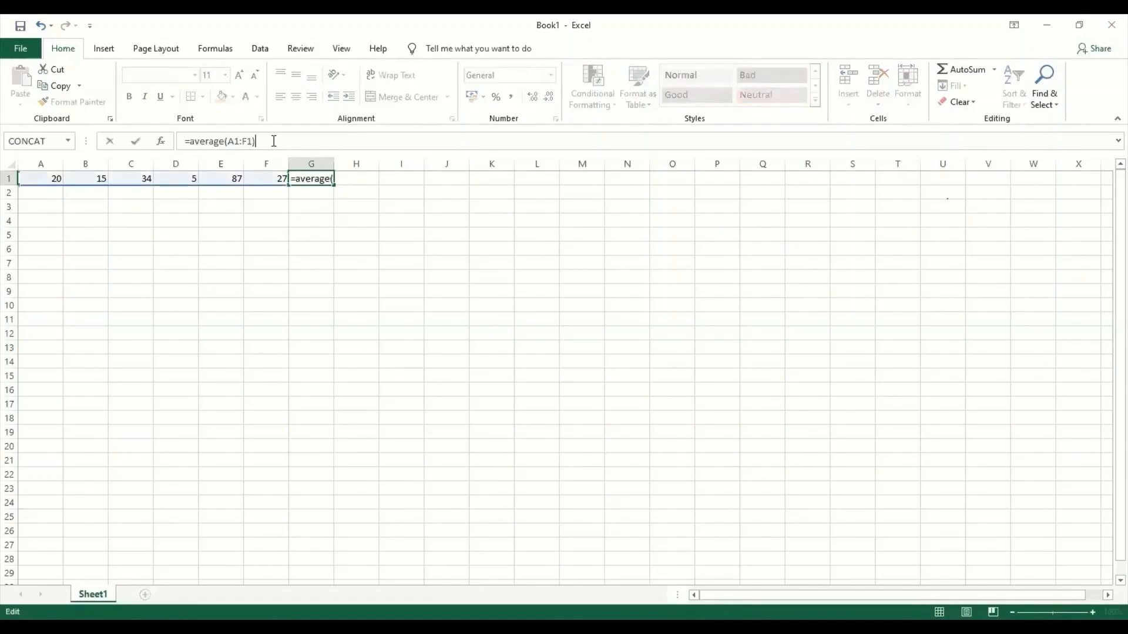
{"action": "key", "text": "Return"}
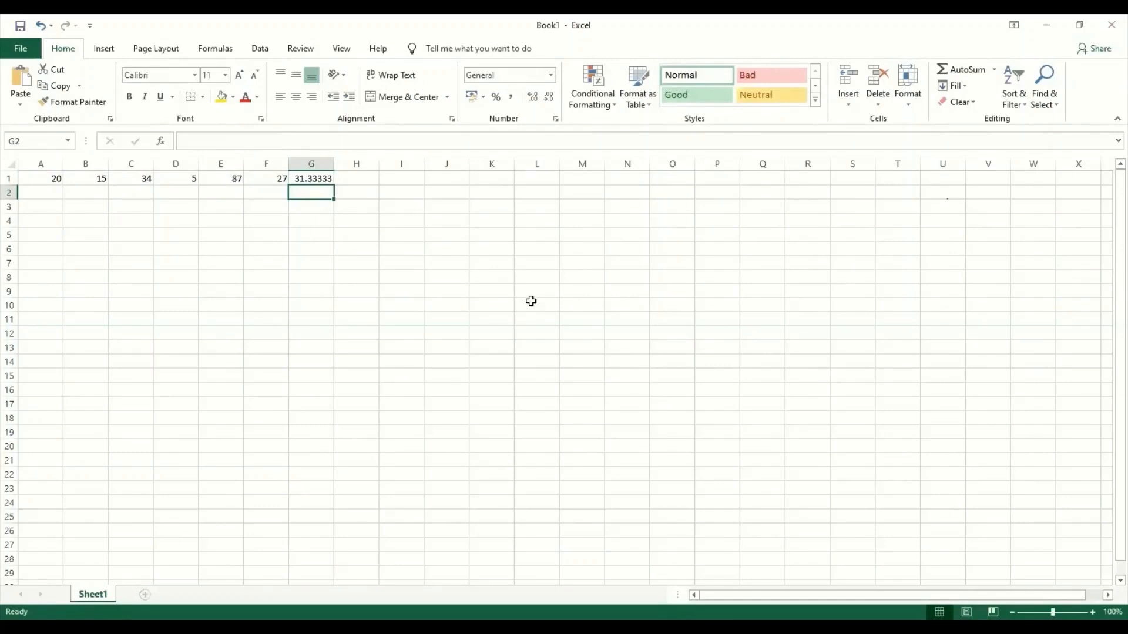
Highlight the A1:F1 argument of the AVERAGE formula in G1, and clear the numbers in B1 and D1.
{"action": "key", "text": "Up"}
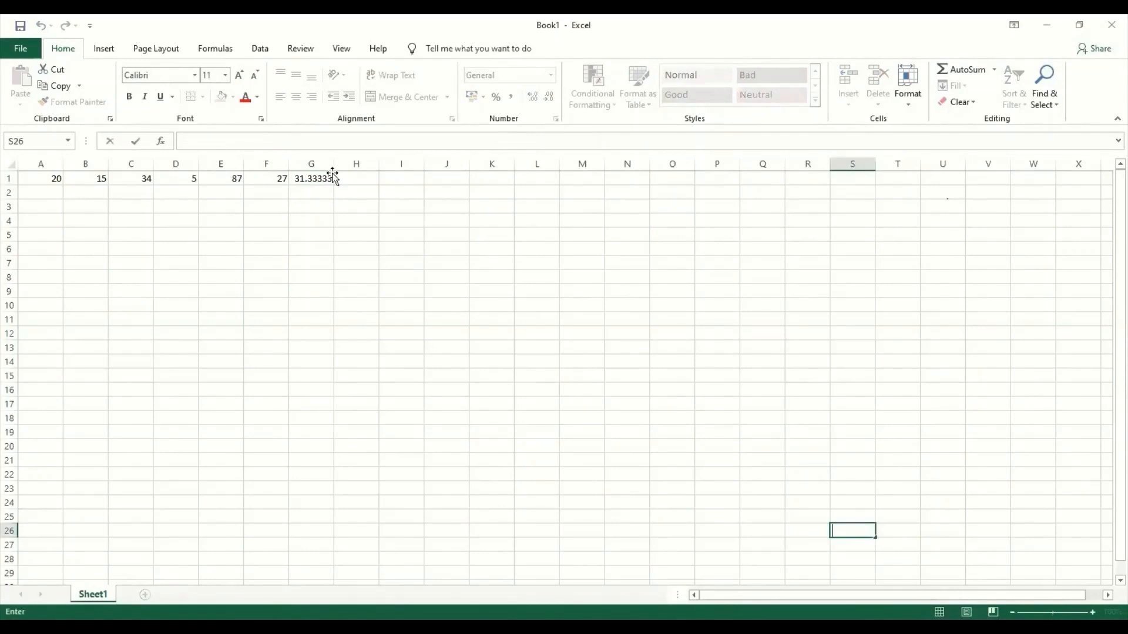
{"action": "left_click", "coordinate": [332, 176]}
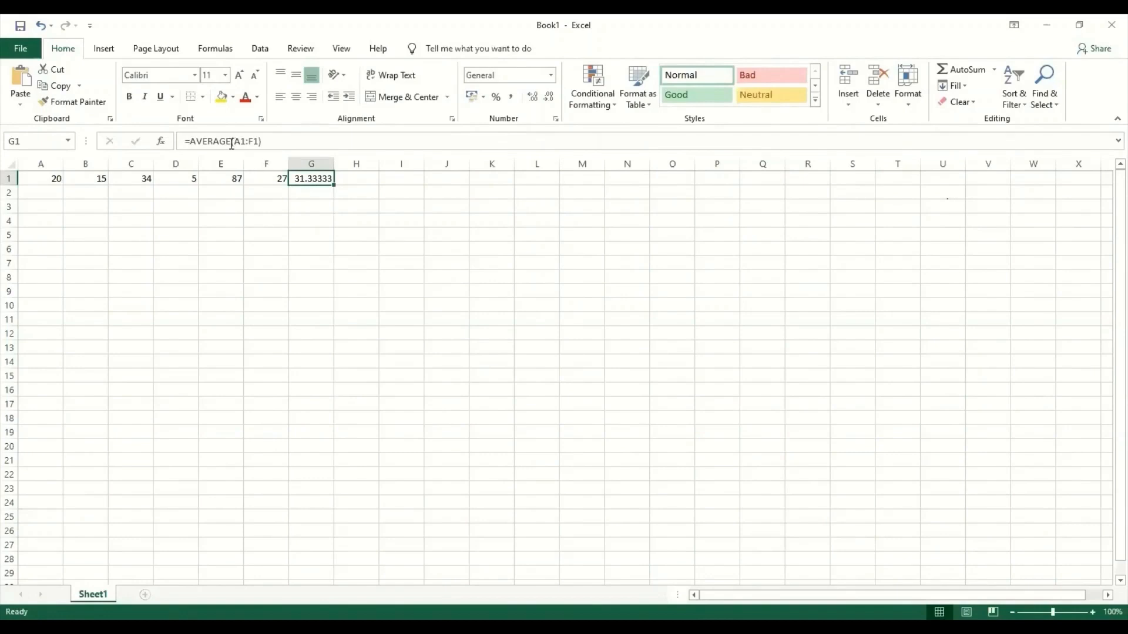
{"action": "left_click_drag", "start_coordinate": [233, 144], "coordinate": [265, 142]}
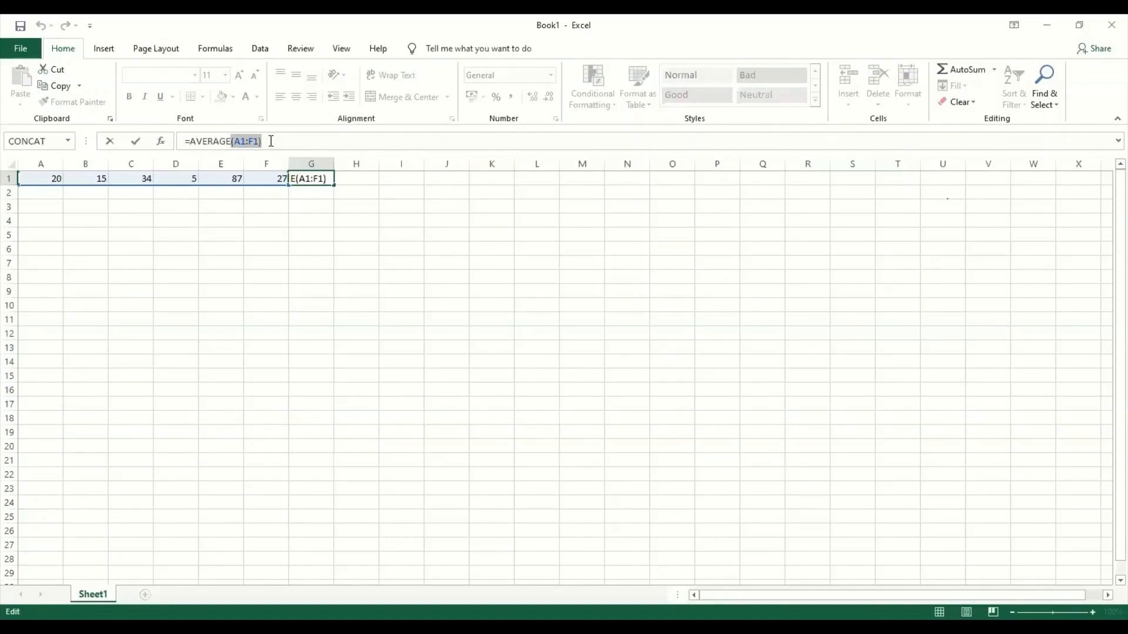
{"action": "left_click", "coordinate": [271, 141]}
{"action": "key", "text": "Return"}
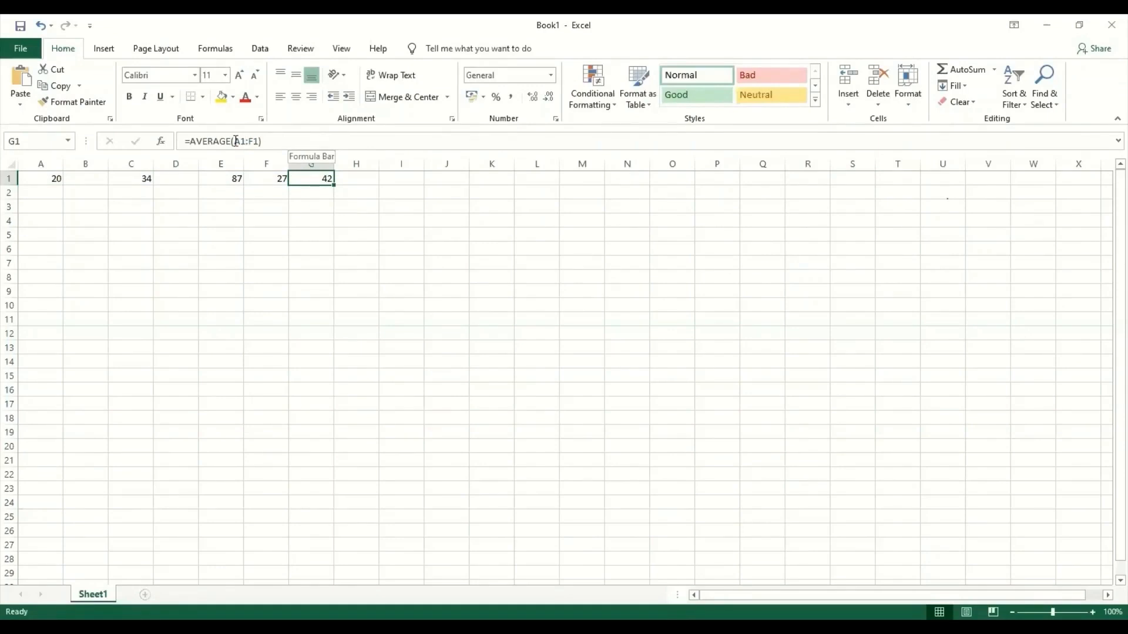
Highlight the cell range inside G1's AVERAGE formula, and change the formula to =SUM(A1:F1).
{"action": "left_click_drag", "start_coordinate": [235, 141], "coordinate": [259, 142]}
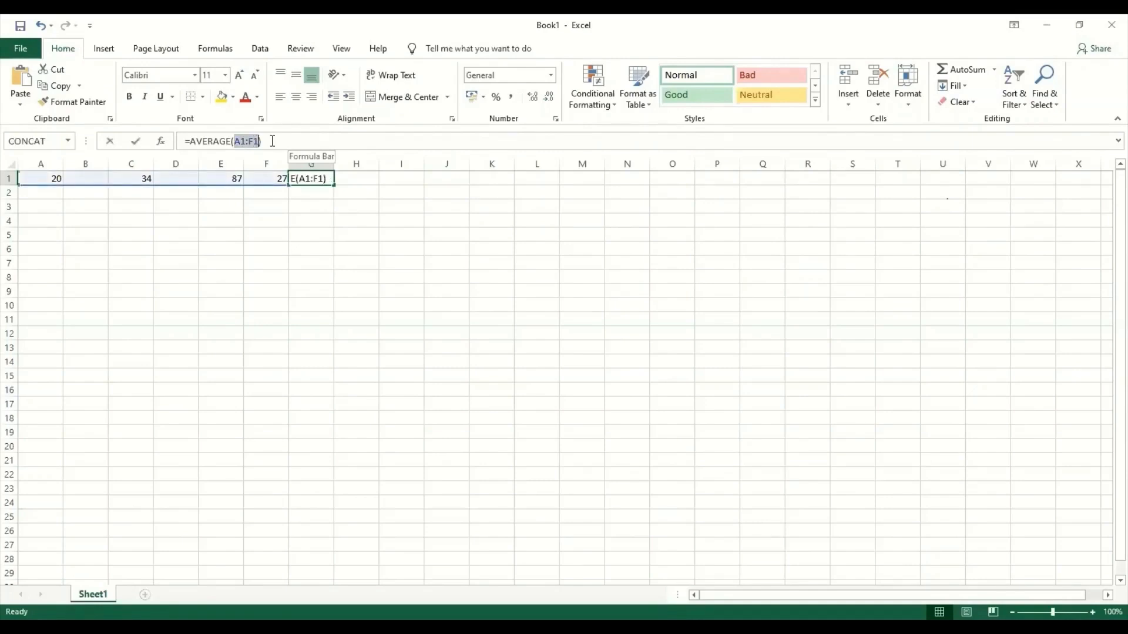
{"action": "left_click", "coordinate": [273, 141]}
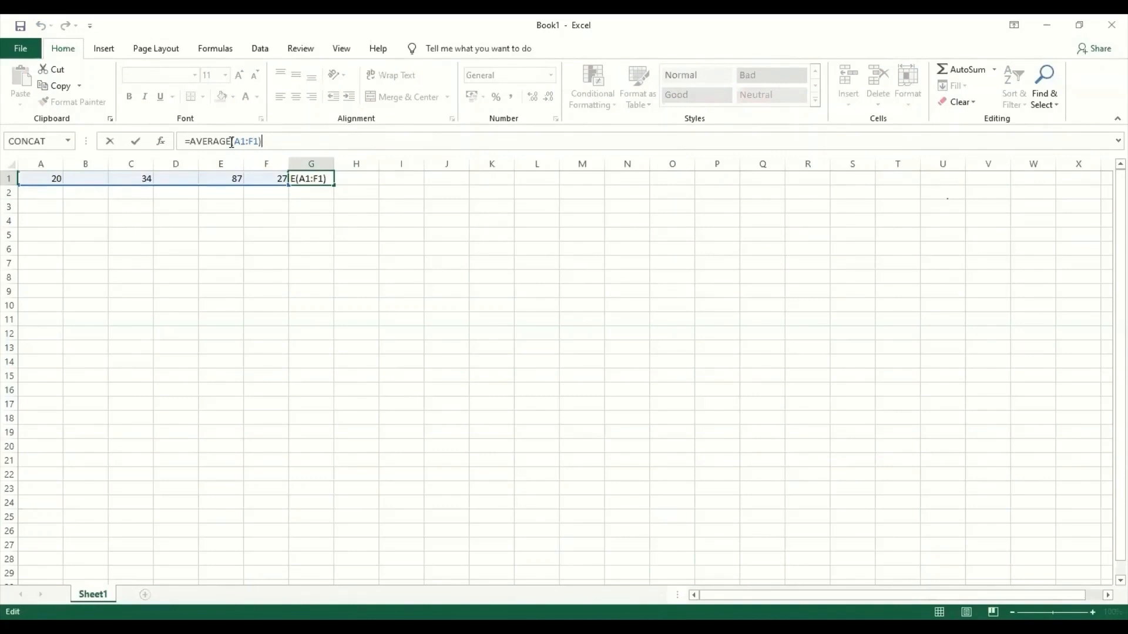
{"action": "key", "text": "Escape"}
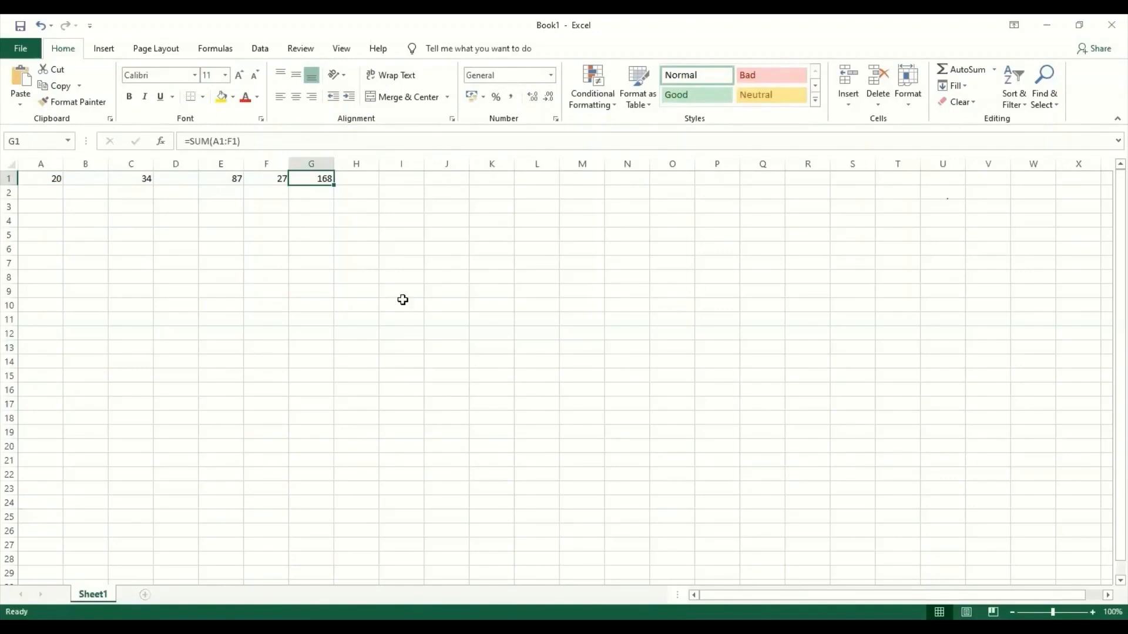
Enter 23 in B10, 34 in H17 and 76 in L14 as scattered numbers away from row 1.
{"action": "left_click", "coordinate": [98, 310]}
{"action": "type", "text": "23"}
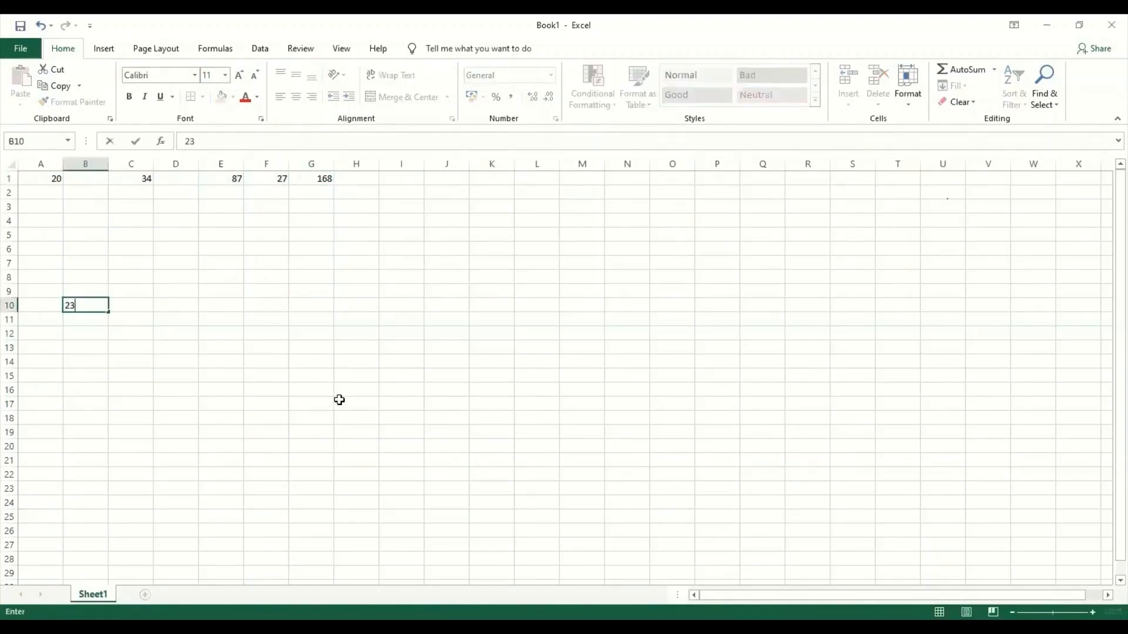
{"action": "left_click", "coordinate": [340, 400]}
{"action": "type", "text": "34"}
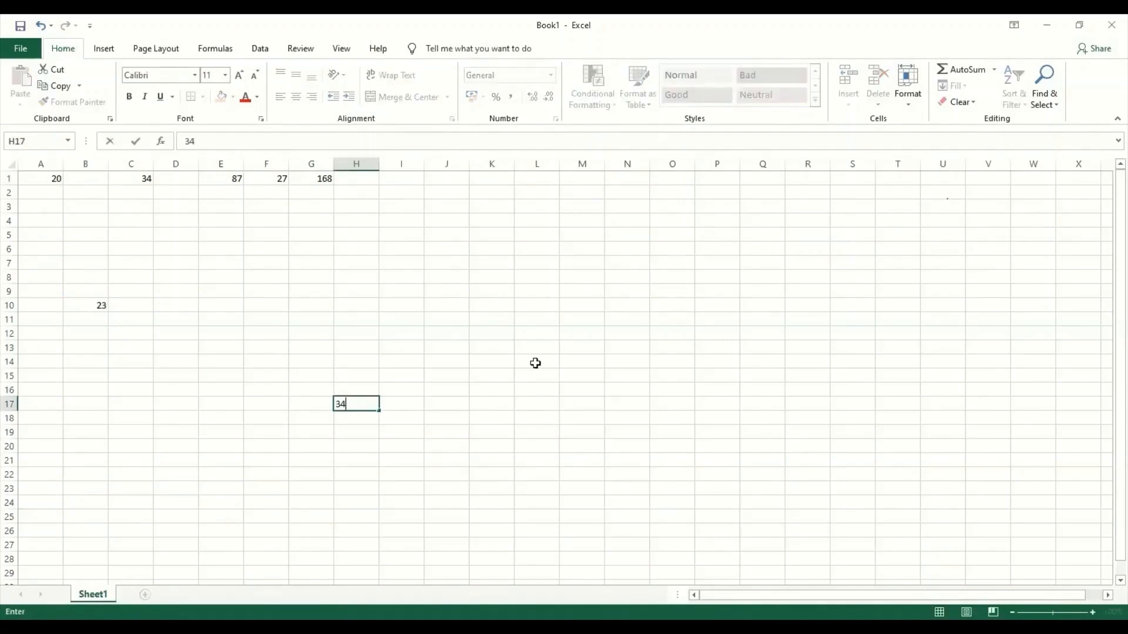
{"action": "left_click", "coordinate": [535, 363]}
{"action": "type", "text": "76"}
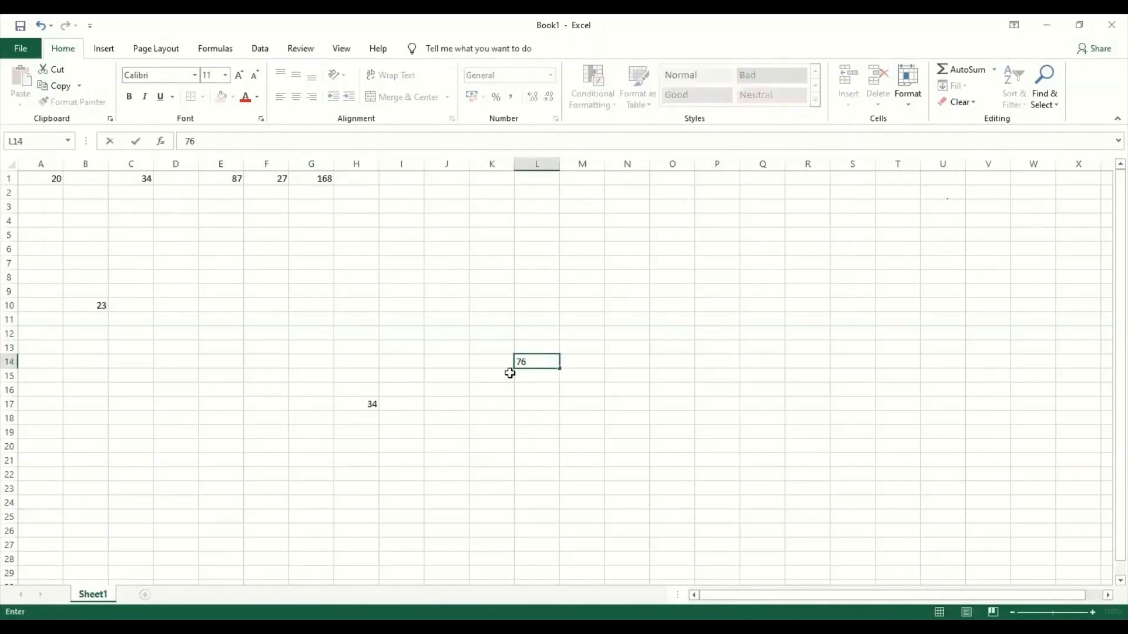
{"action": "left_click", "coordinate": [510, 374]}
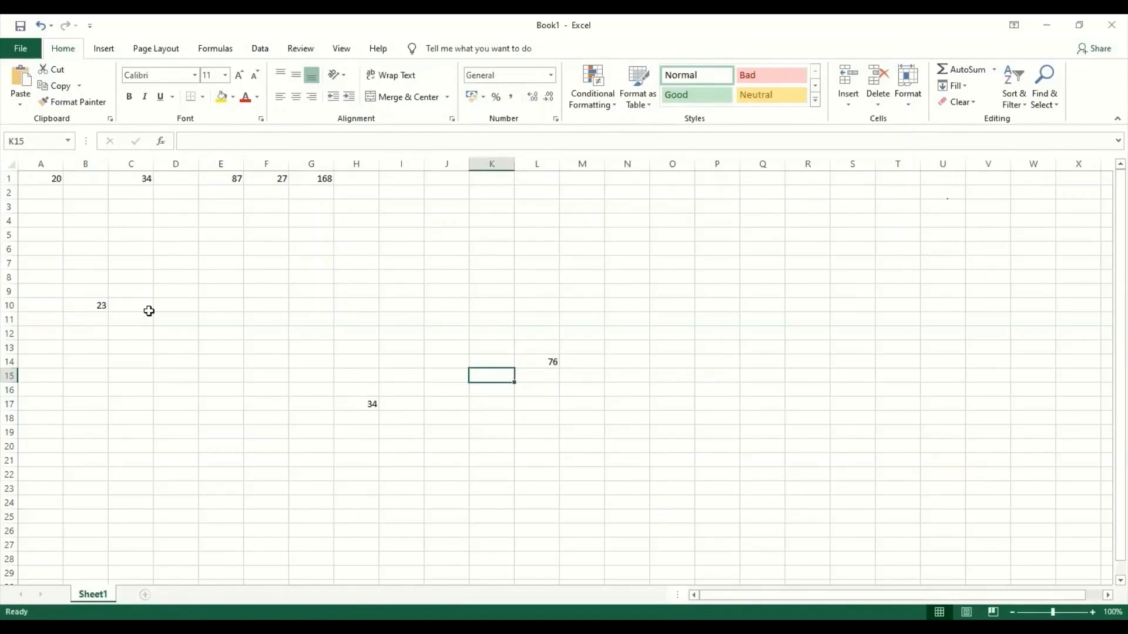
Check the references of the three scattered numbers and rewrite the sum in G1 with separate arguments as =SUM(A1,b1,b10).
{"action": "left_click", "coordinate": [97, 302]}
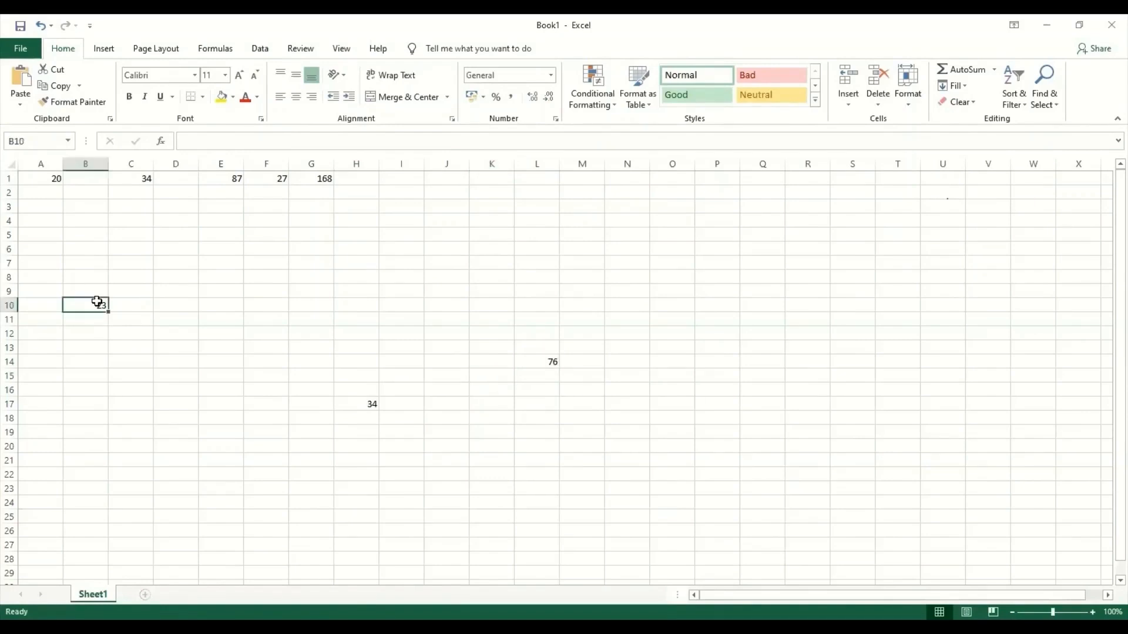
{"action": "left_click", "coordinate": [363, 403]}
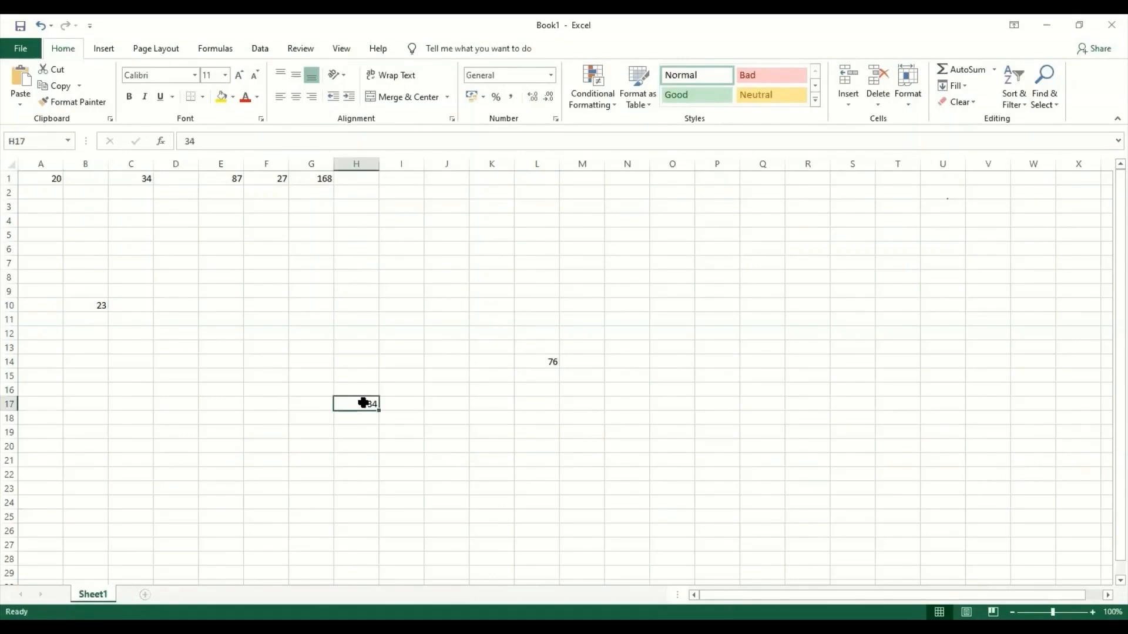
{"action": "left_click", "coordinate": [532, 363]}
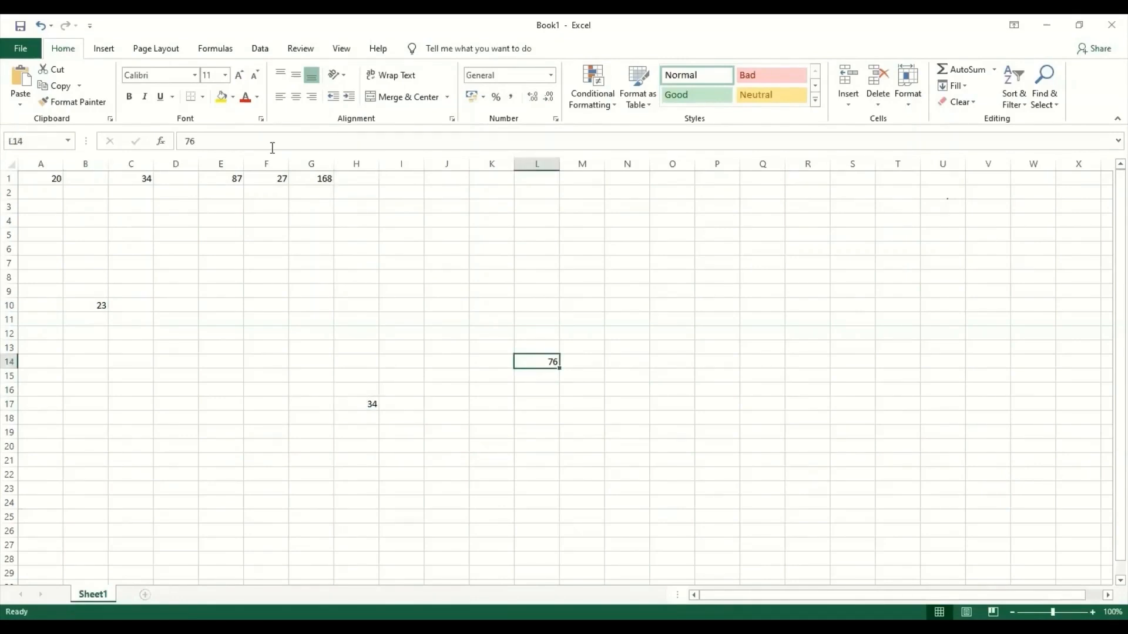
{"action": "left_click", "coordinate": [312, 179]}
{"action": "left_click", "coordinate": [260, 142]}
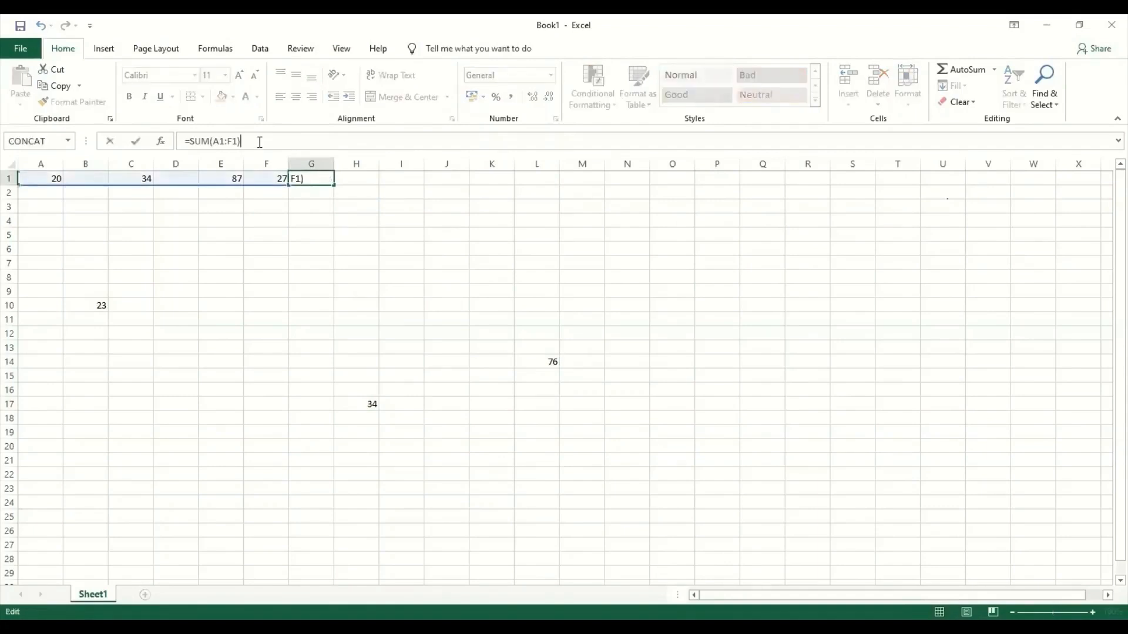
{"action": "key", "text": "BackSpace"}
{"action": "key", "text": "BackSpace"}
{"action": "key", "text": "BackSpace"}
{"action": "key", "text": "BackSpace"}
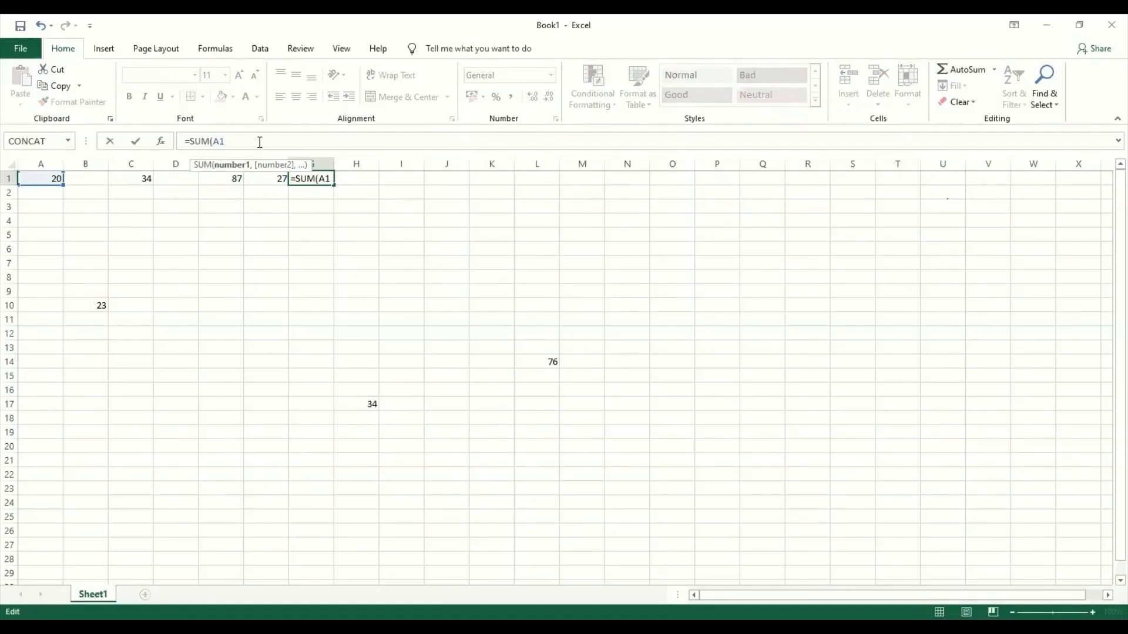
{"action": "type", "text": ","}
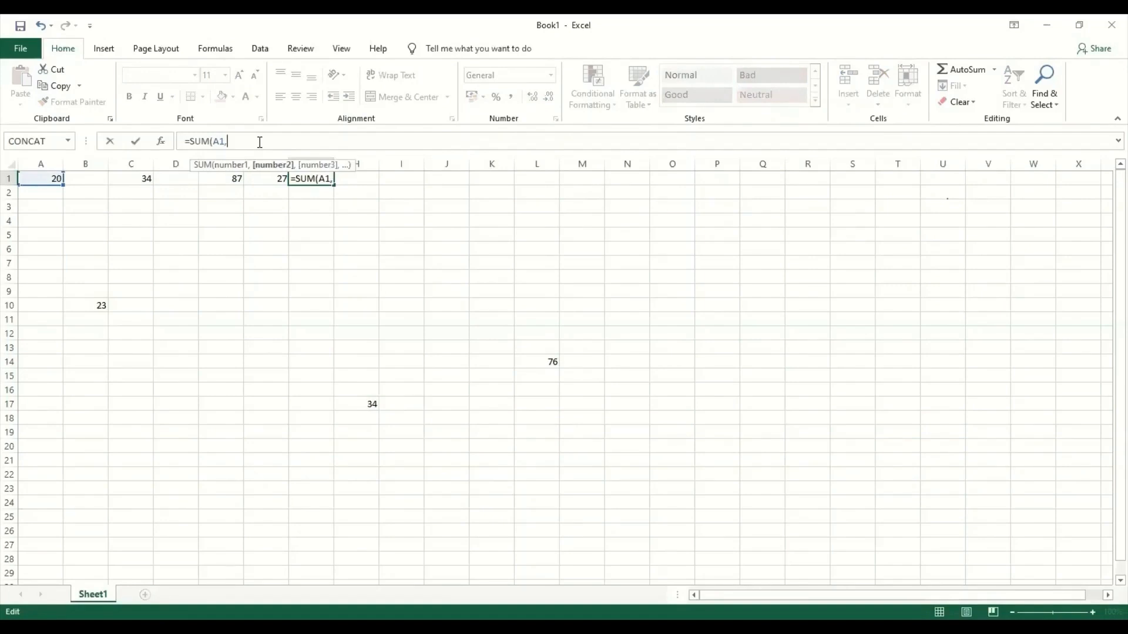
{"action": "type", "text": "b1"}
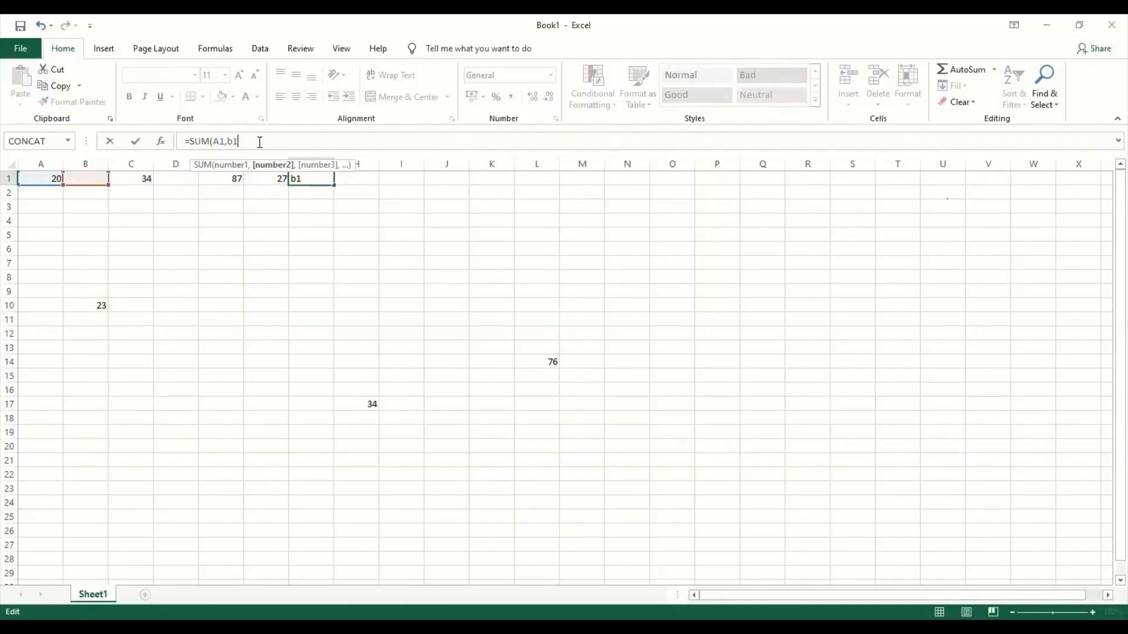
{"action": "type", "text": ",b10"}
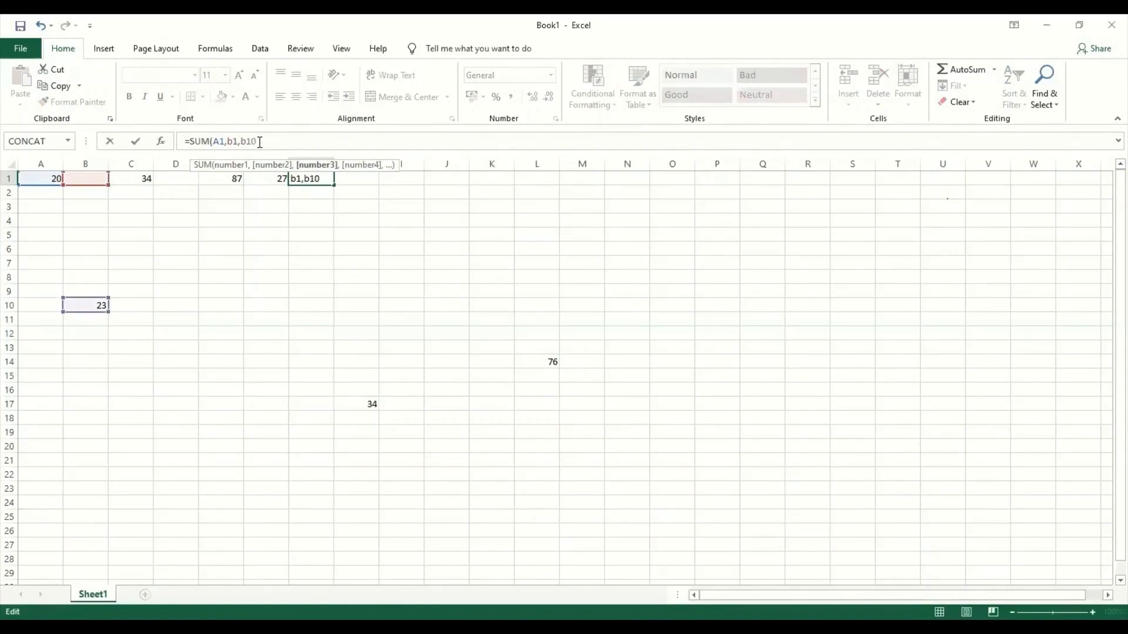
{"action": "type", "text": ","}
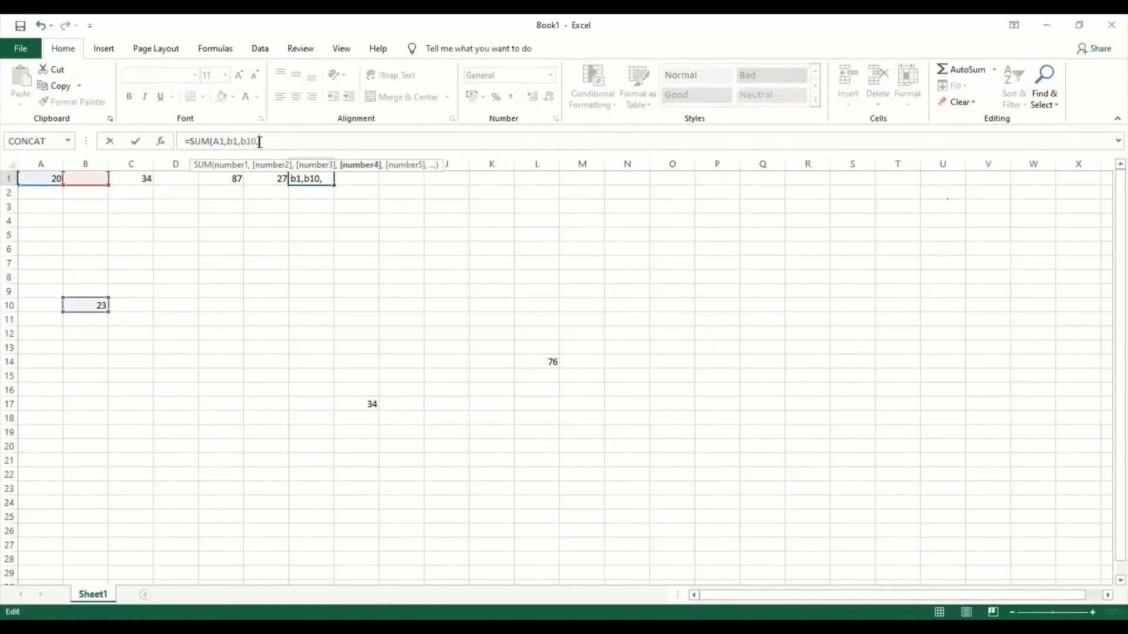
{"action": "key", "text": "BackSpace"}
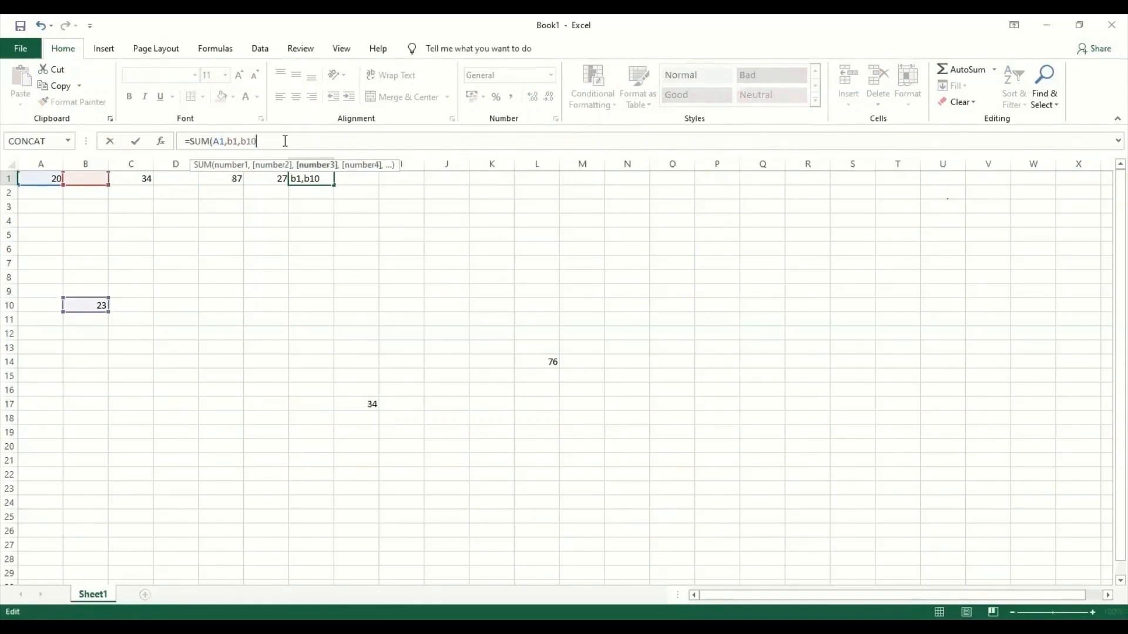
{"action": "type", "text": ")"}
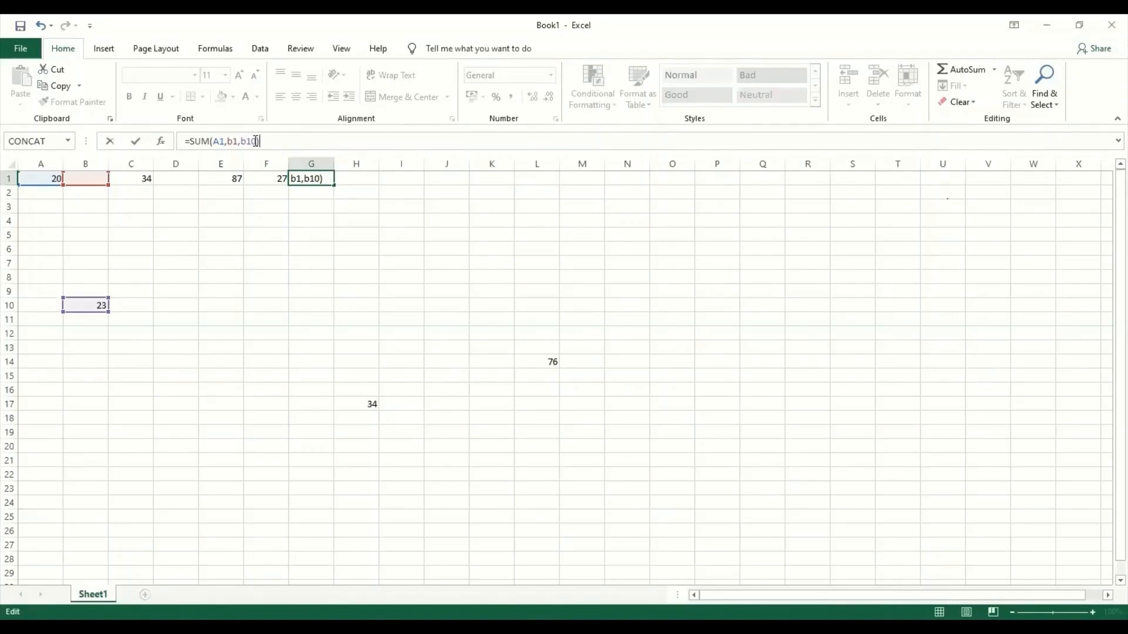
Add H17 and L14 as further arguments to the SUM formula in G1 and reselect that cell.
{"action": "type", "text": ",h17"}
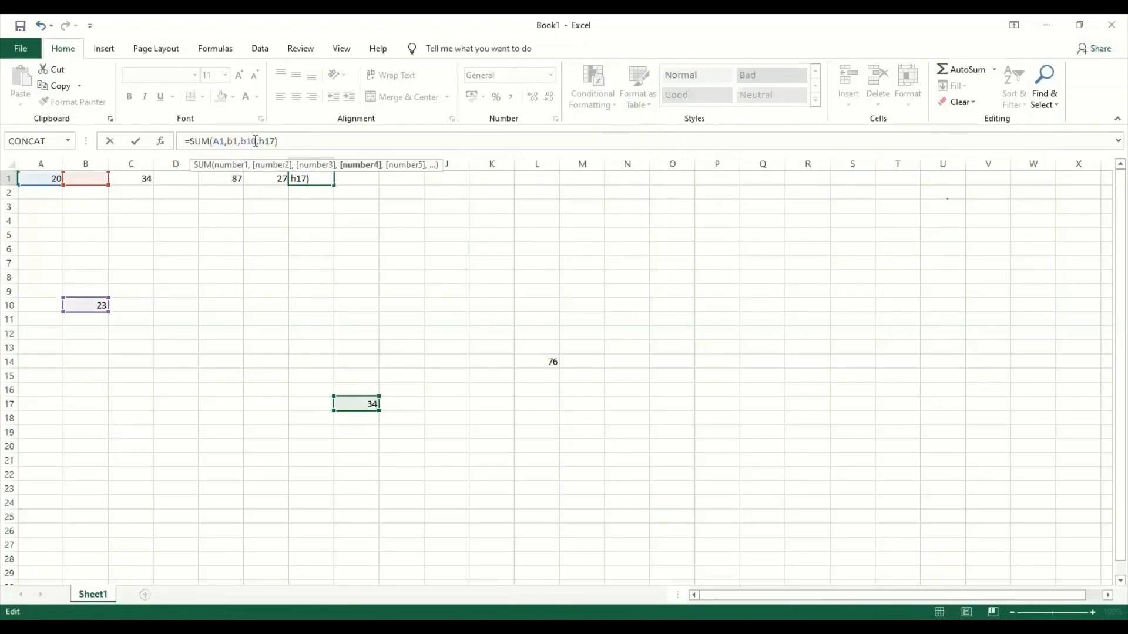
{"action": "type", "text": ","}
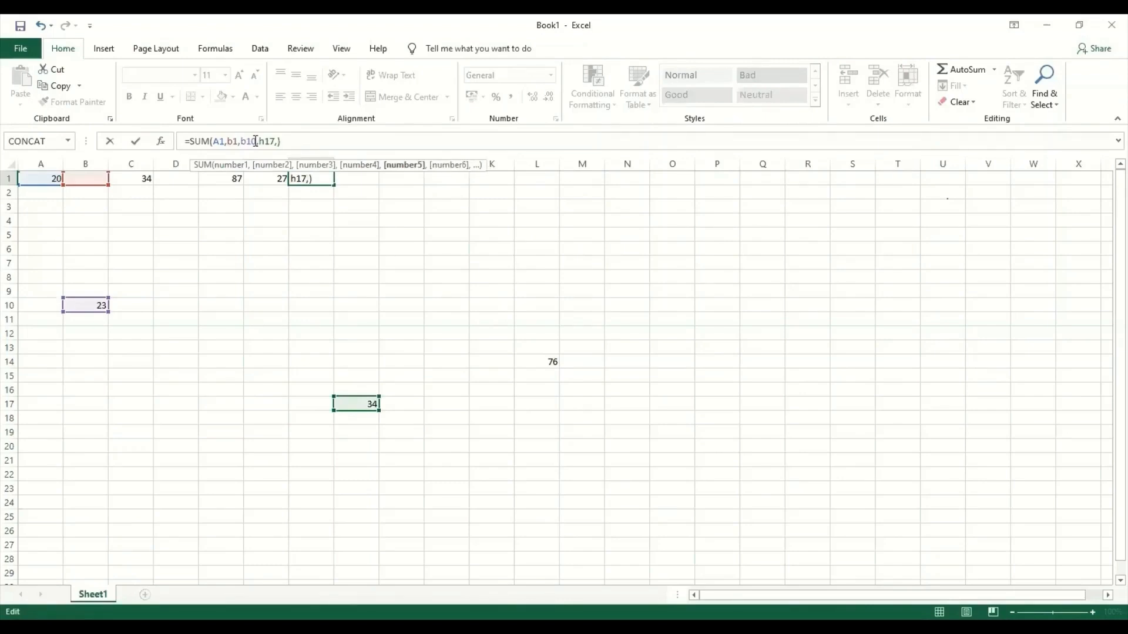
{"action": "type", "text": "l14"}
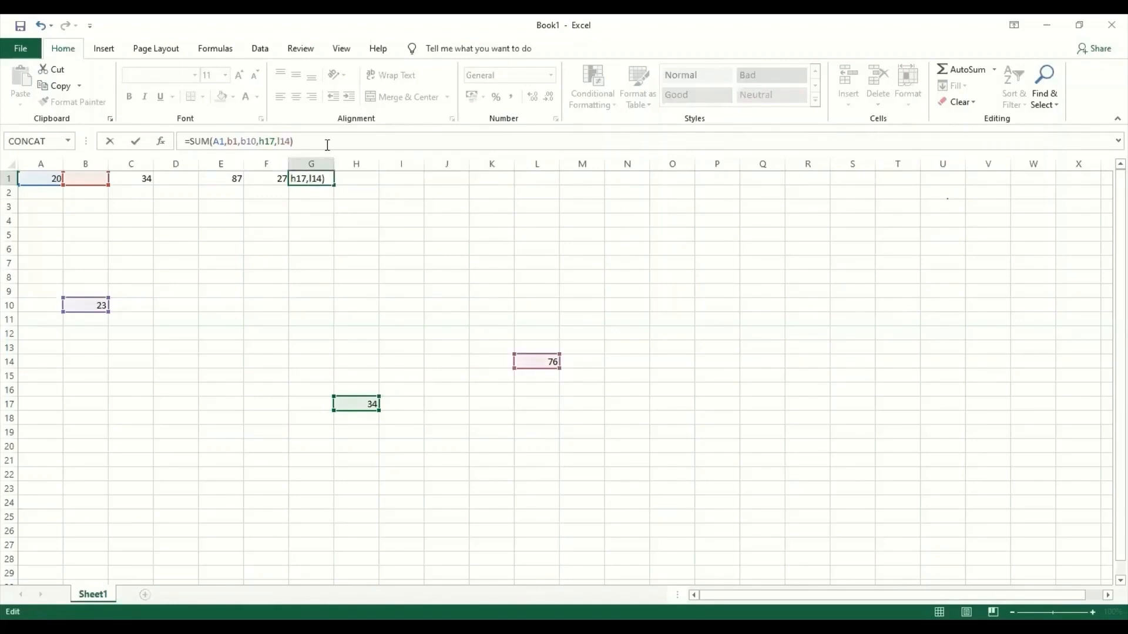
{"action": "key", "text": "Return"}
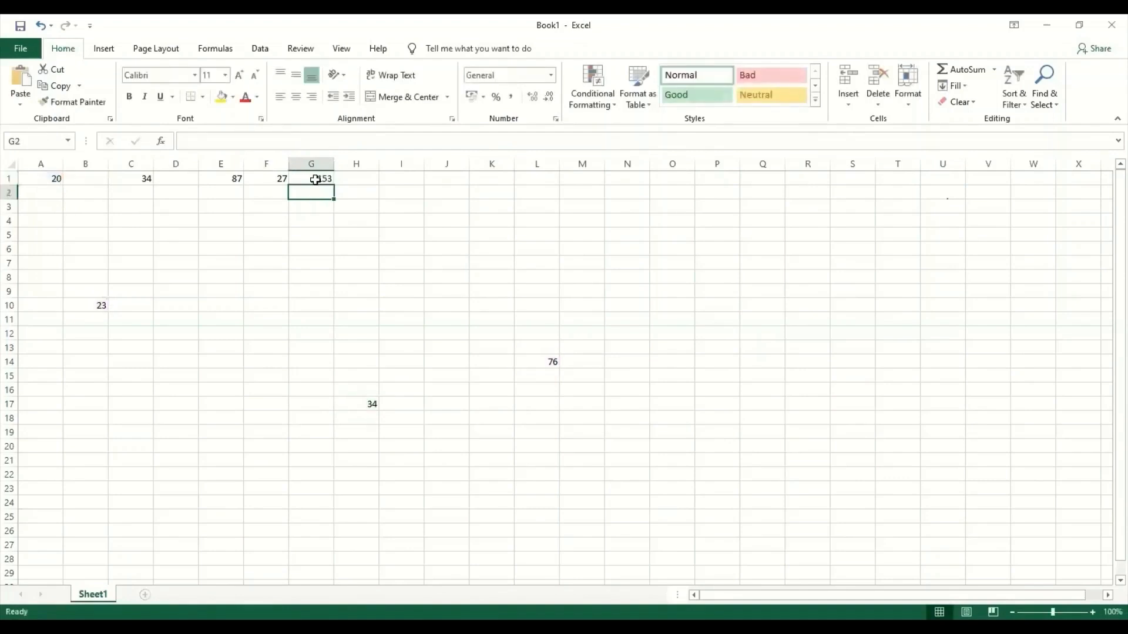
{"action": "left_click", "coordinate": [315, 179]}
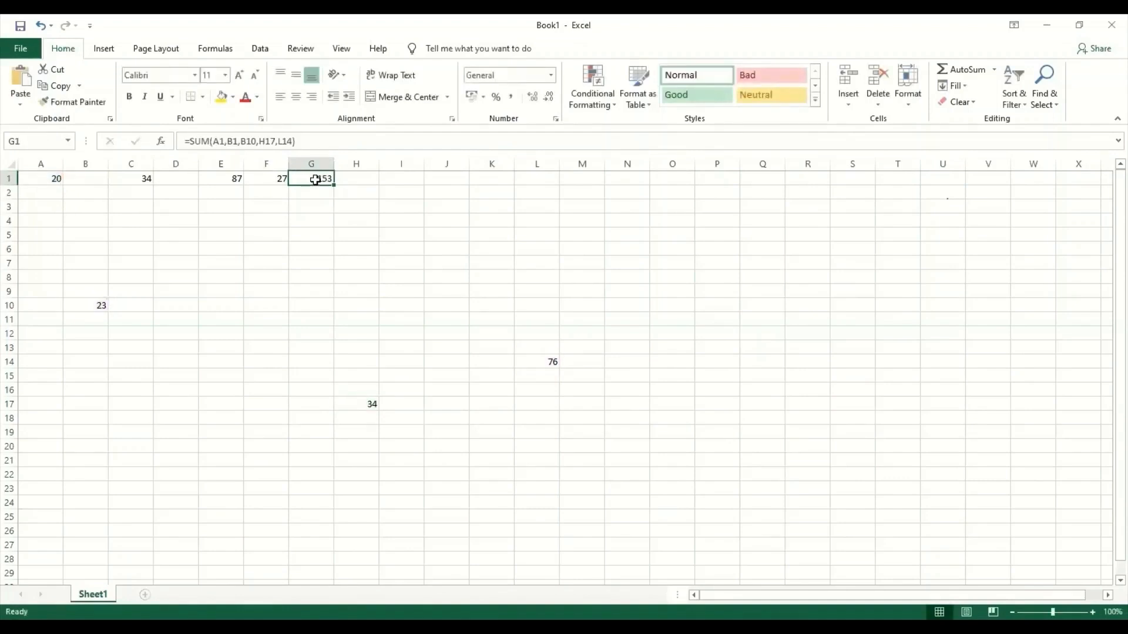